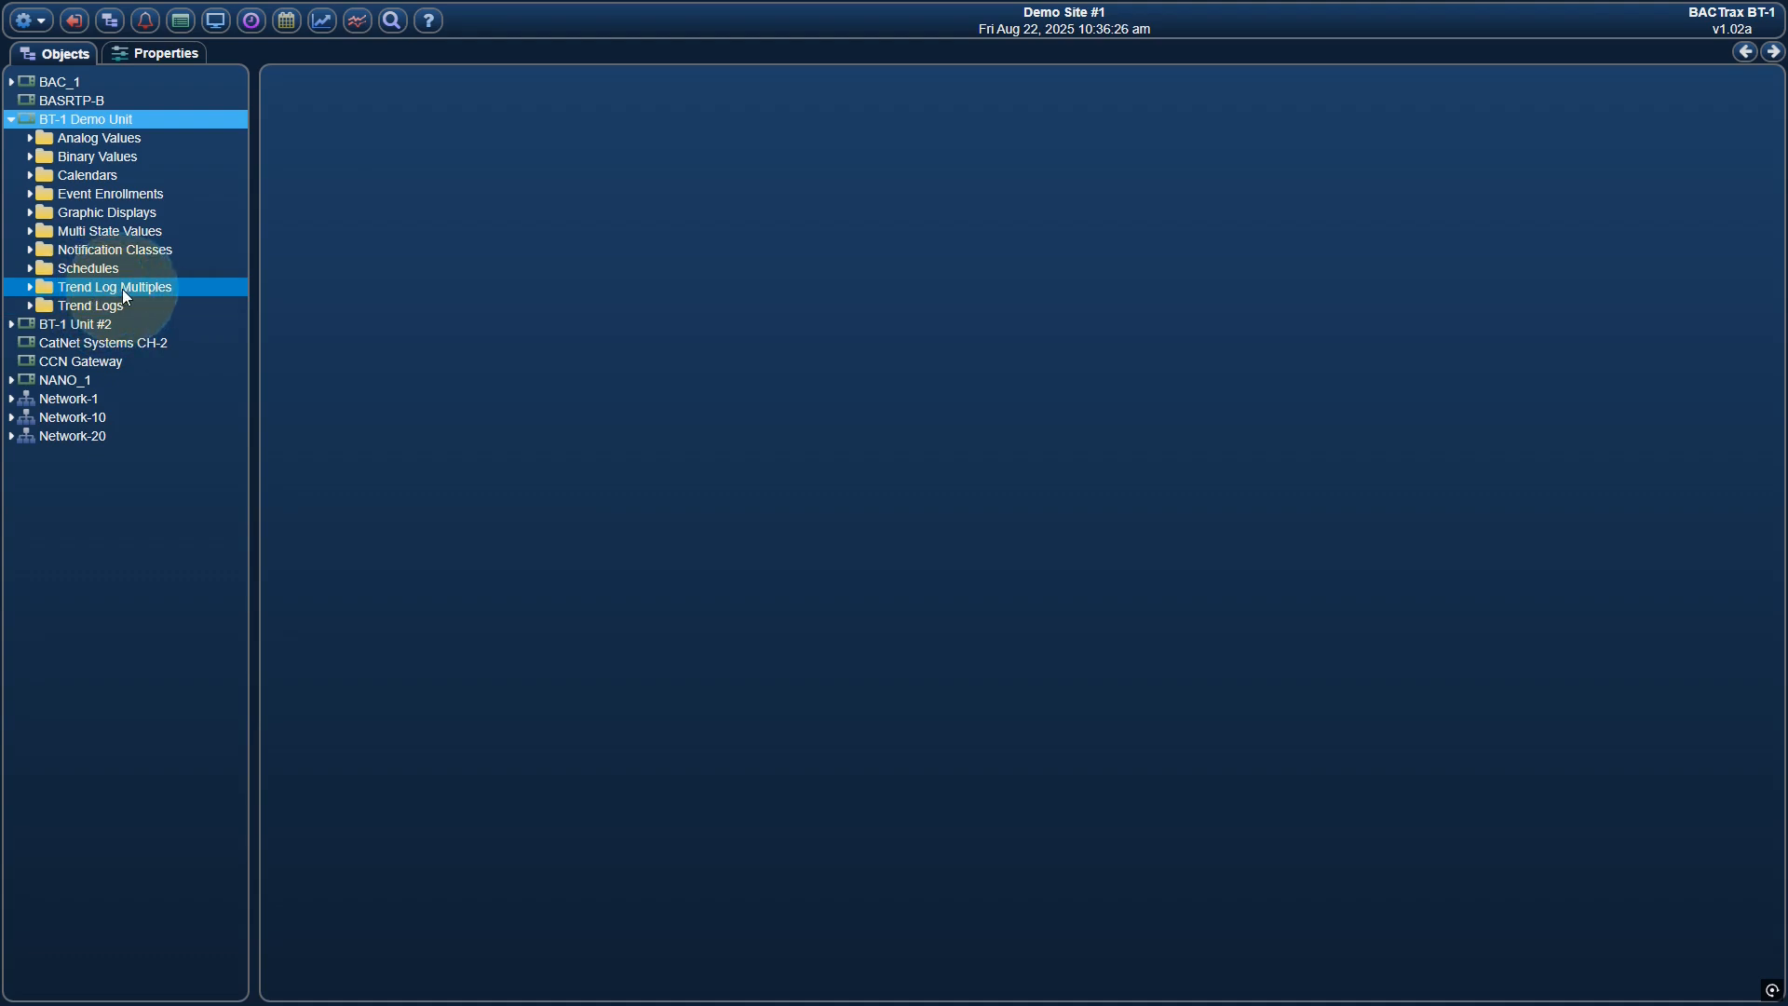
Step: Create a trendLogMultiple object named Area 1 among the BT-1 Demo Unit's Trend Log Multiples
{"action": "double_click", "coordinate": [121, 289]}
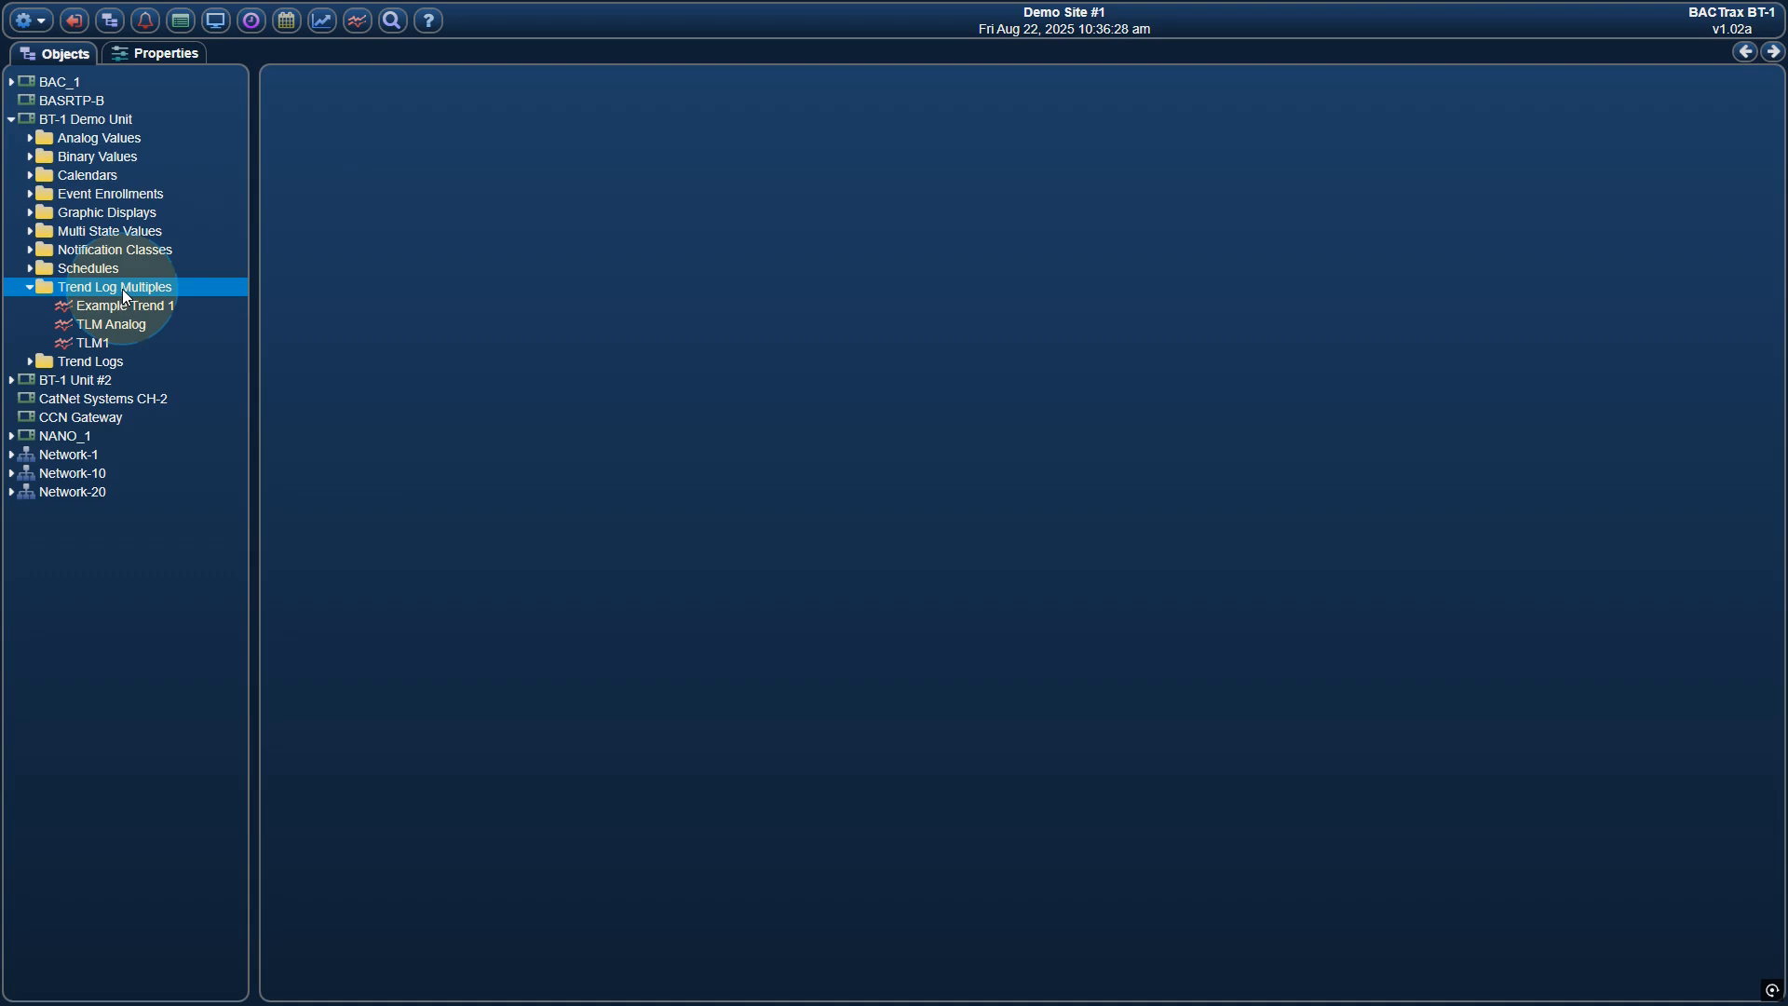
{"action": "right_click", "coordinate": [121, 288]}
{"action": "mouse_move", "coordinate": [222, 350]}
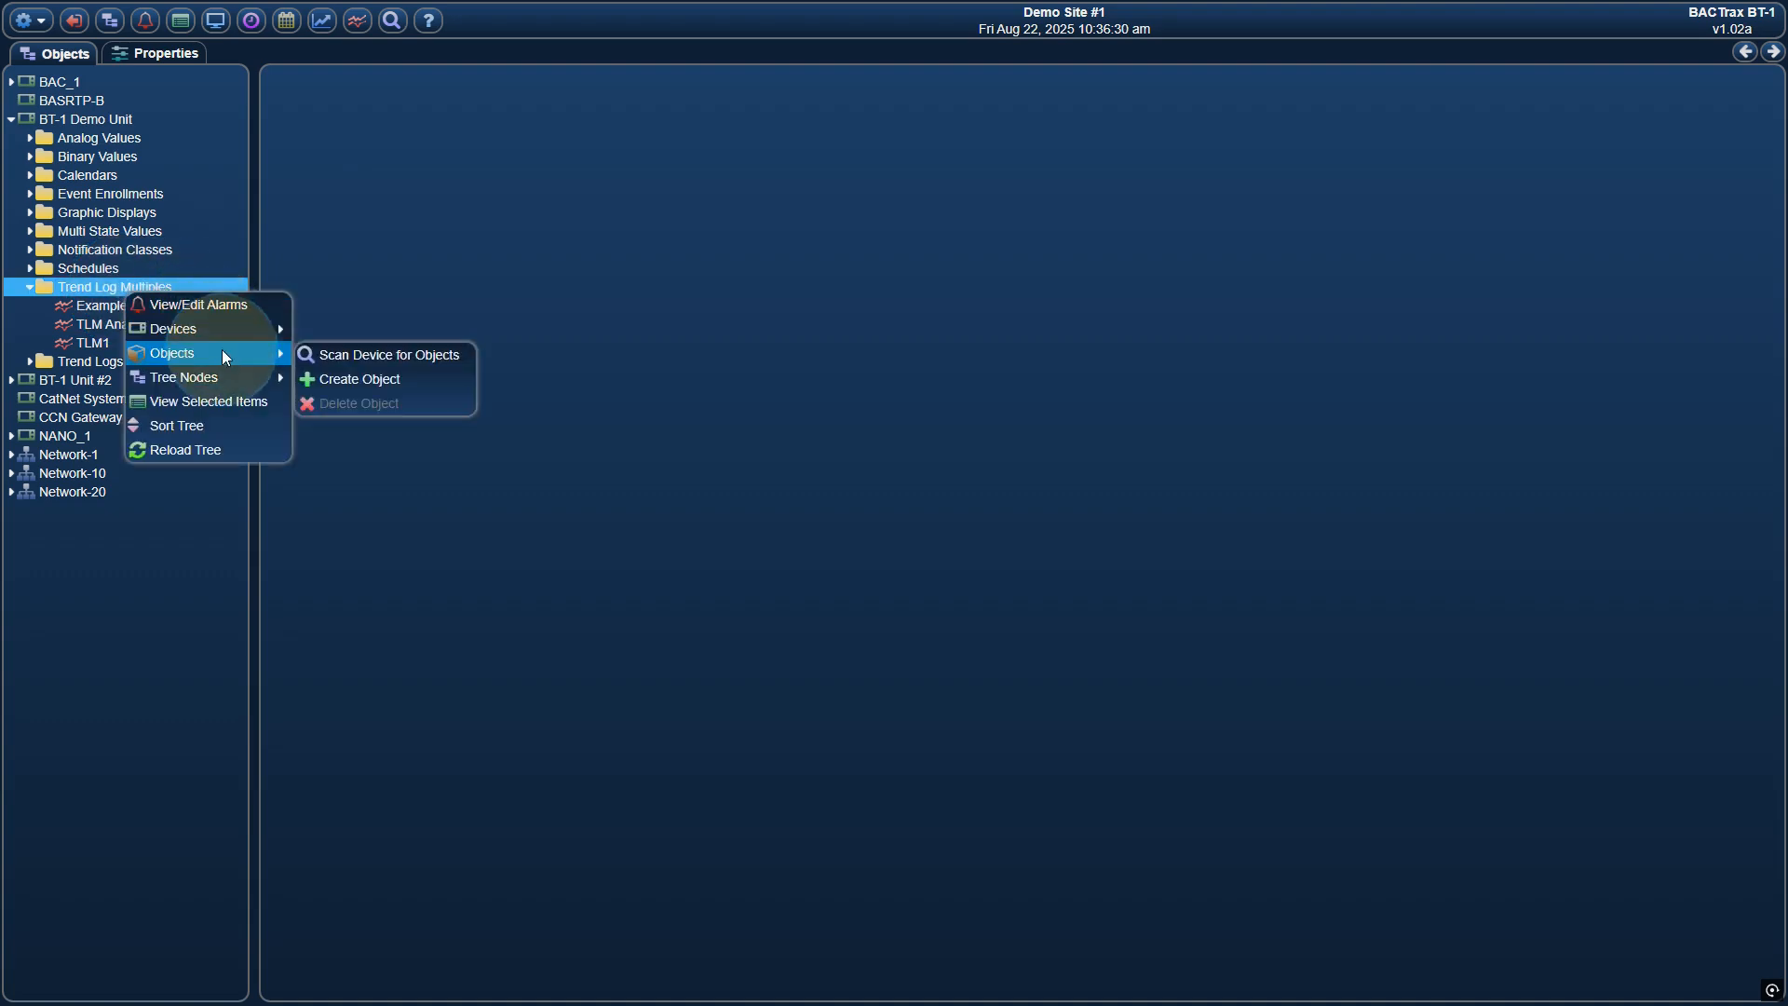
{"action": "left_click", "coordinate": [371, 378]}
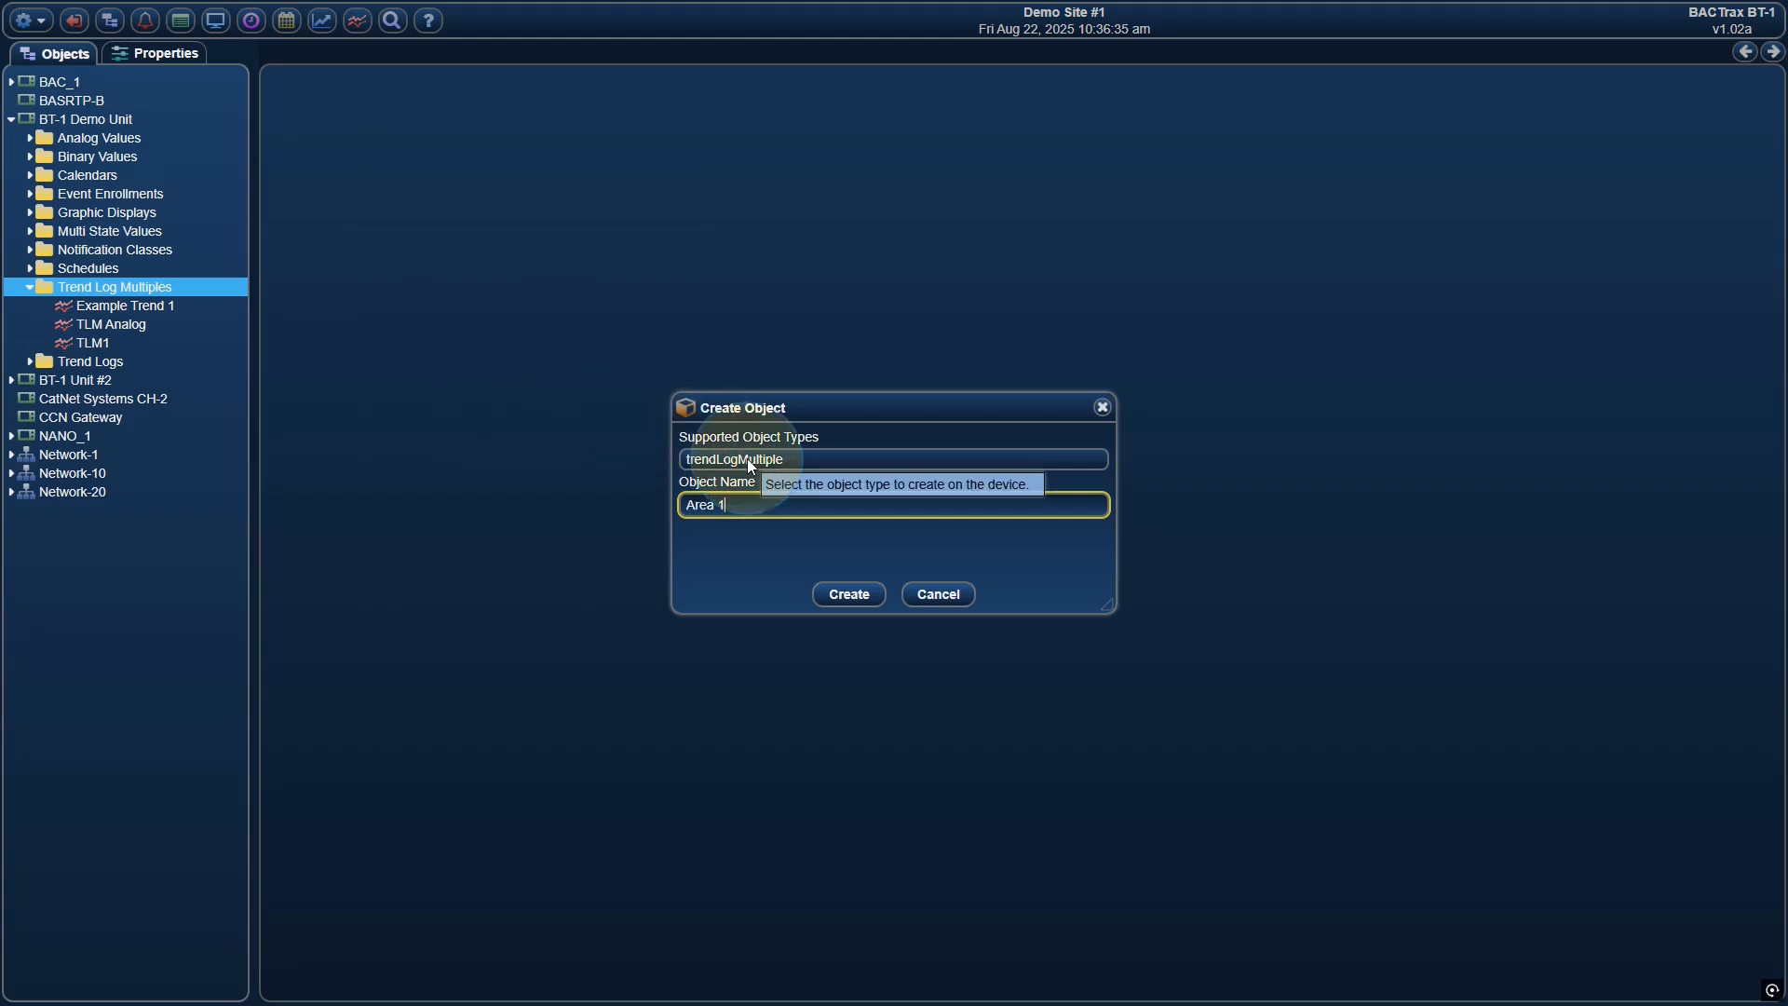
{"action": "left_click", "coordinate": [846, 594]}
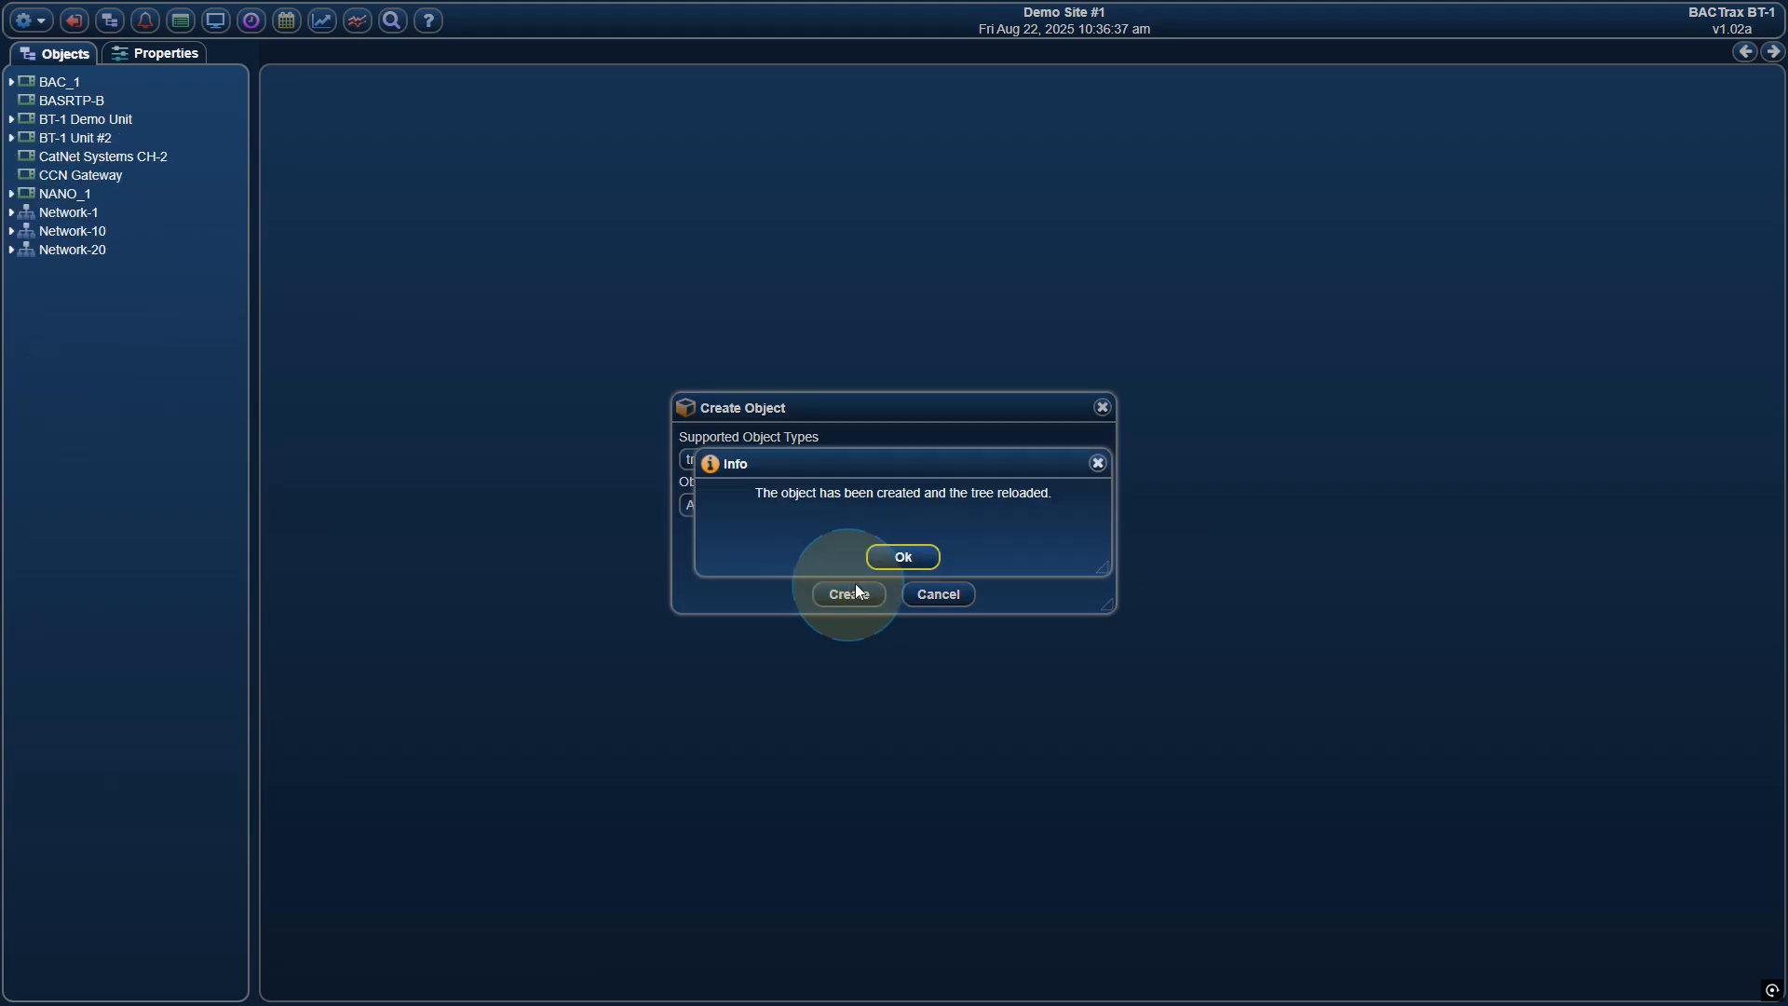
{"action": "left_click", "coordinate": [900, 557]}
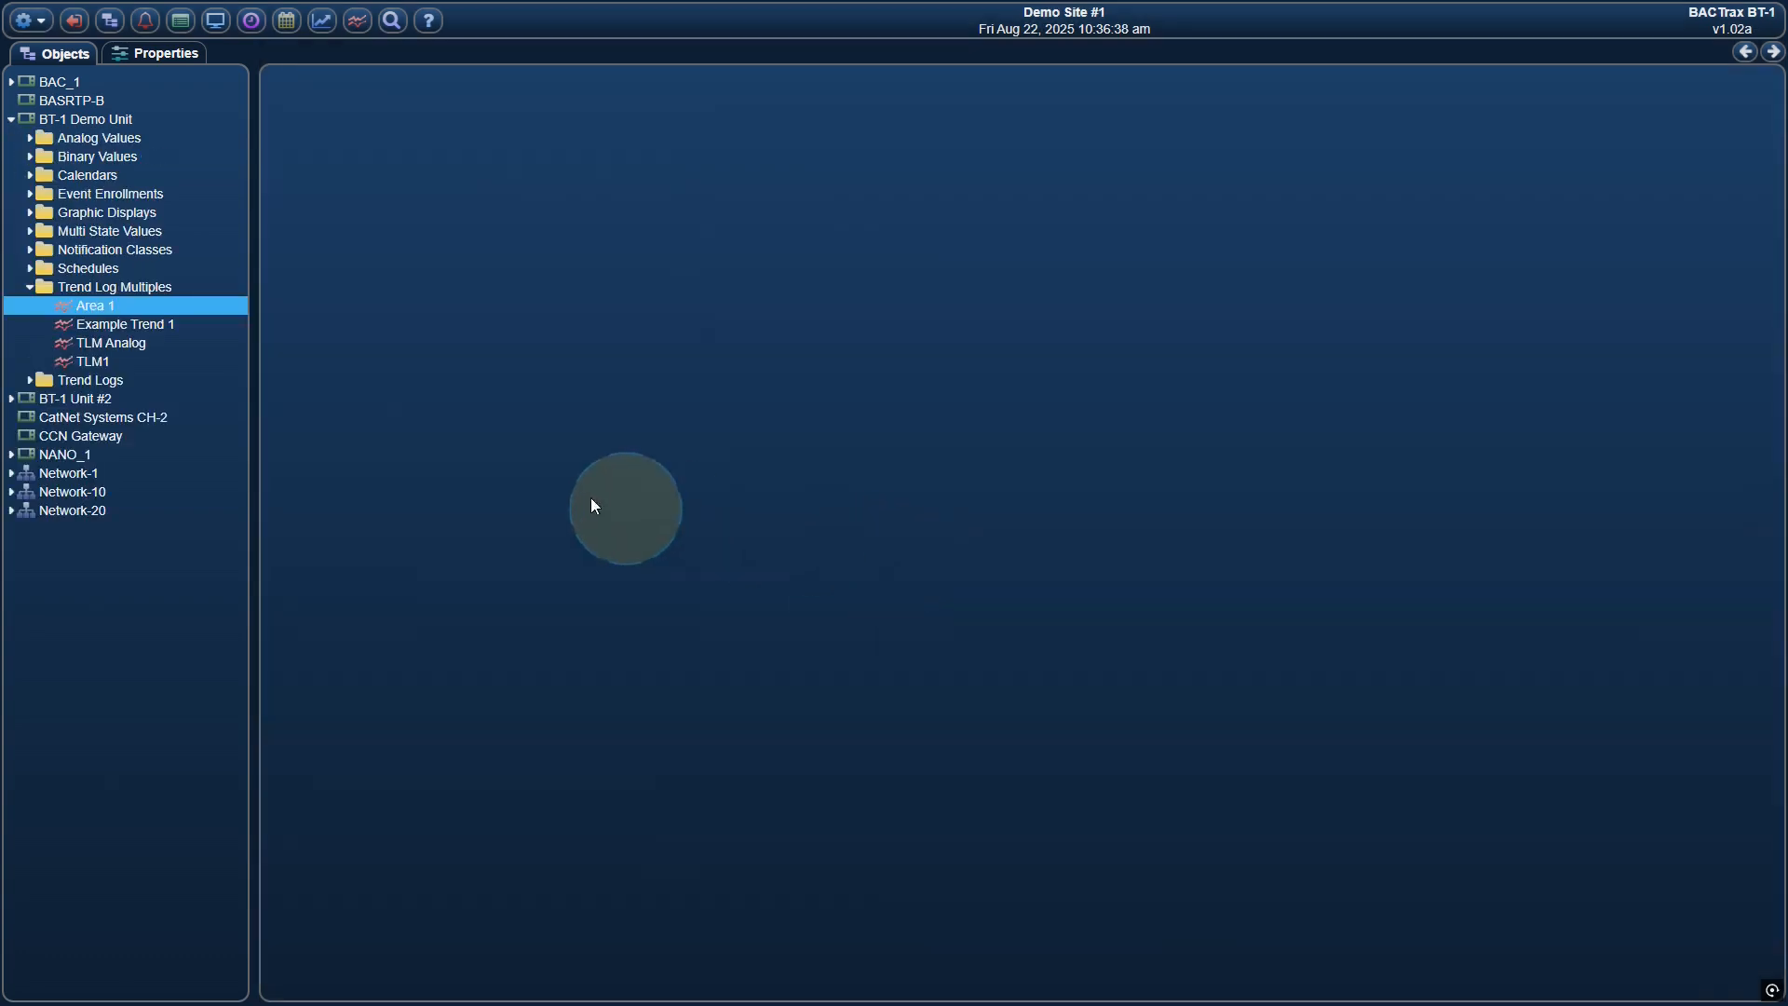
Step: Open the Area 1 trend log's properties and delete the default analogInput_4194303 trace from its trace settings
{"action": "double_click", "coordinate": [108, 304]}
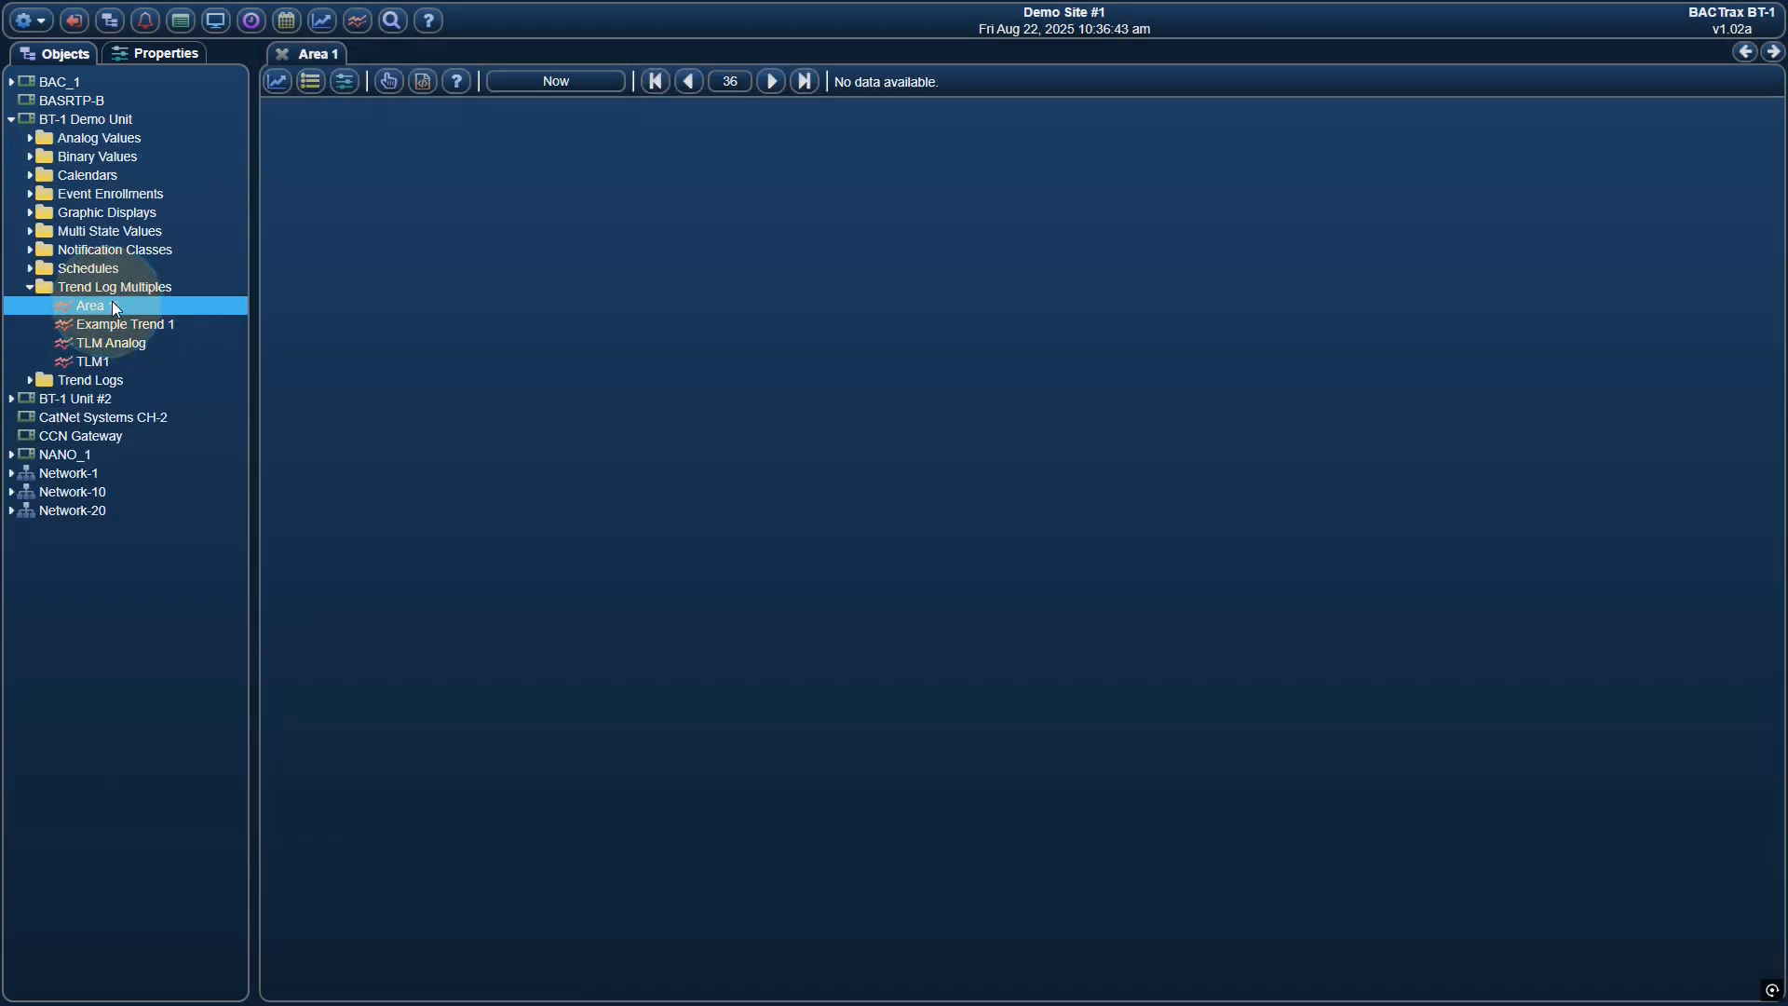
{"action": "left_click", "coordinate": [312, 82]}
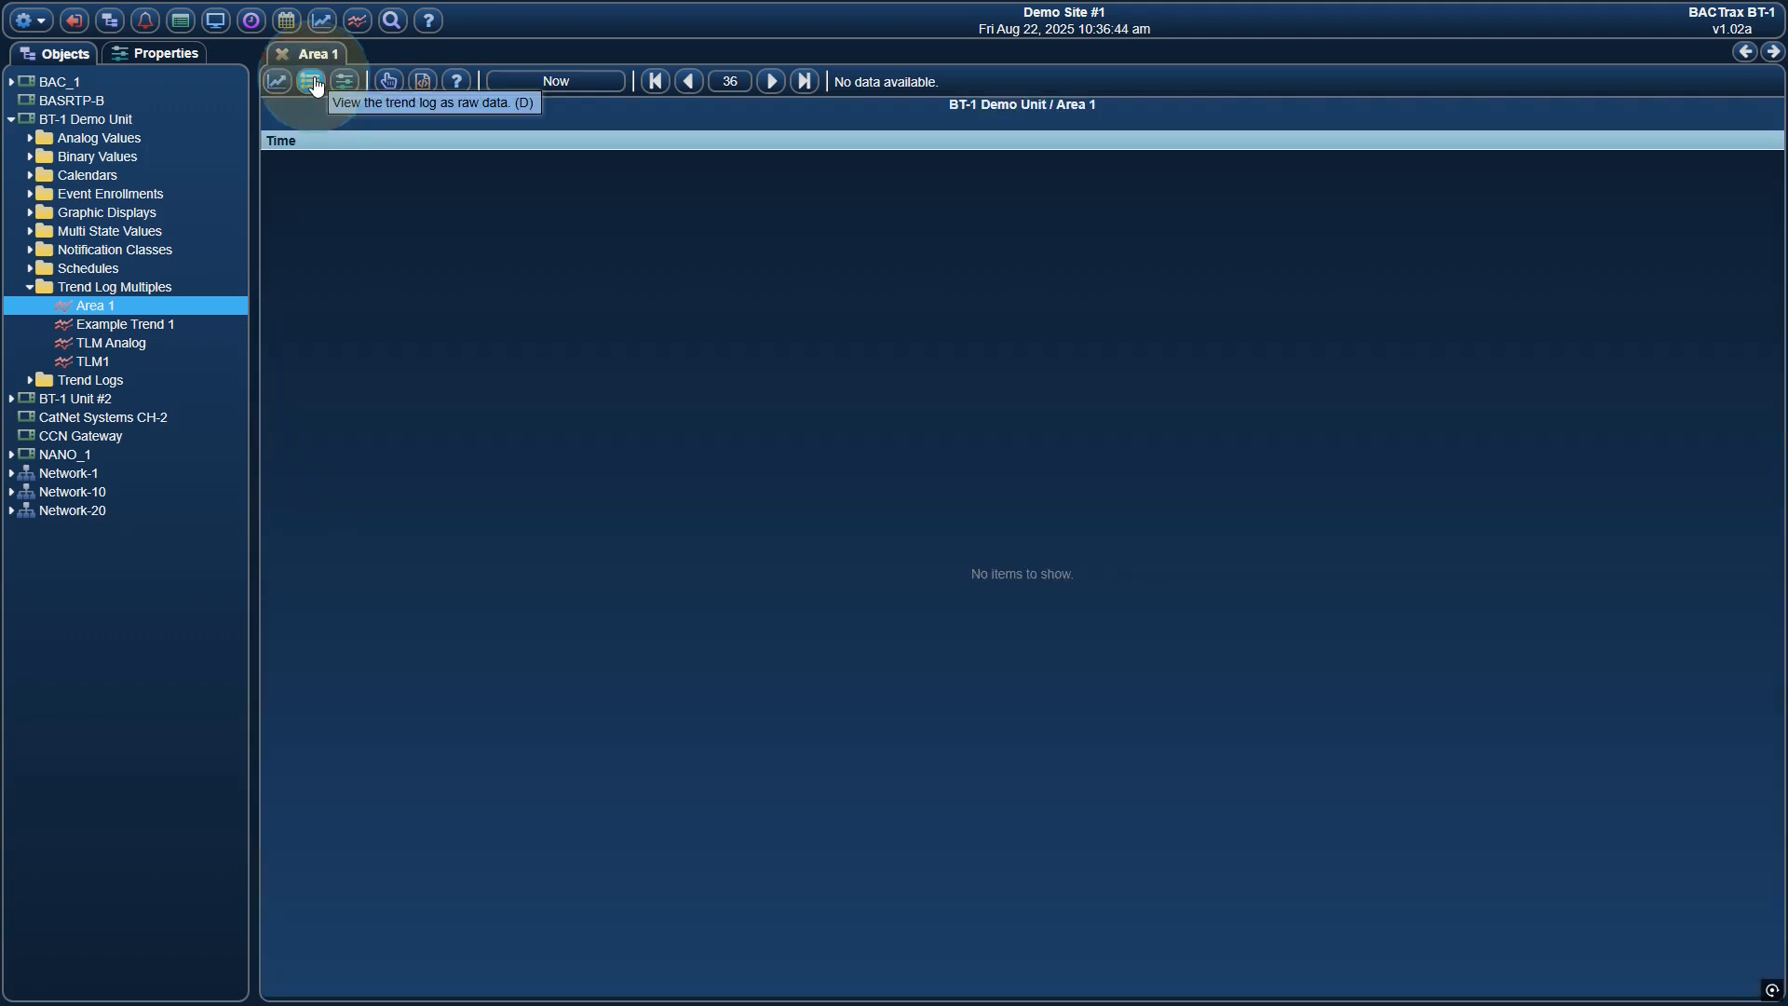
{"action": "left_click", "coordinate": [344, 84]}
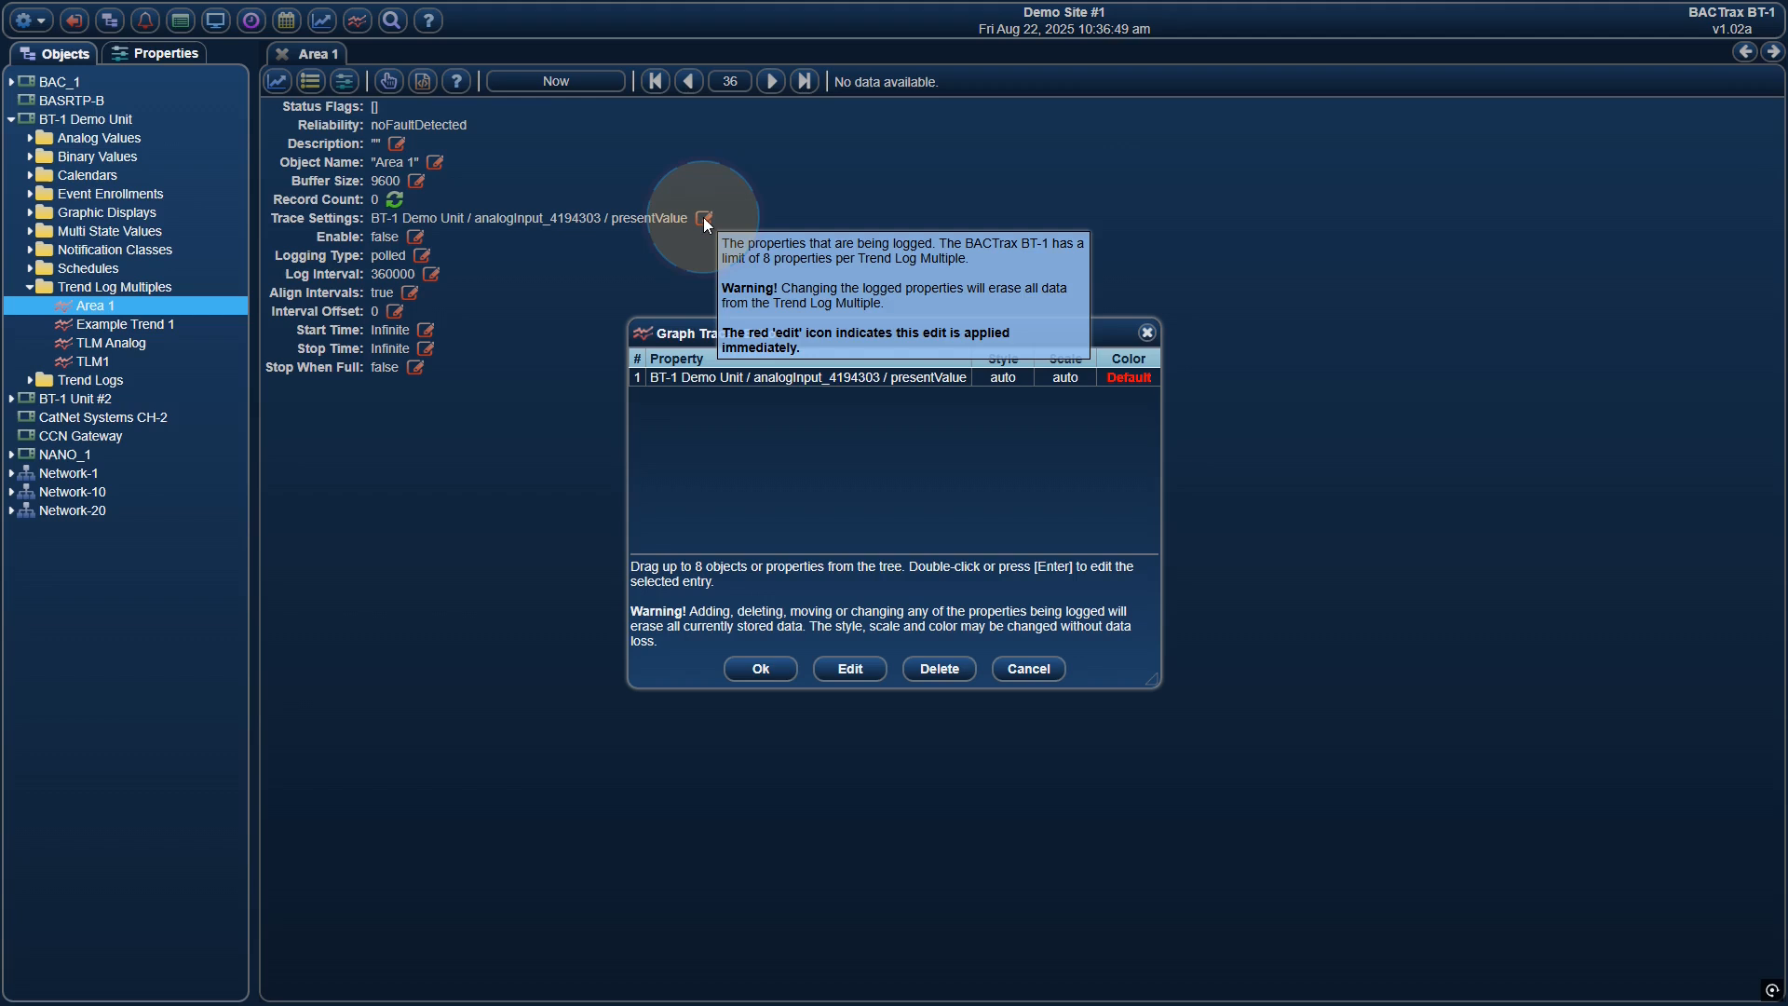
{"action": "left_click", "coordinate": [704, 219]}
{"action": "left_click", "coordinate": [794, 375]}
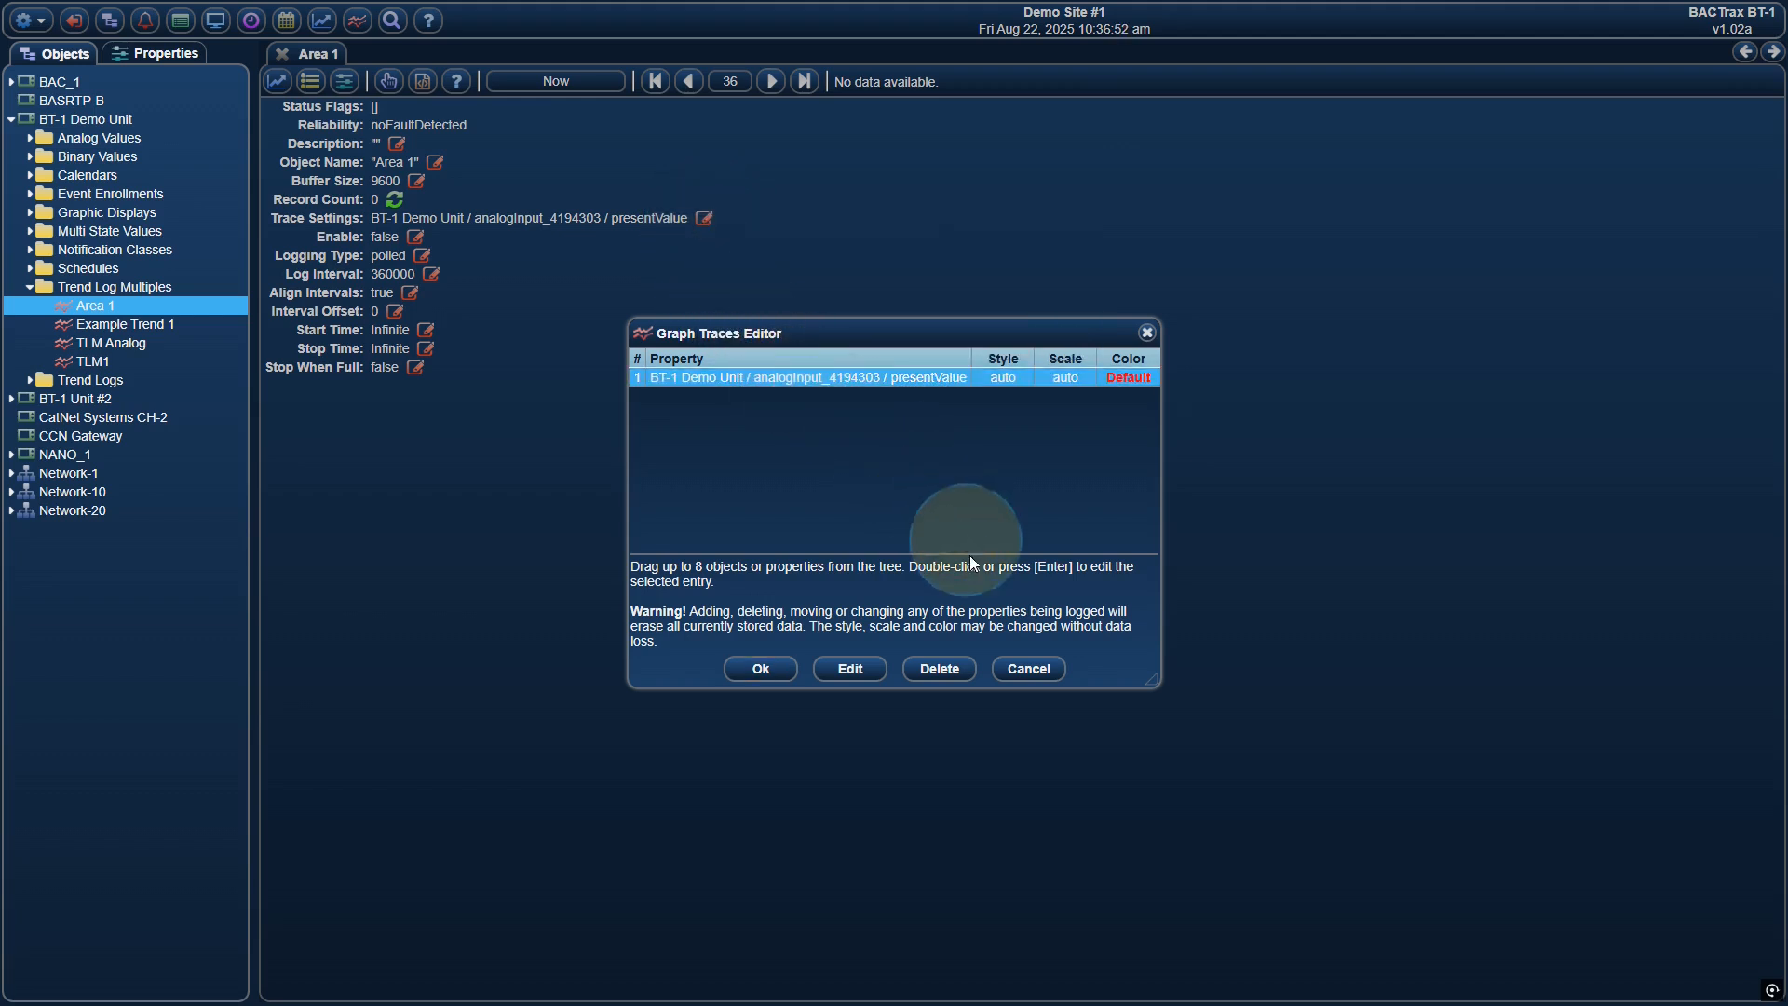
{"action": "left_click", "coordinate": [938, 669]}
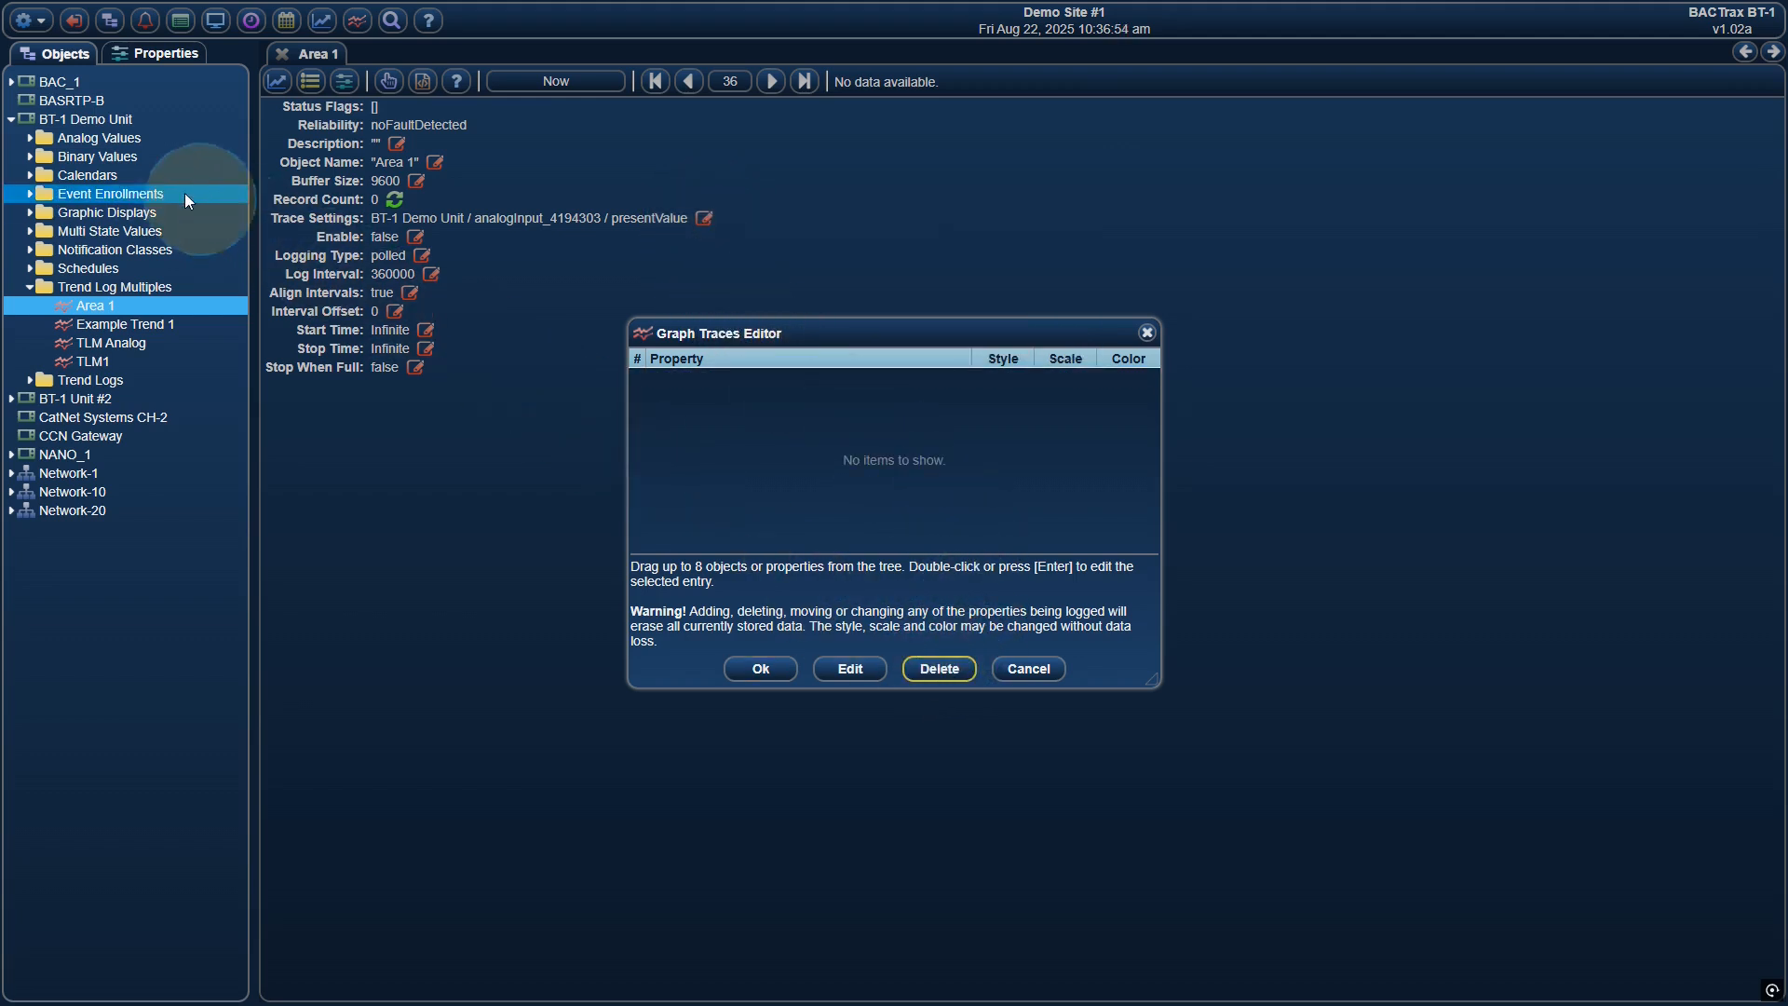
Step: Add Area Temp, Setpoint, Outside Air Temp, Return Air Temp and Mixed Air Temp from the BT-1 Demo Unit's analog values as traces and save them
{"action": "double_click", "coordinate": [123, 139]}
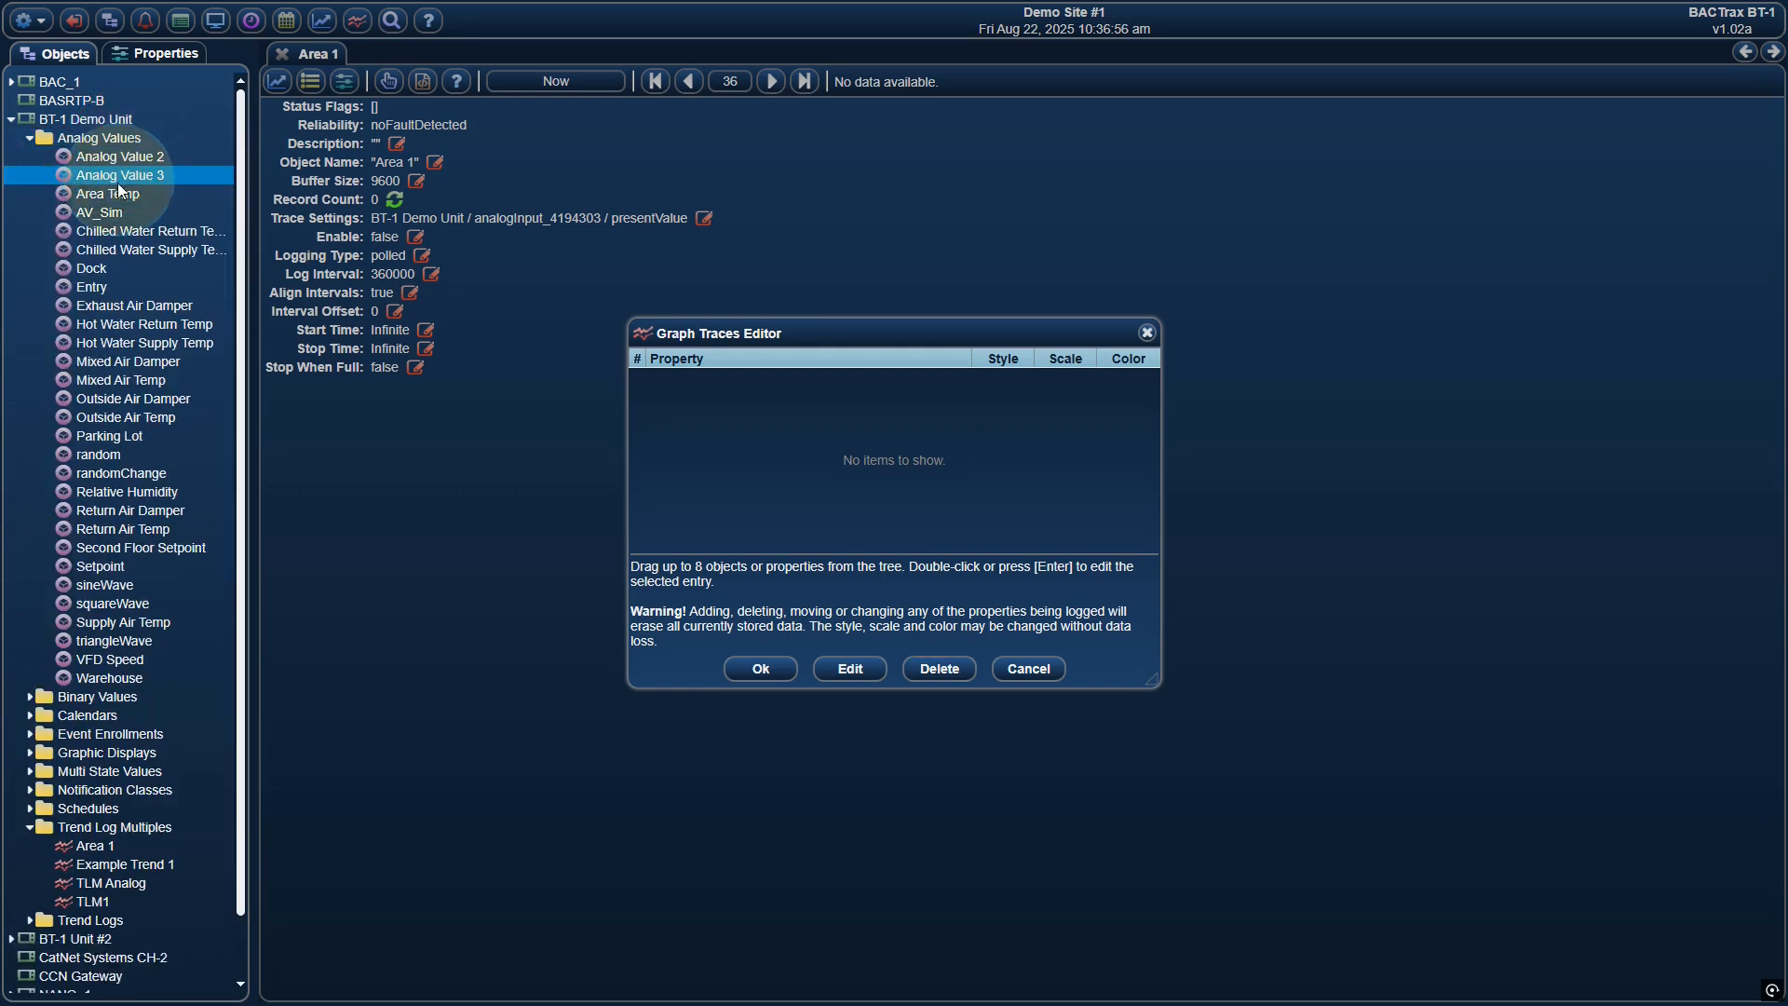
{"action": "left_click_drag", "start_coordinate": [121, 191], "coordinate": [693, 419]}
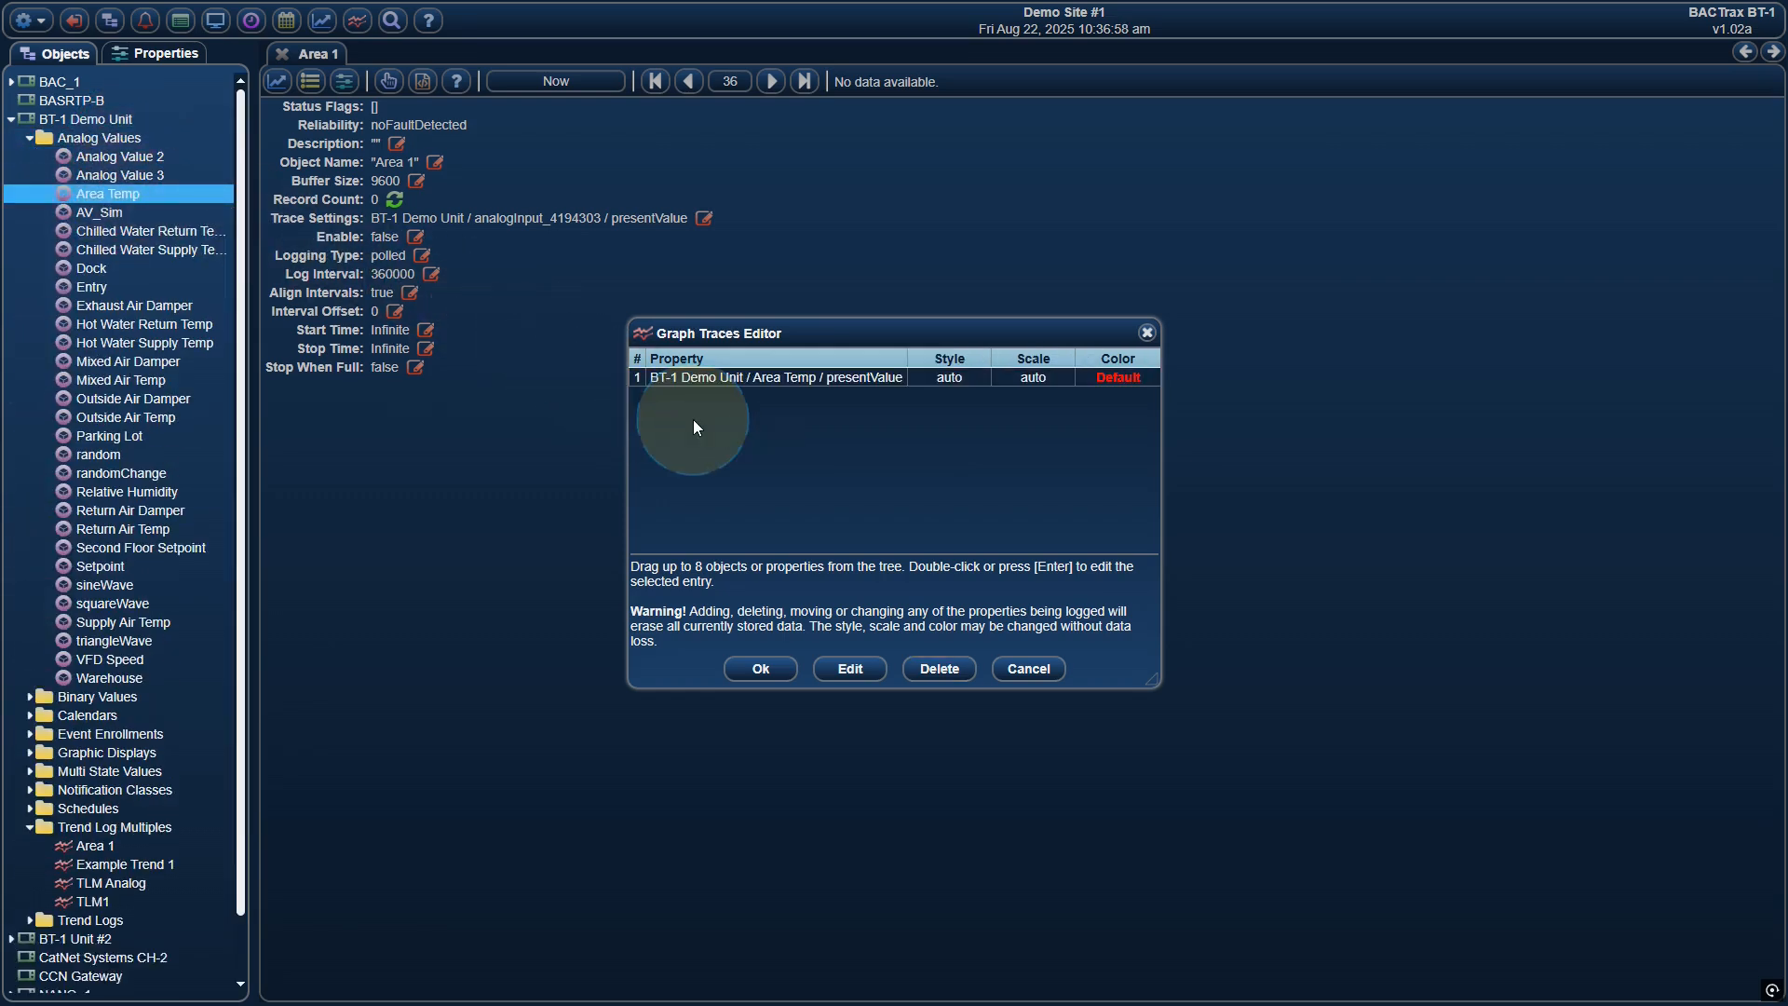
{"action": "left_click", "coordinate": [147, 546]}
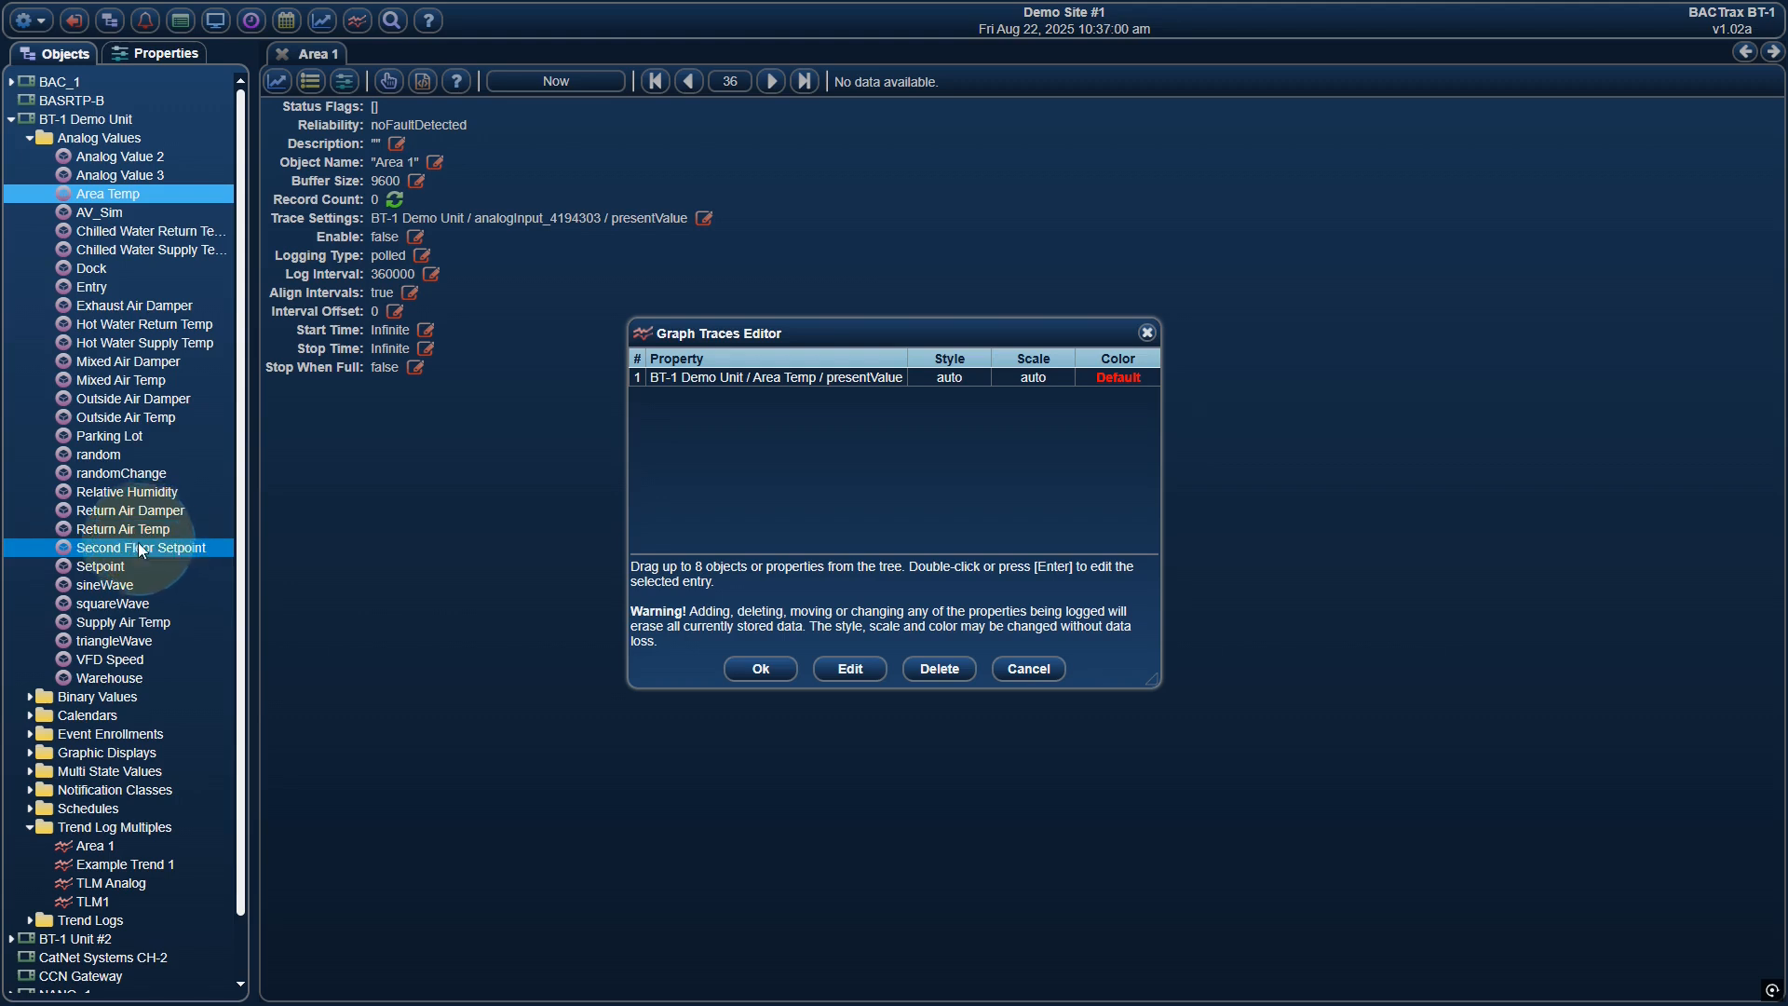
{"action": "left_click_drag", "start_coordinate": [125, 565], "coordinate": [695, 449]}
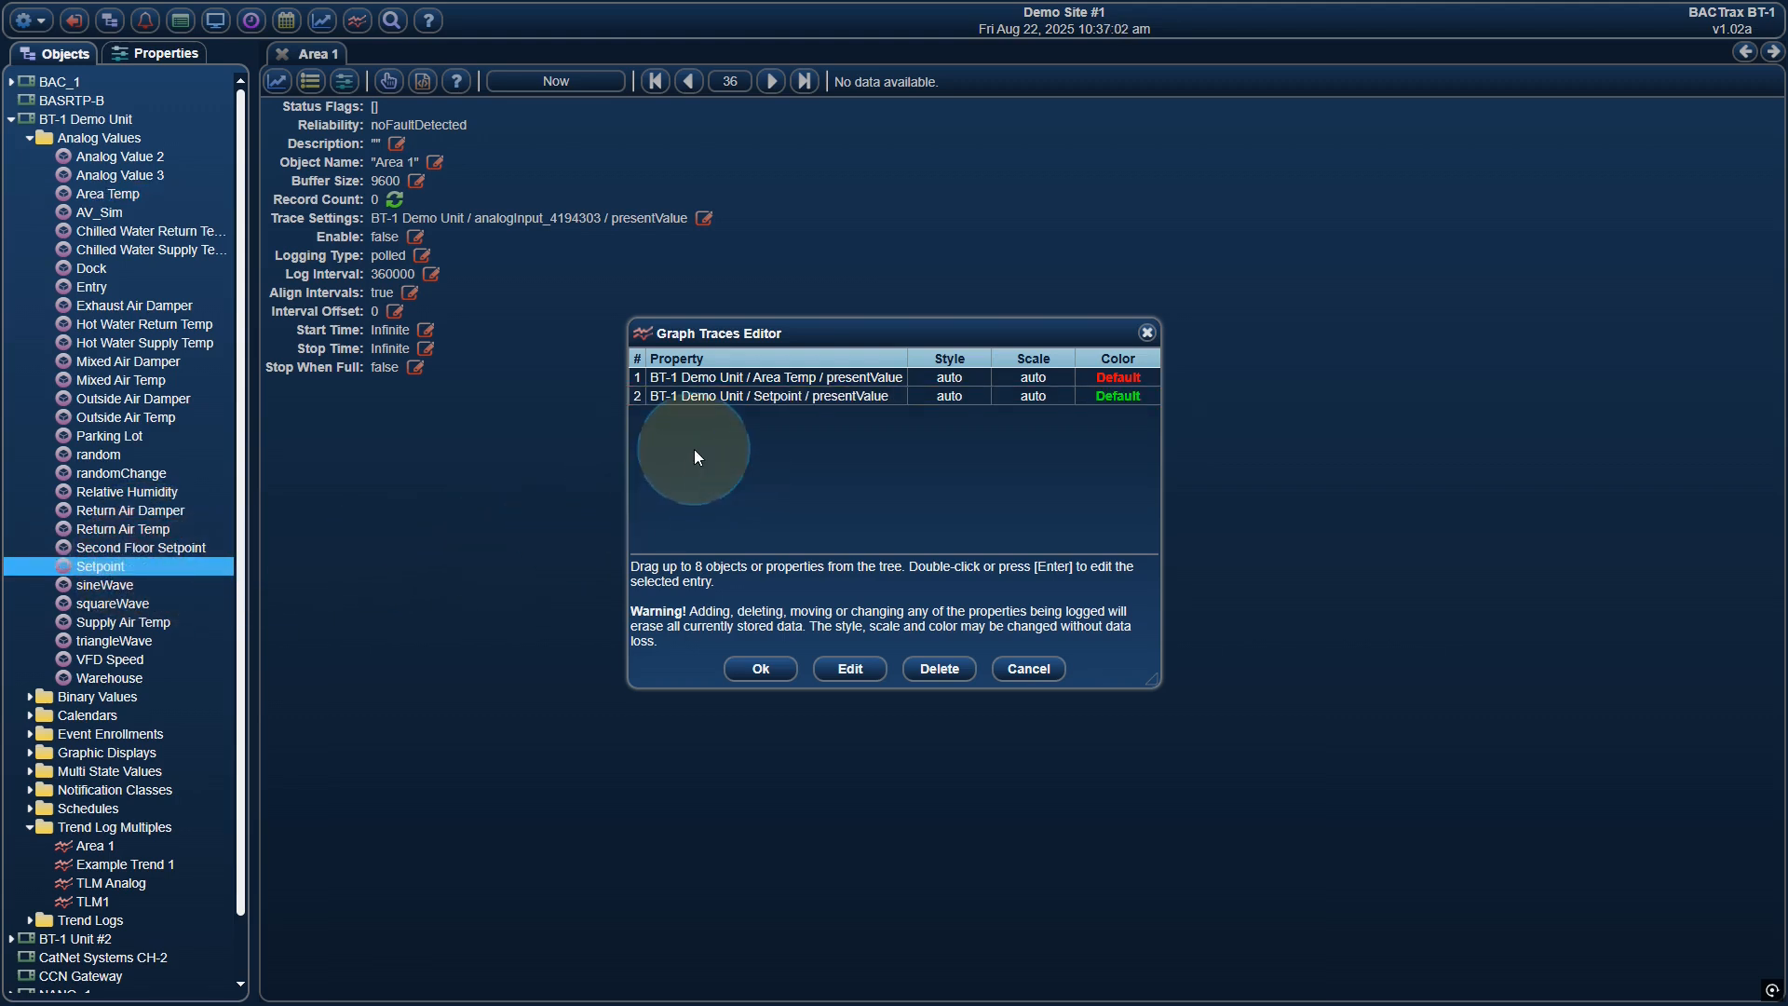
{"action": "left_click_drag", "start_coordinate": [148, 417], "coordinate": [725, 456]}
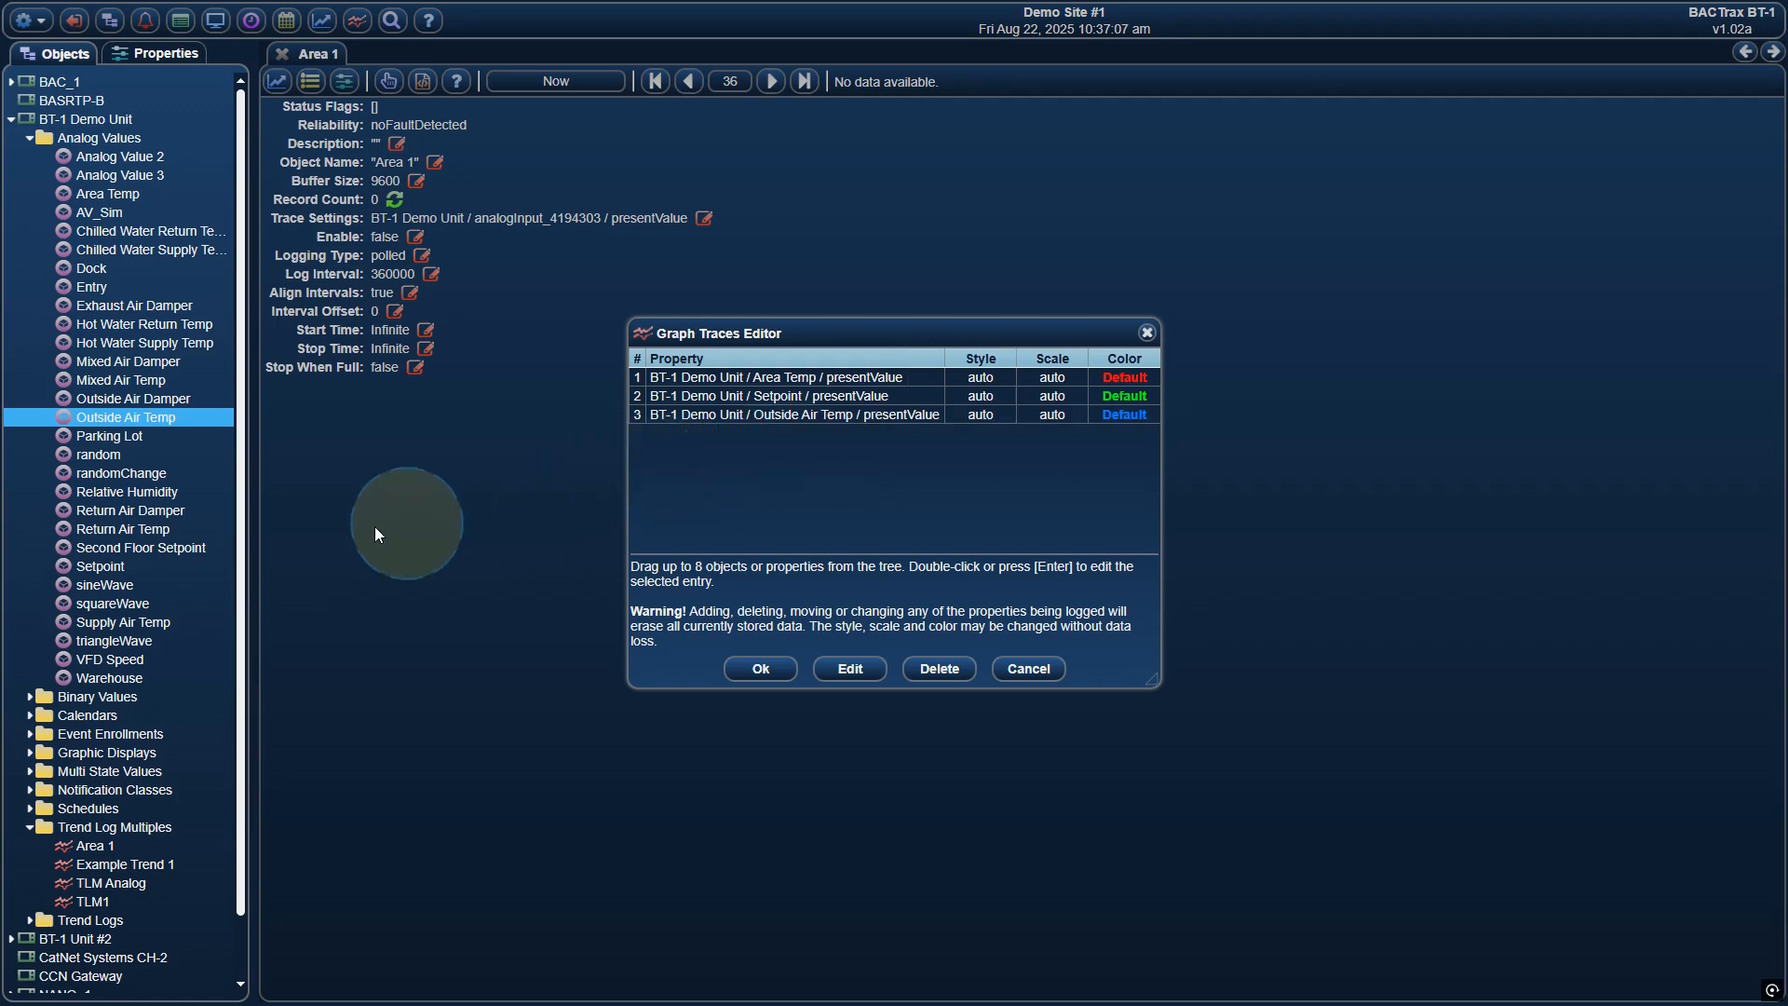
{"action": "left_click_drag", "start_coordinate": [166, 529], "coordinate": [704, 485]}
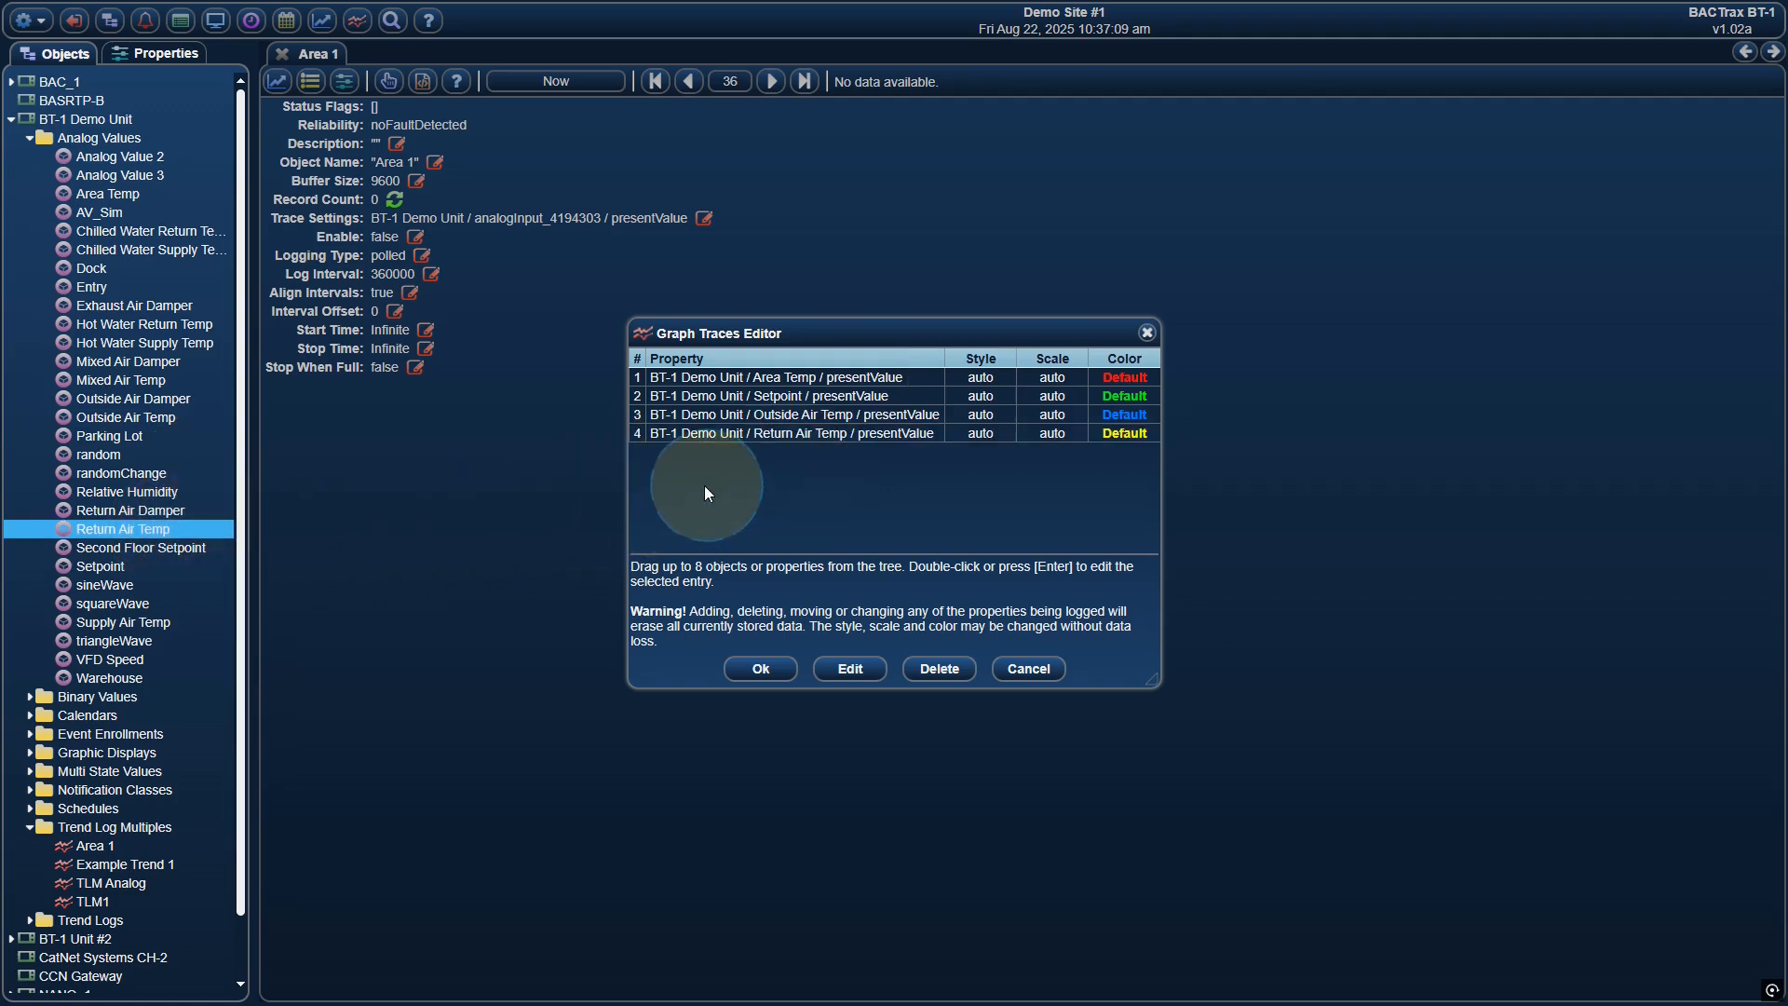
{"action": "left_click_drag", "start_coordinate": [147, 382], "coordinate": [713, 478]}
{"action": "left_click", "coordinate": [776, 675]}
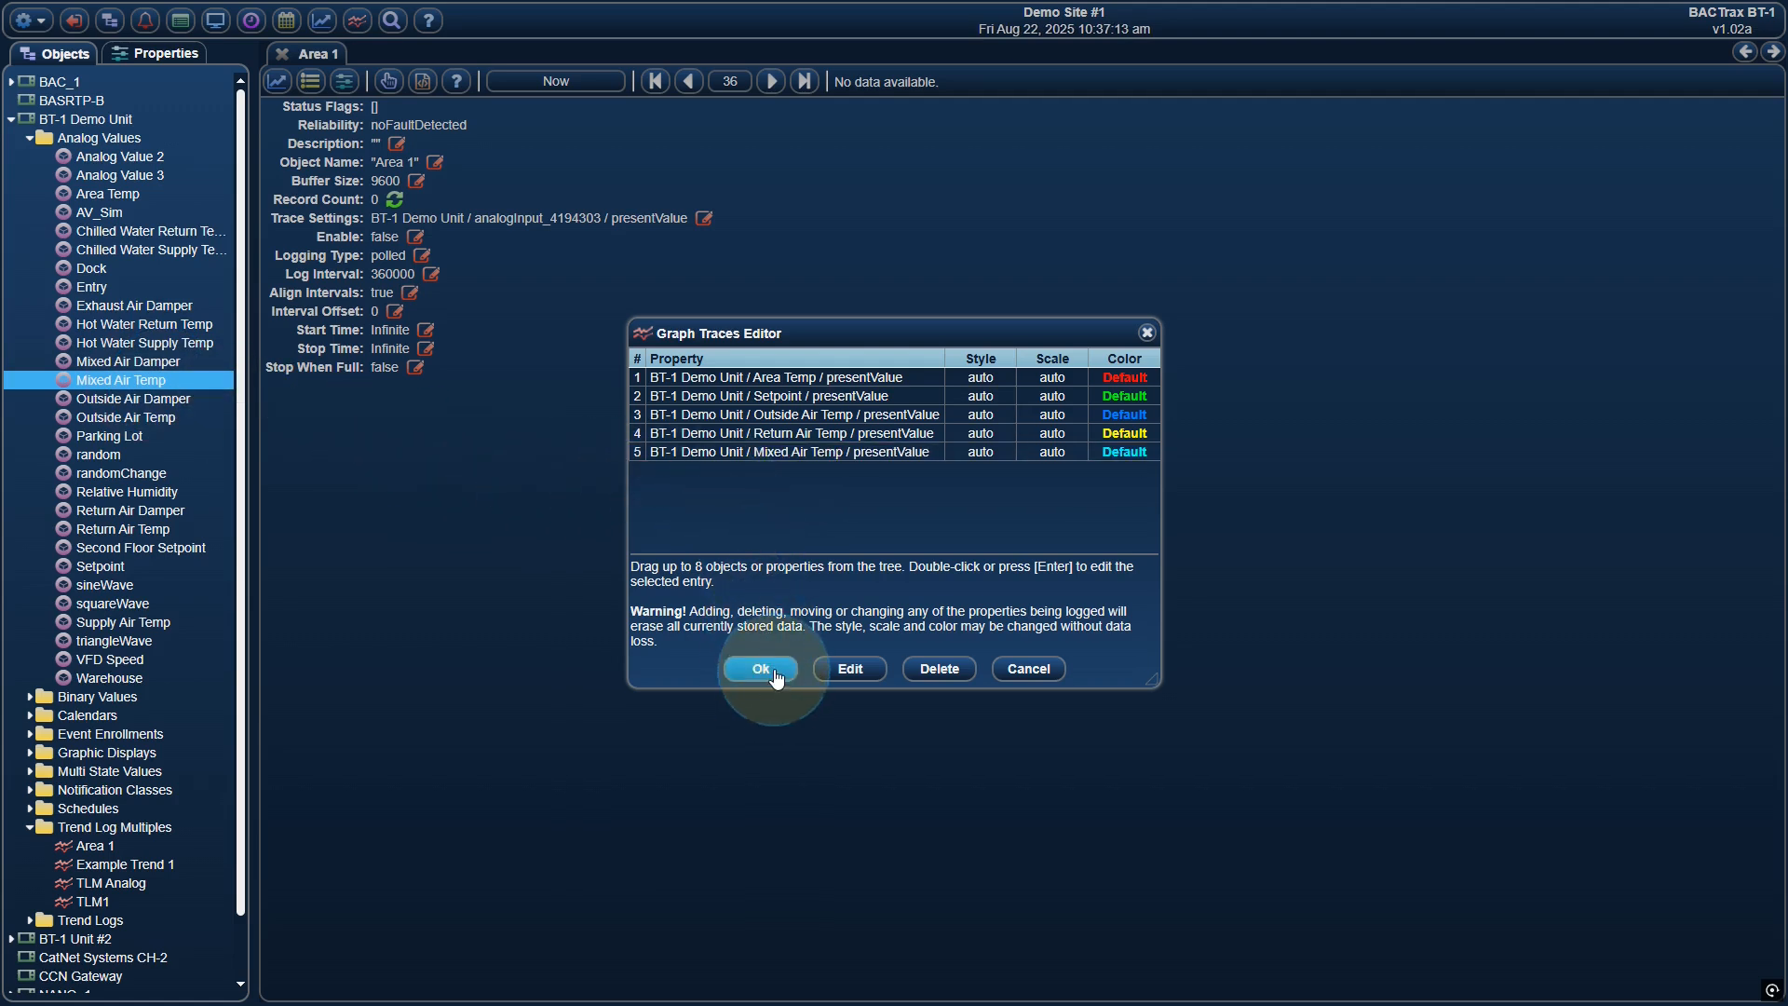
{"action": "left_click", "coordinate": [859, 561]}
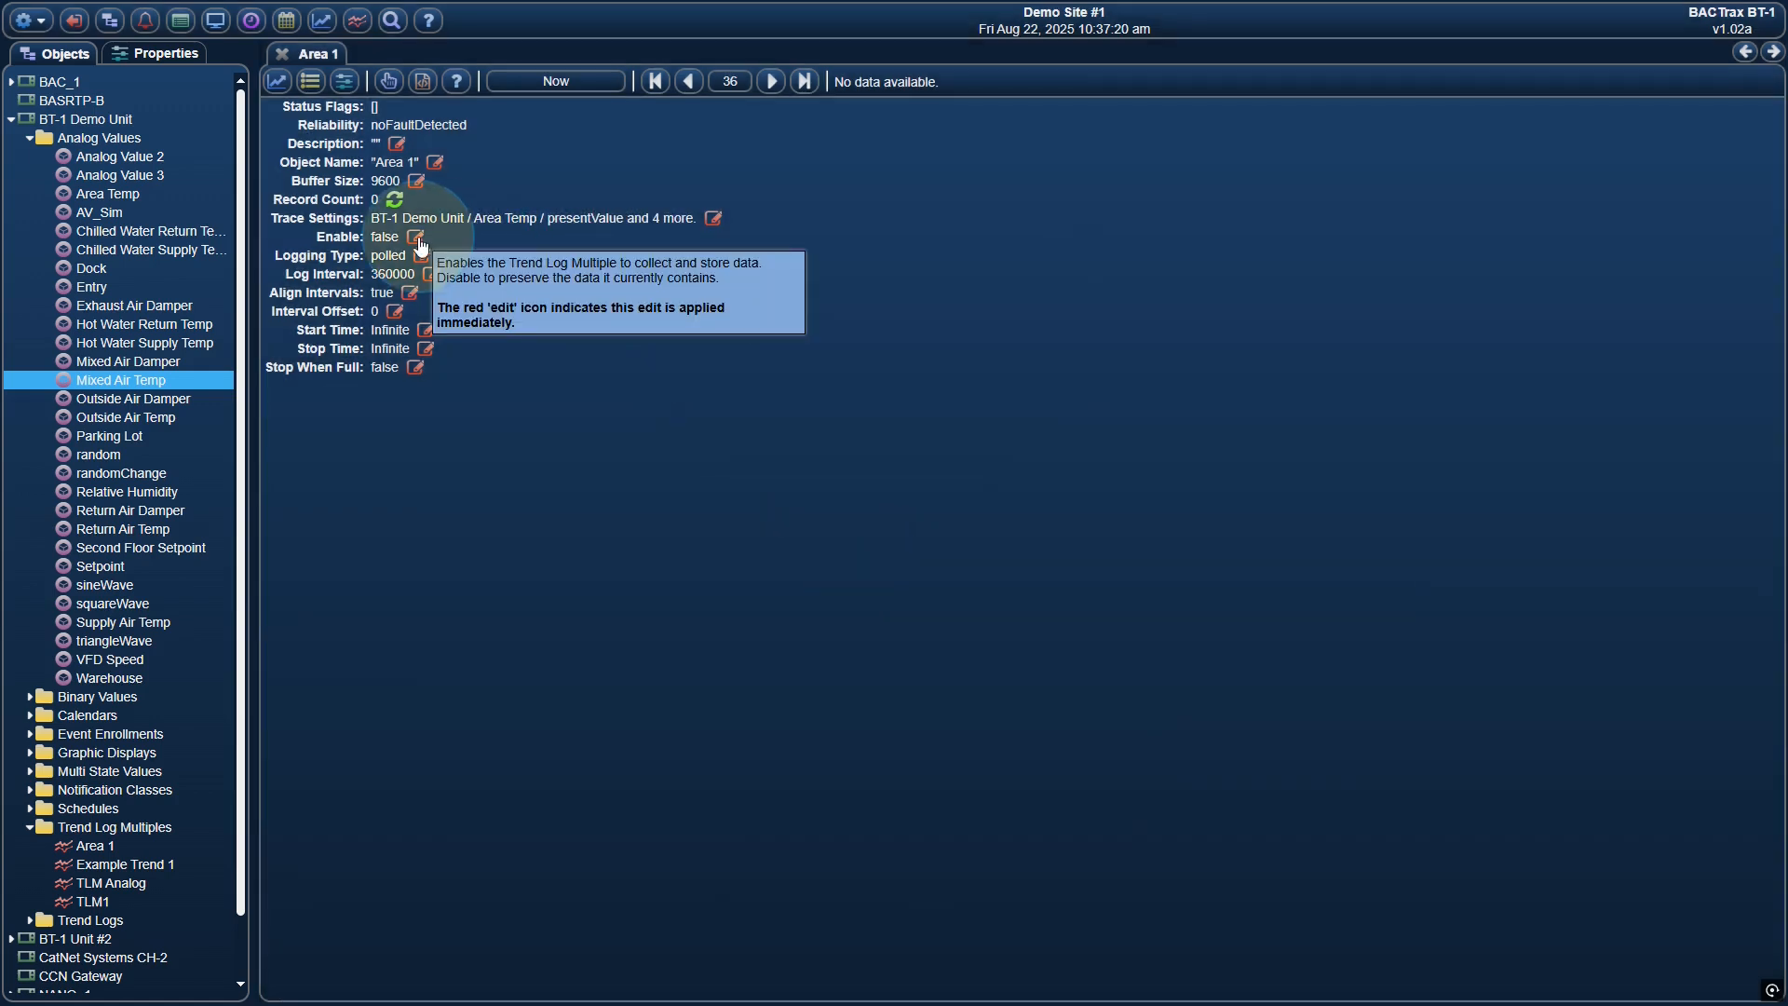
Step: Set Area 1's log interval to 6000 and enable its data logging
{"action": "left_click", "coordinate": [432, 273]}
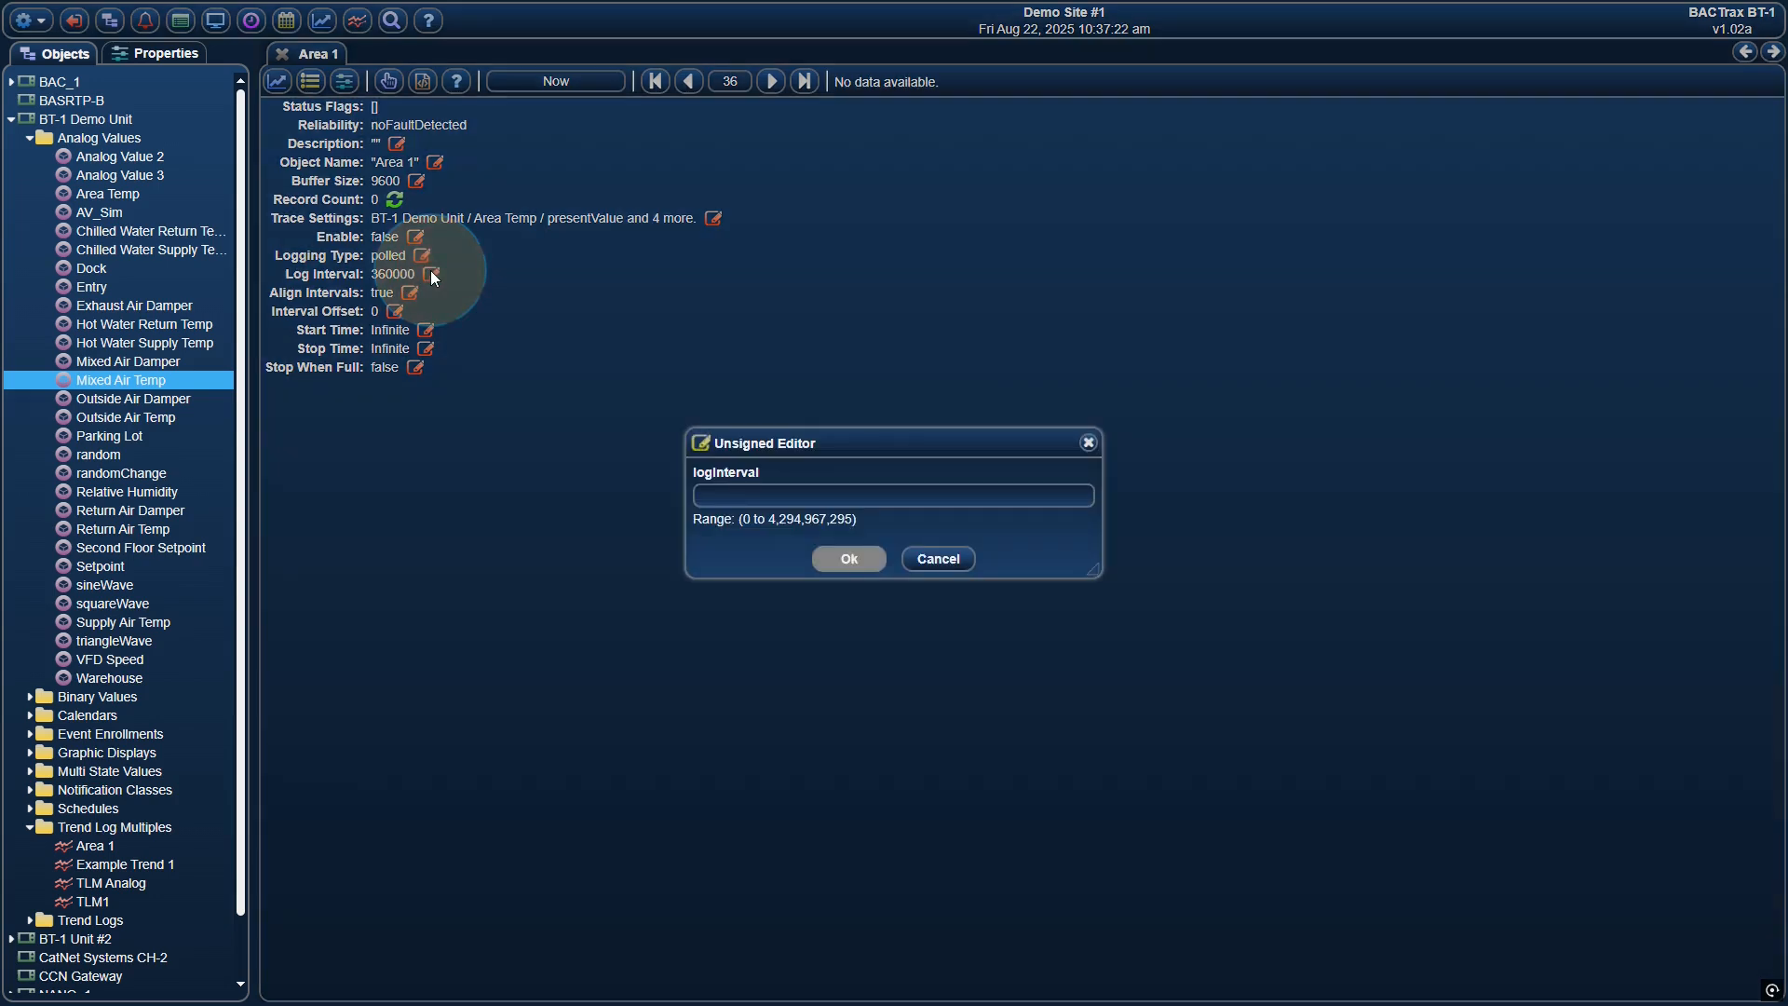
{"action": "type", "text": "6000"}
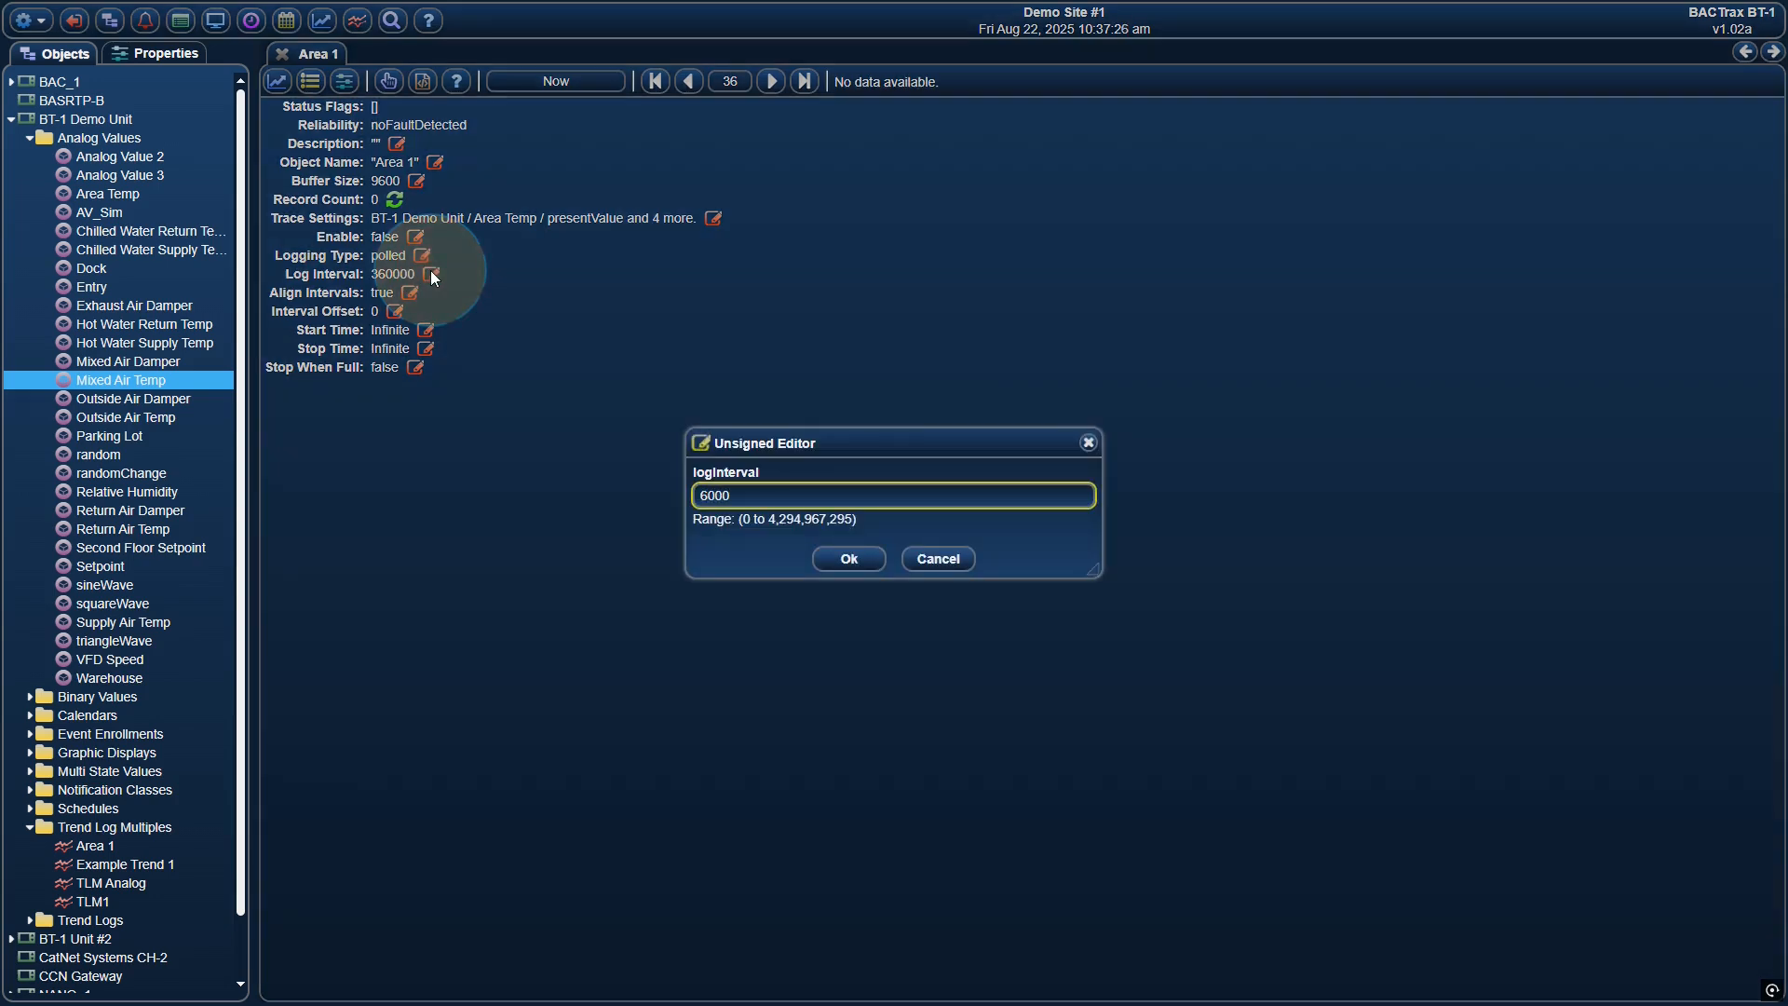
{"action": "left_click", "coordinate": [849, 558]}
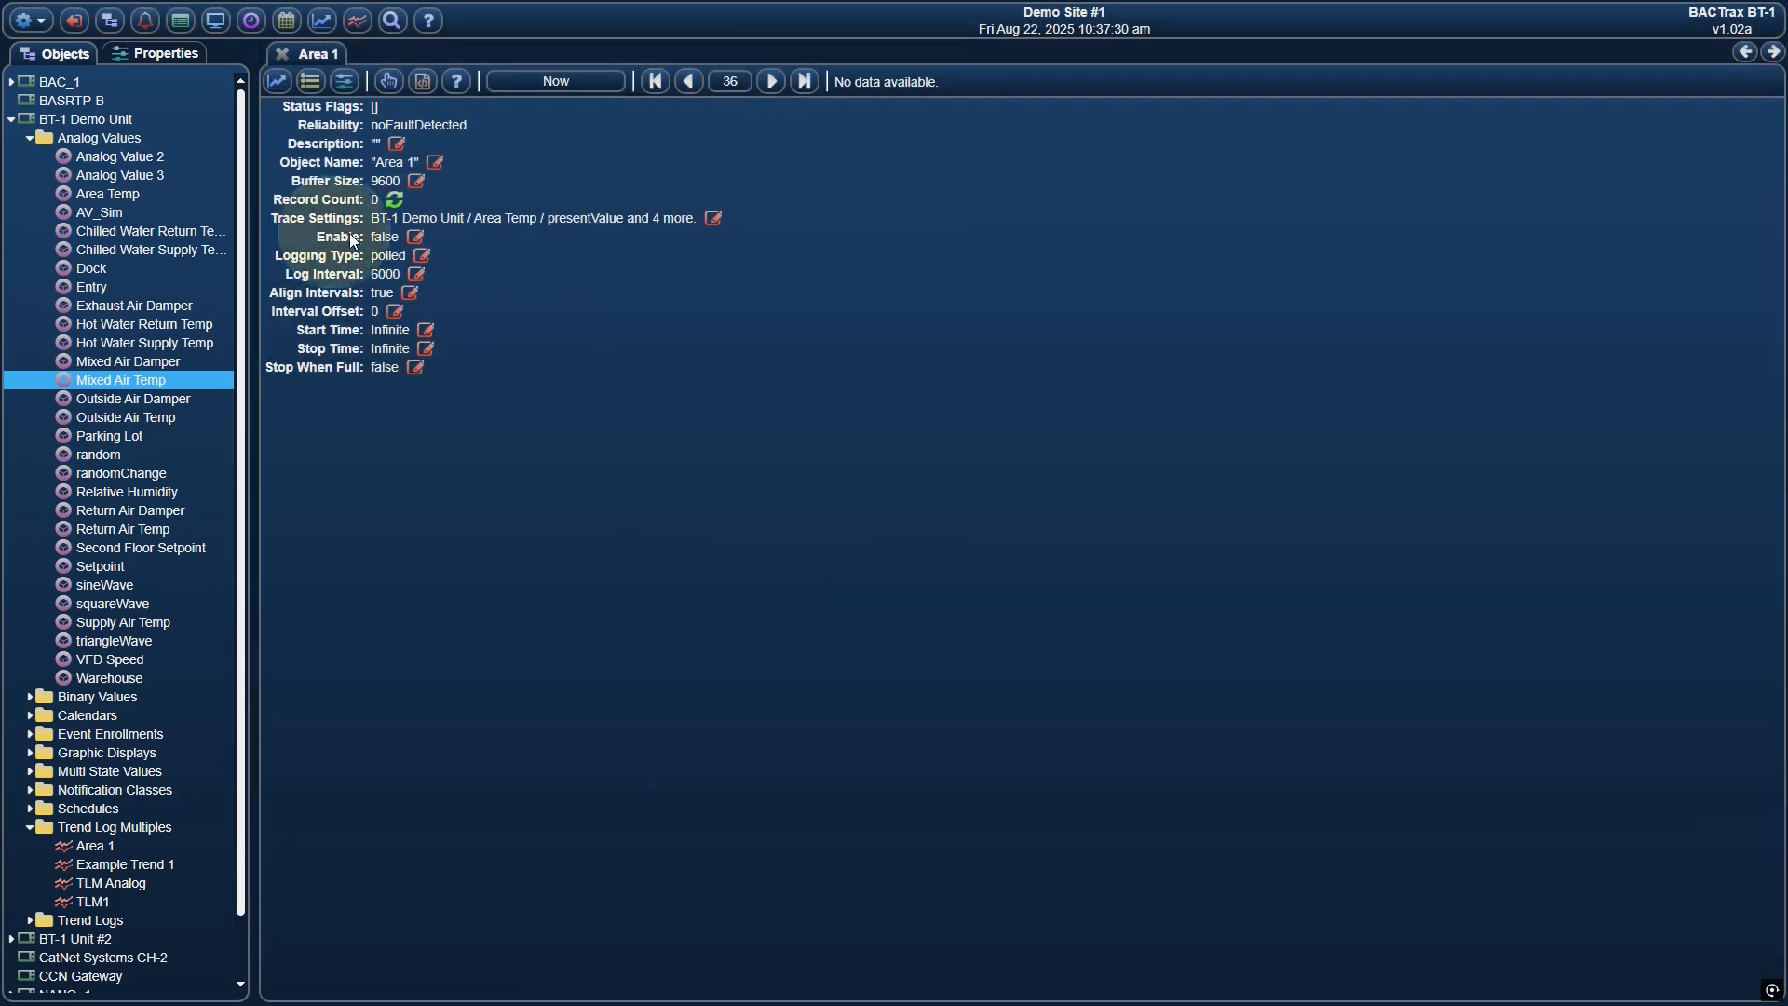
{"action": "left_click", "coordinate": [416, 239]}
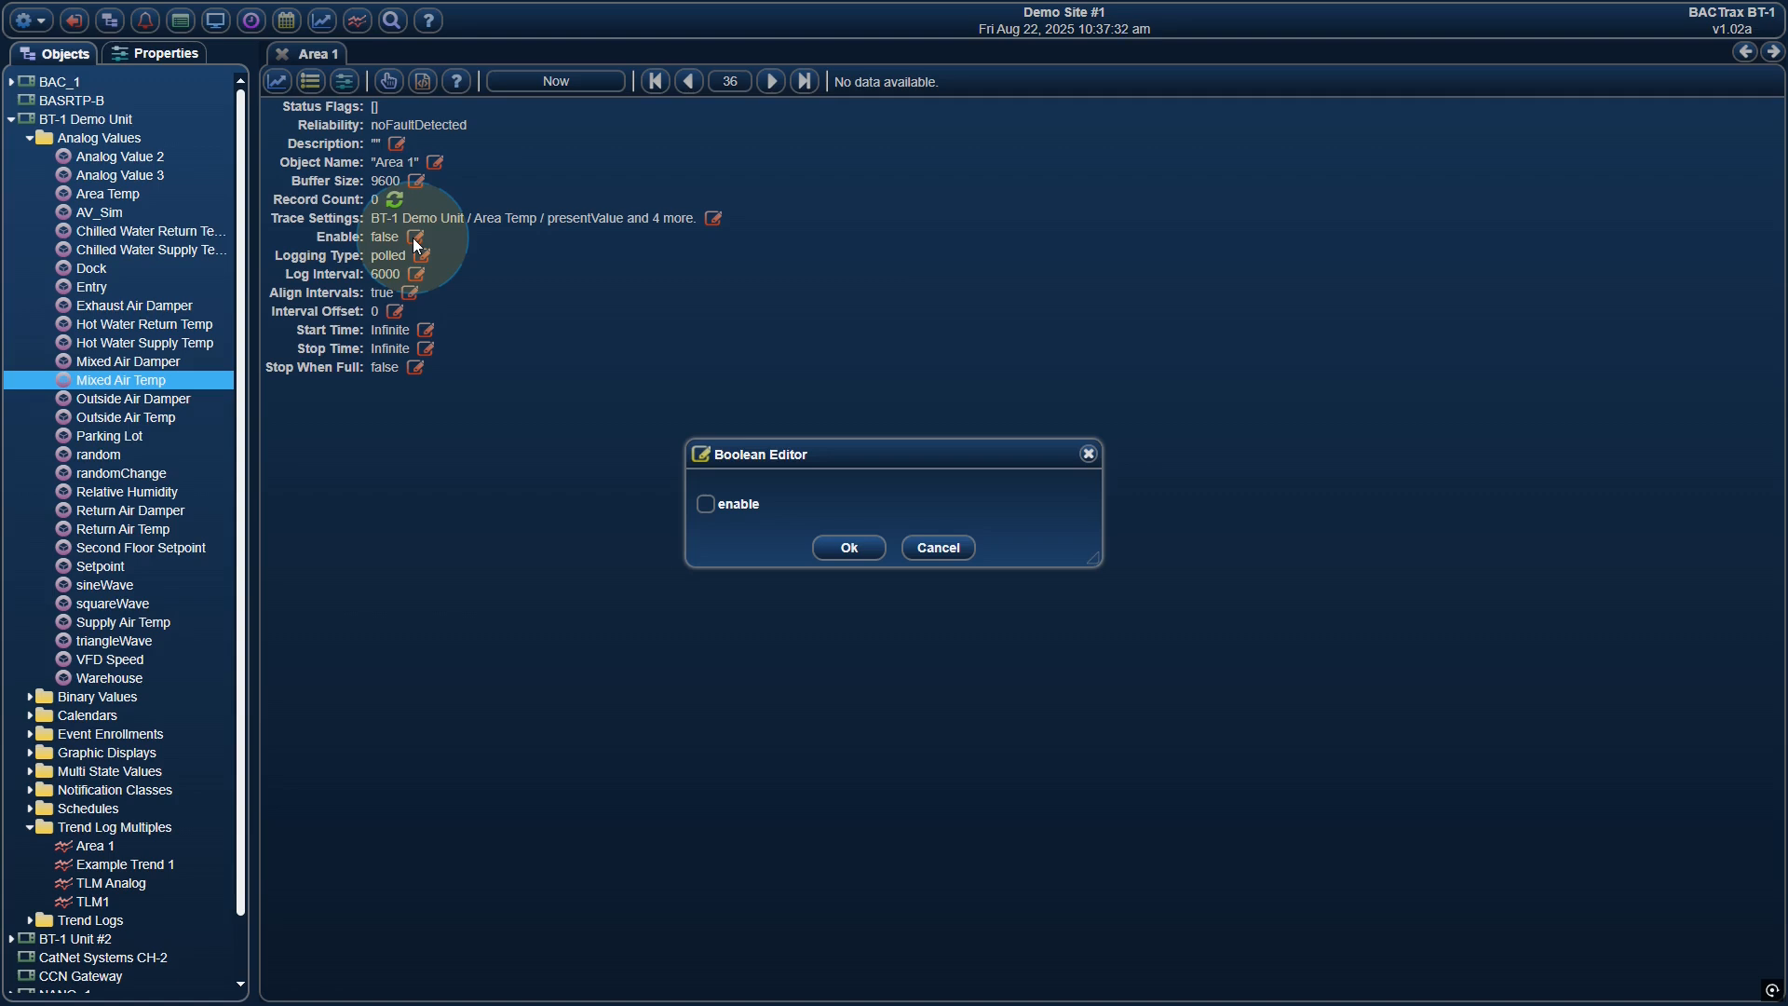
{"action": "left_click", "coordinate": [738, 505]}
{"action": "left_click", "coordinate": [849, 551]}
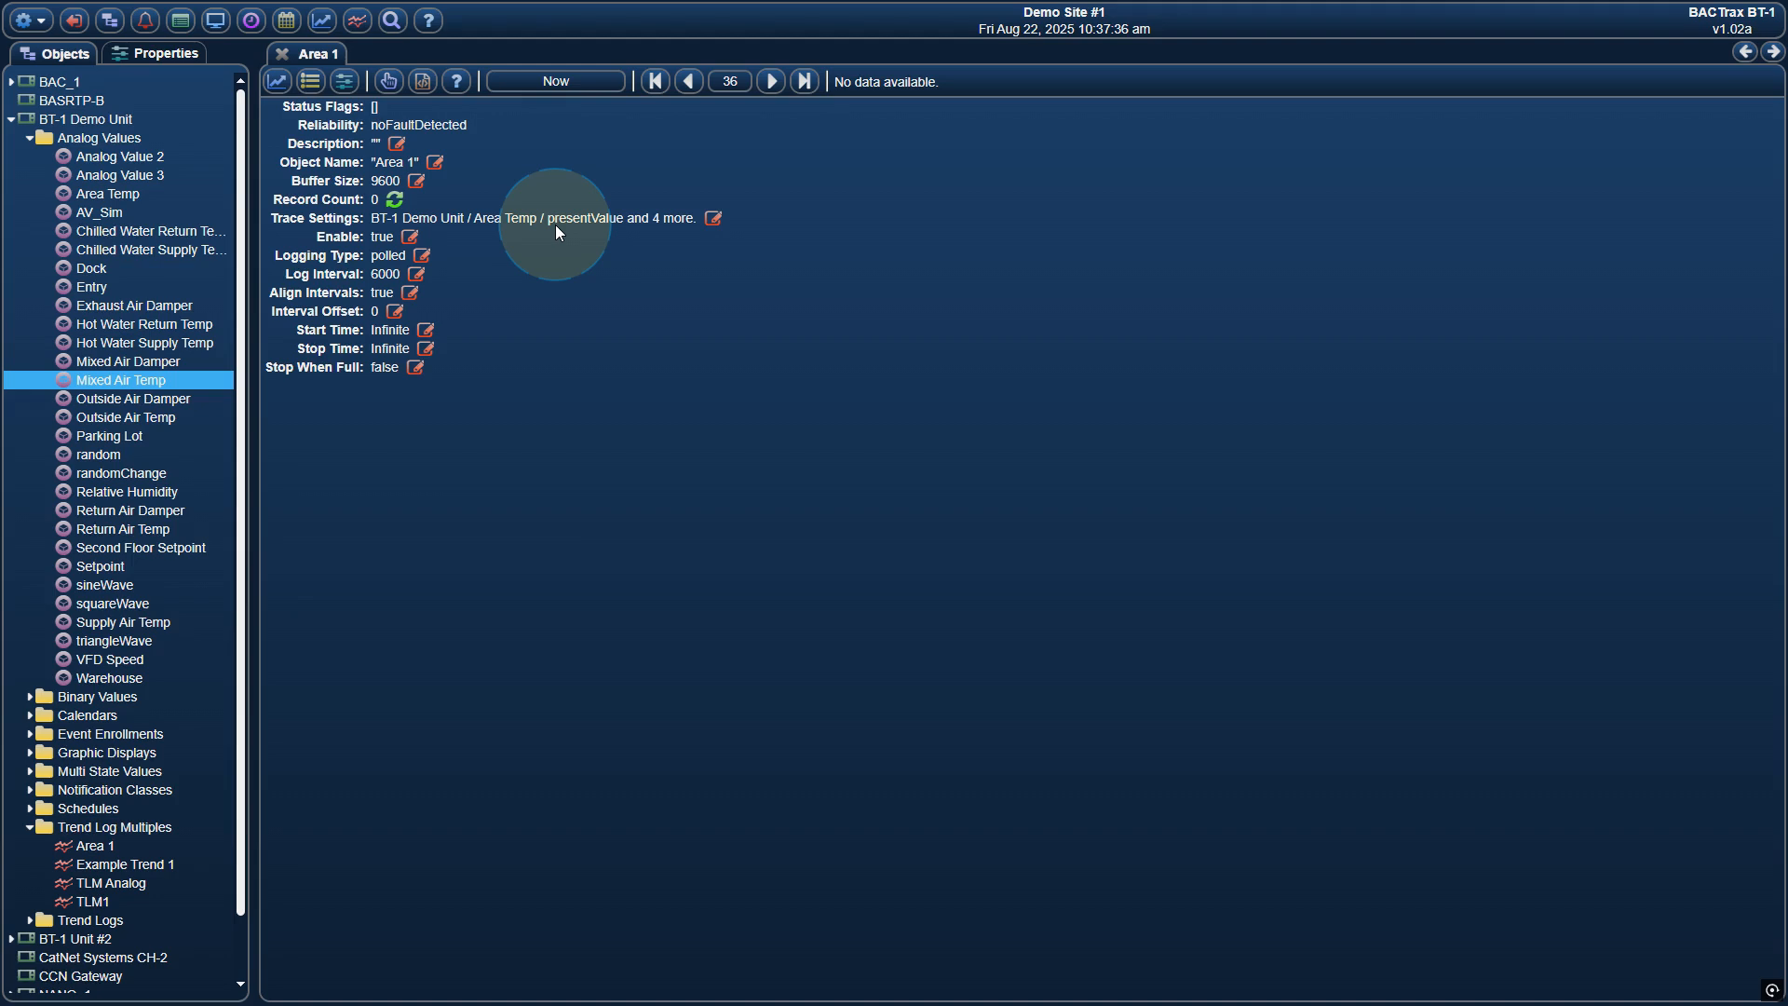
Step: Review Area 1's status, reliability, description and buffer size properties, and refresh its record count
{"action": "mouse_move", "coordinate": [556, 227]}
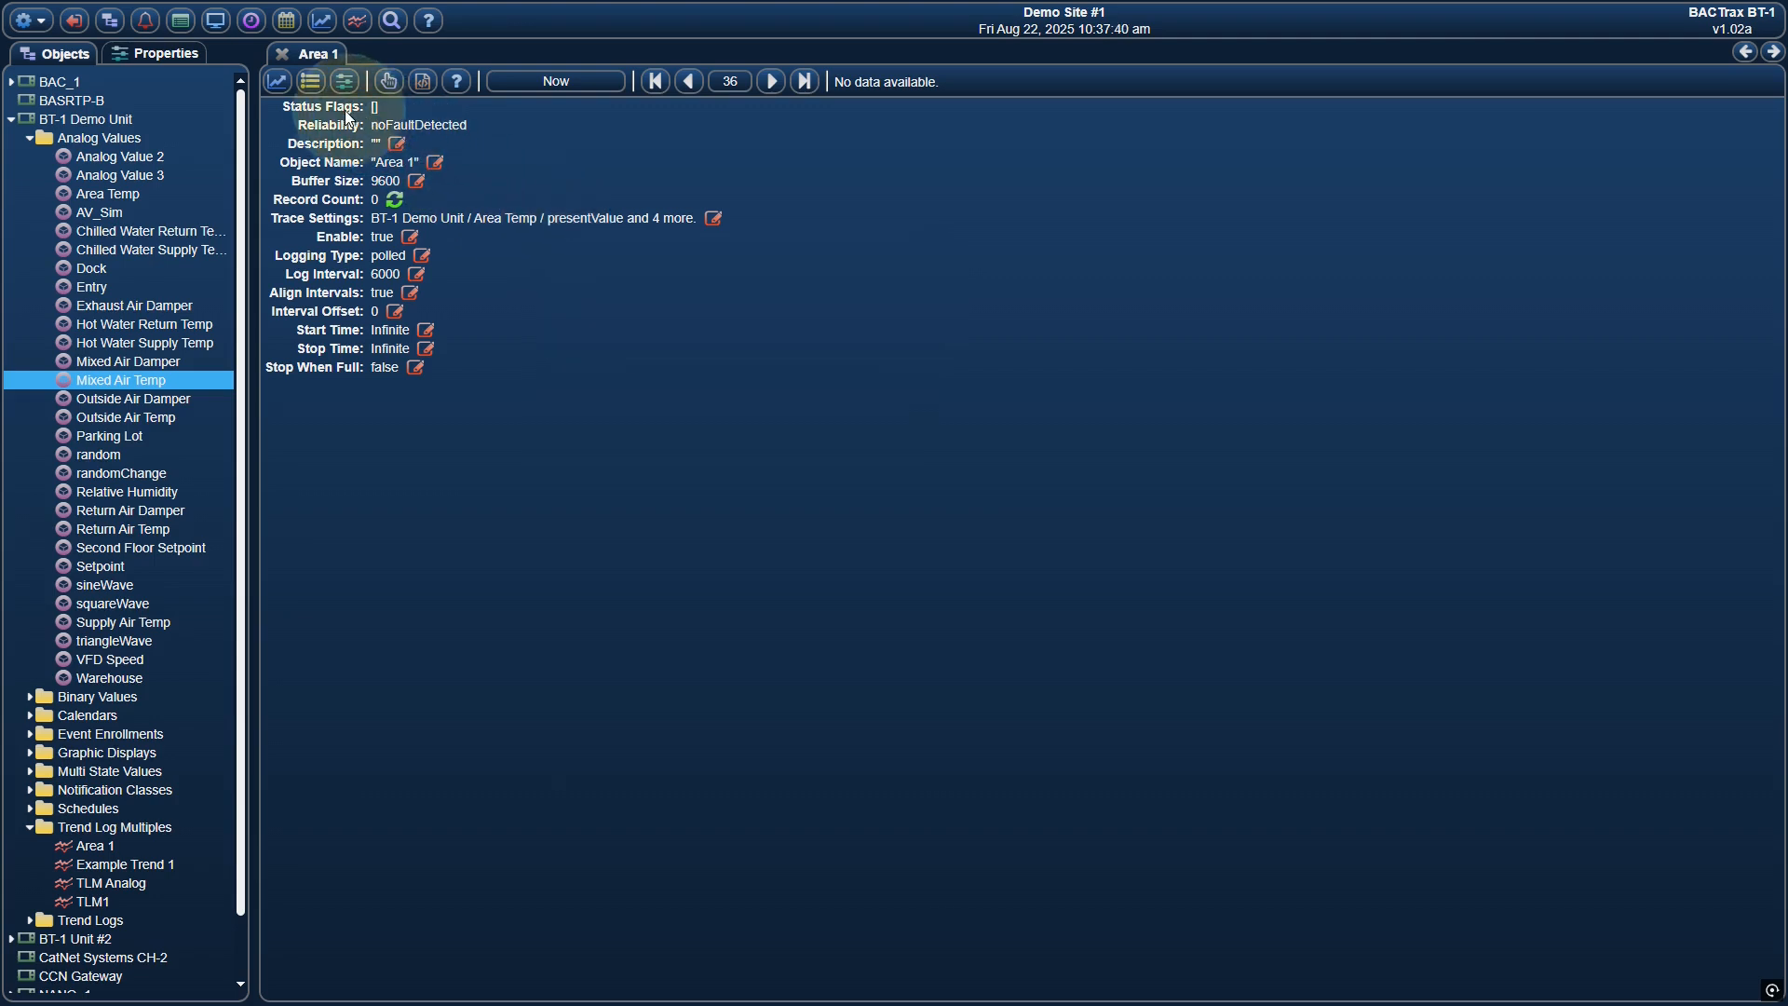
{"action": "mouse_move", "coordinate": [345, 113]}
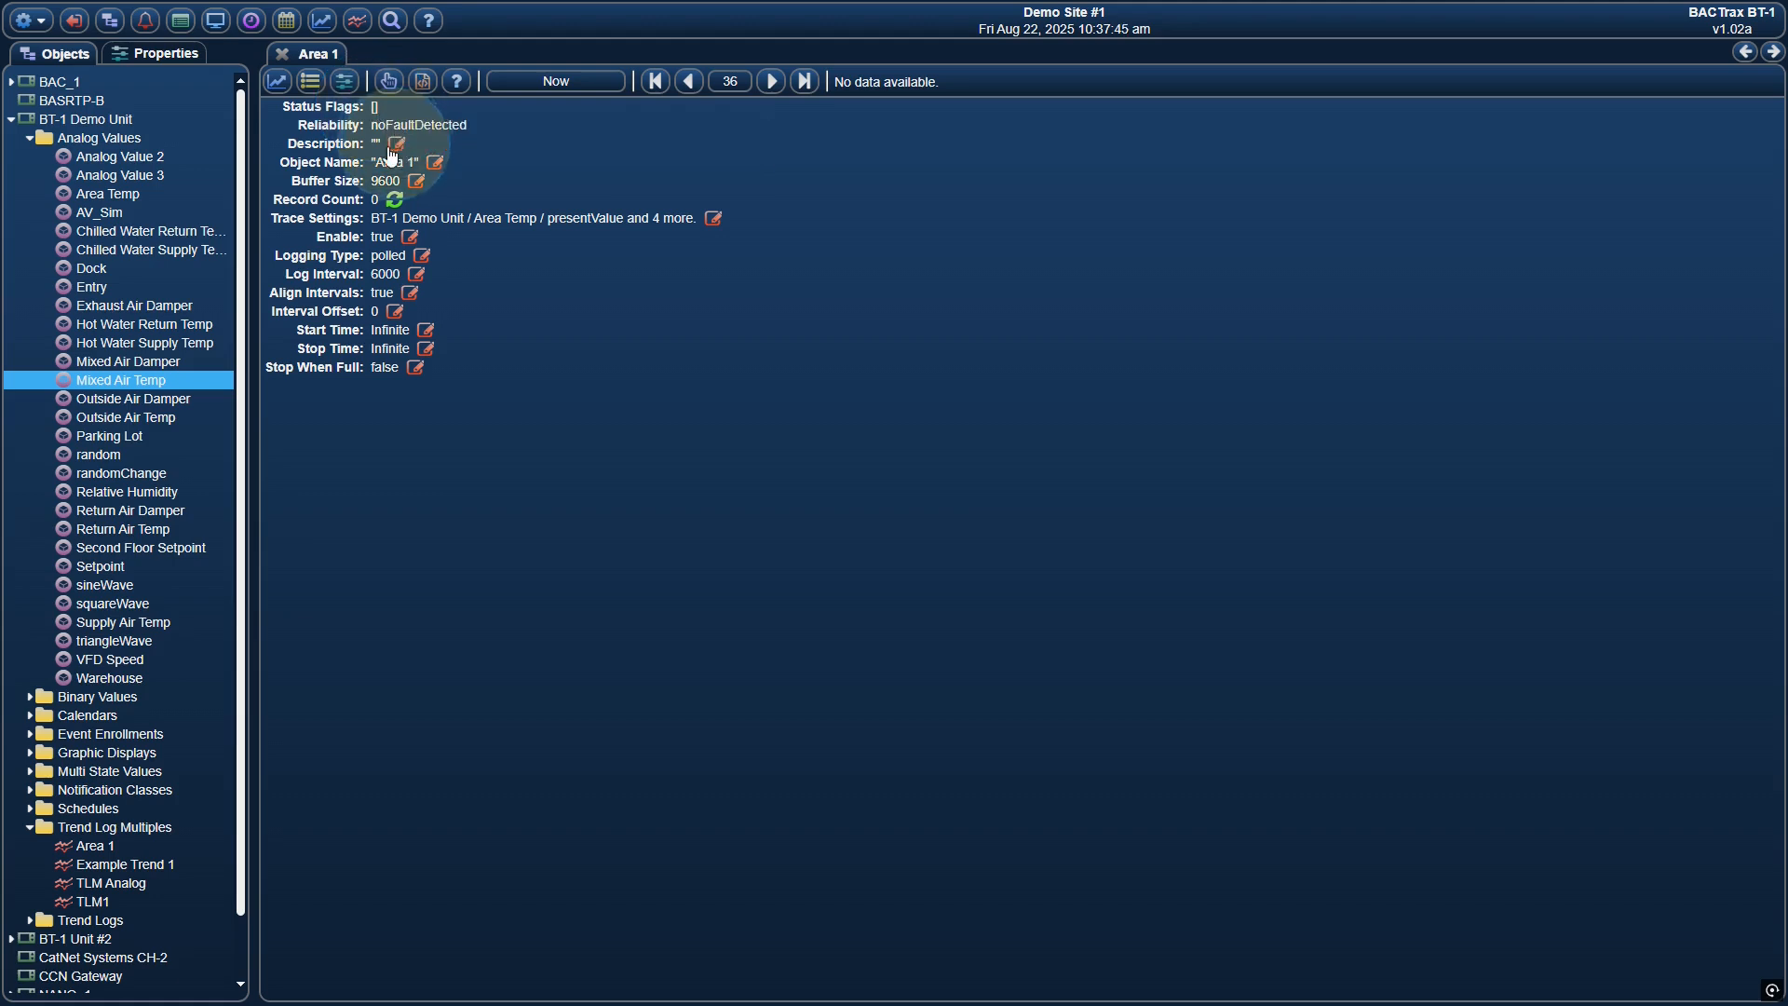
{"action": "mouse_move", "coordinate": [434, 127]}
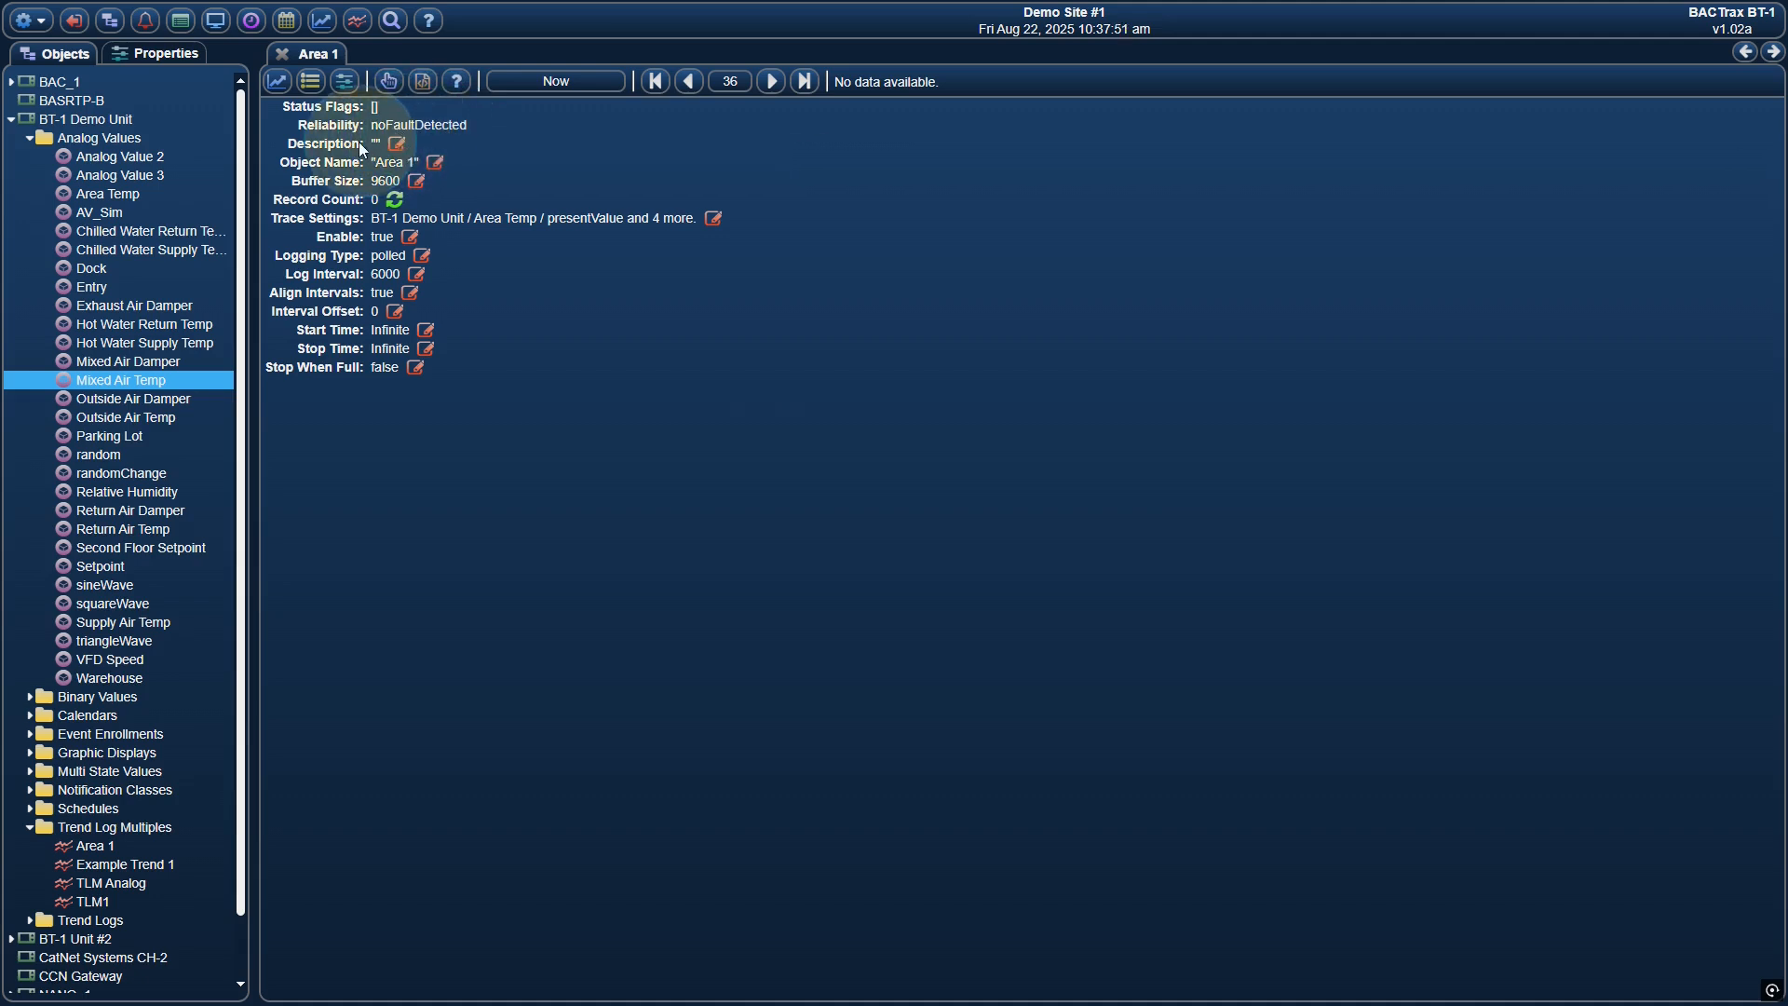
{"action": "mouse_move", "coordinate": [344, 145]}
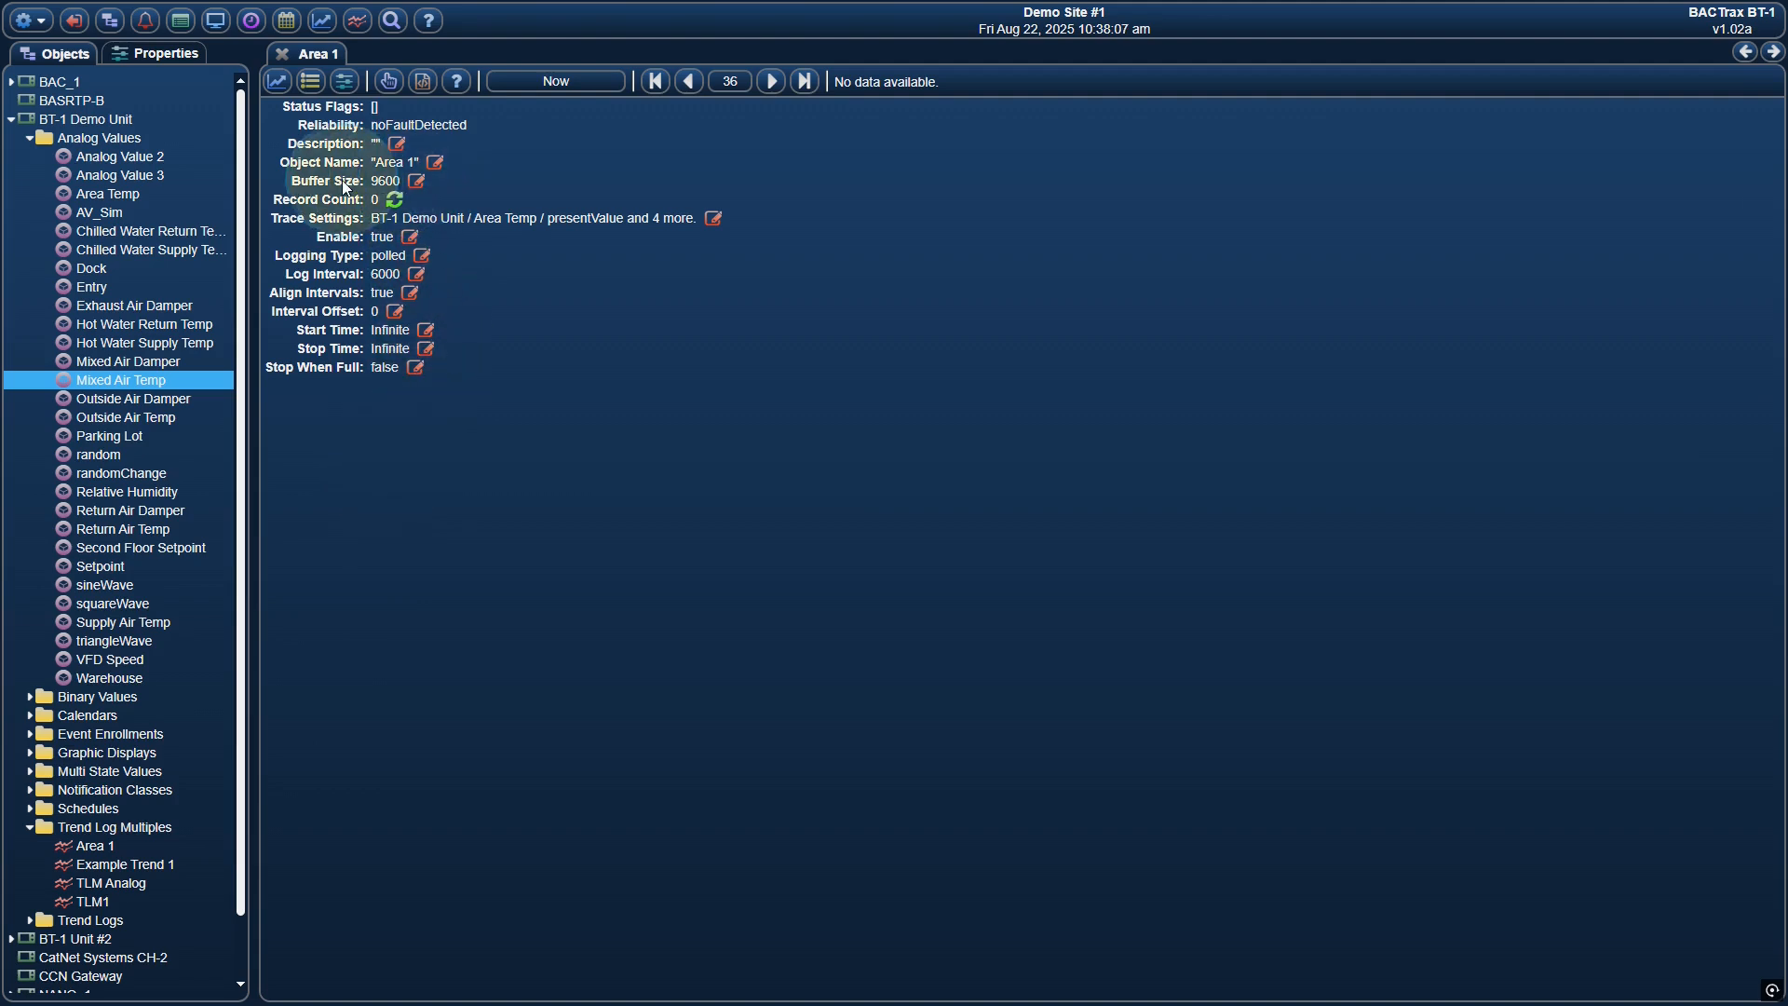
{"action": "mouse_move", "coordinate": [341, 187]}
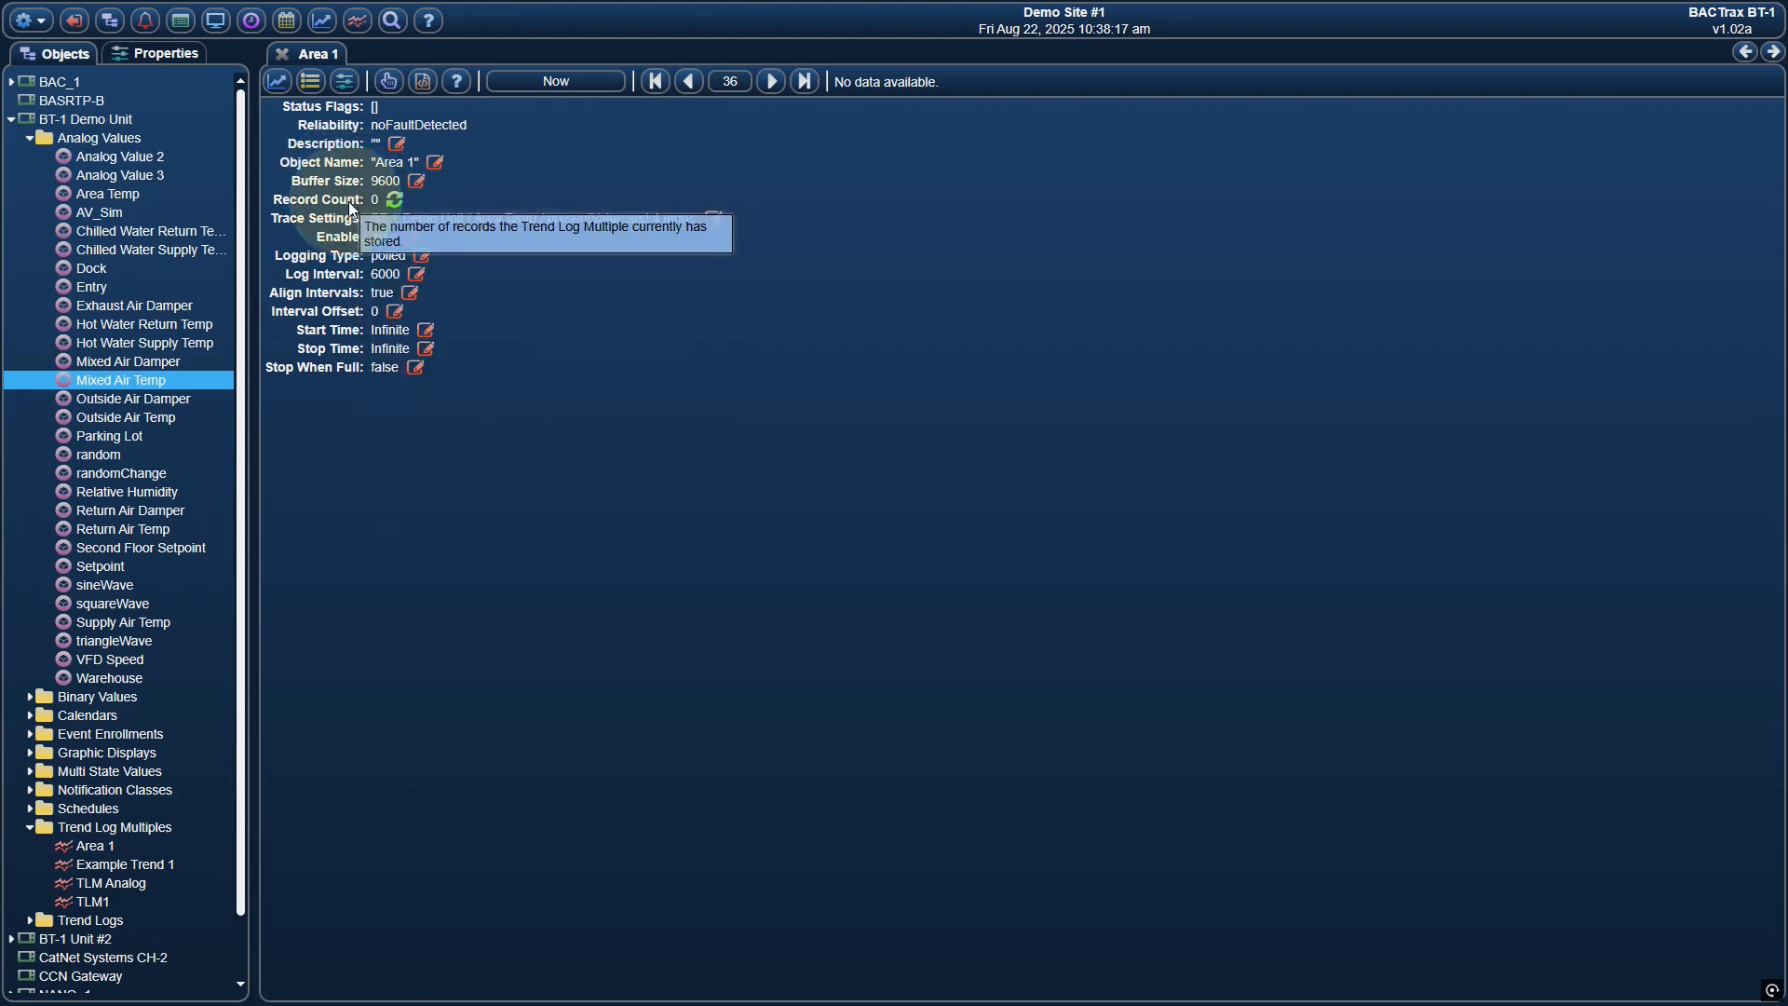
{"action": "left_click", "coordinate": [393, 203]}
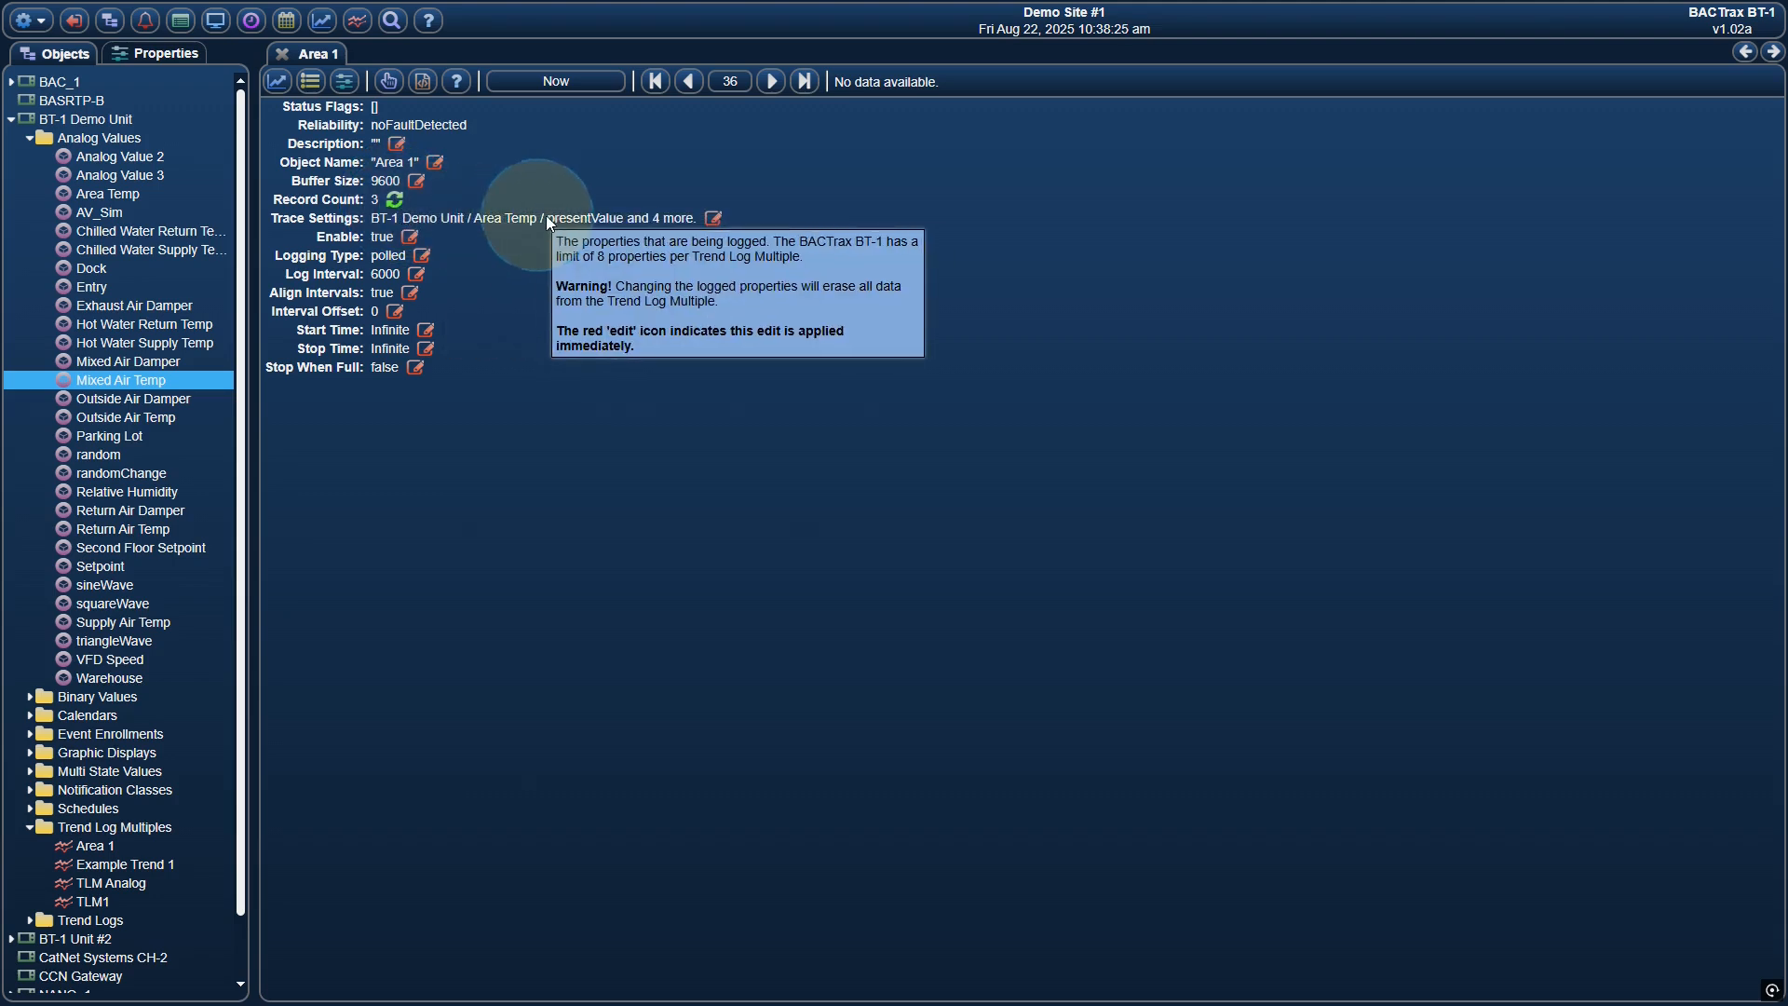
Step: Examine the trace style, graph scale and color options of Area 1's Return Air Temp trace, and exit the trace settings without saving
{"action": "left_click", "coordinate": [713, 218]}
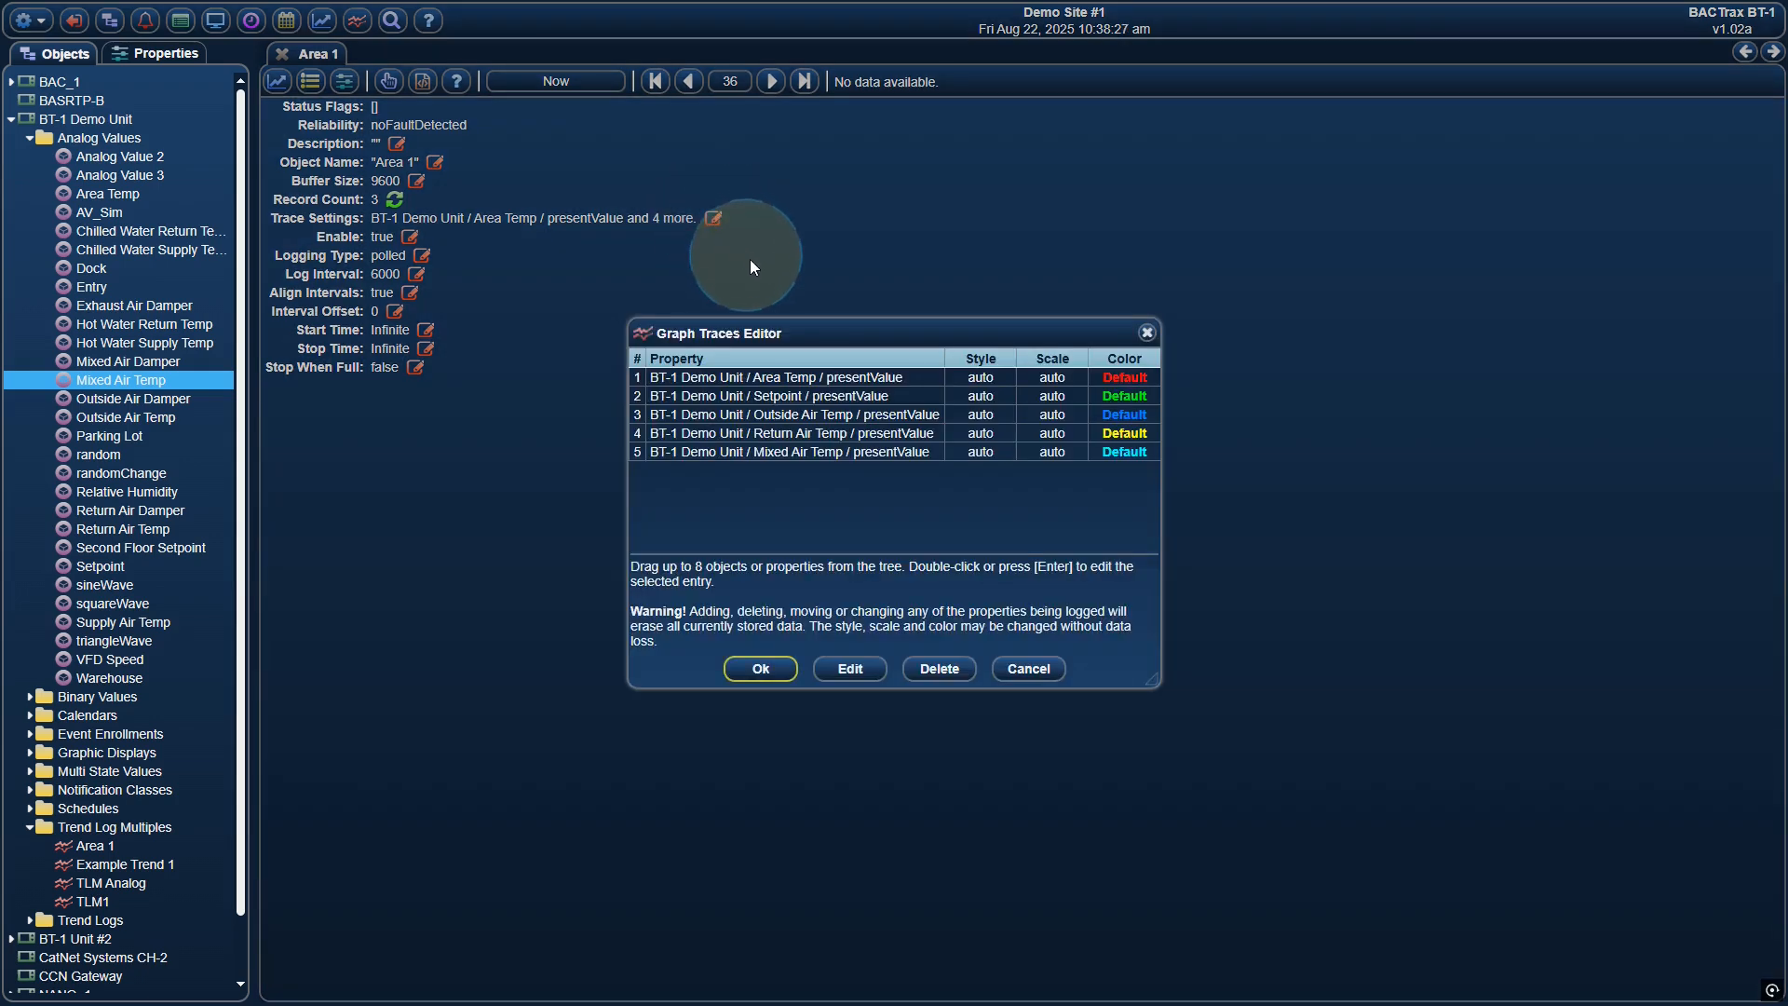
{"action": "left_click", "coordinate": [799, 419]}
{"action": "left_click", "coordinate": [825, 432]}
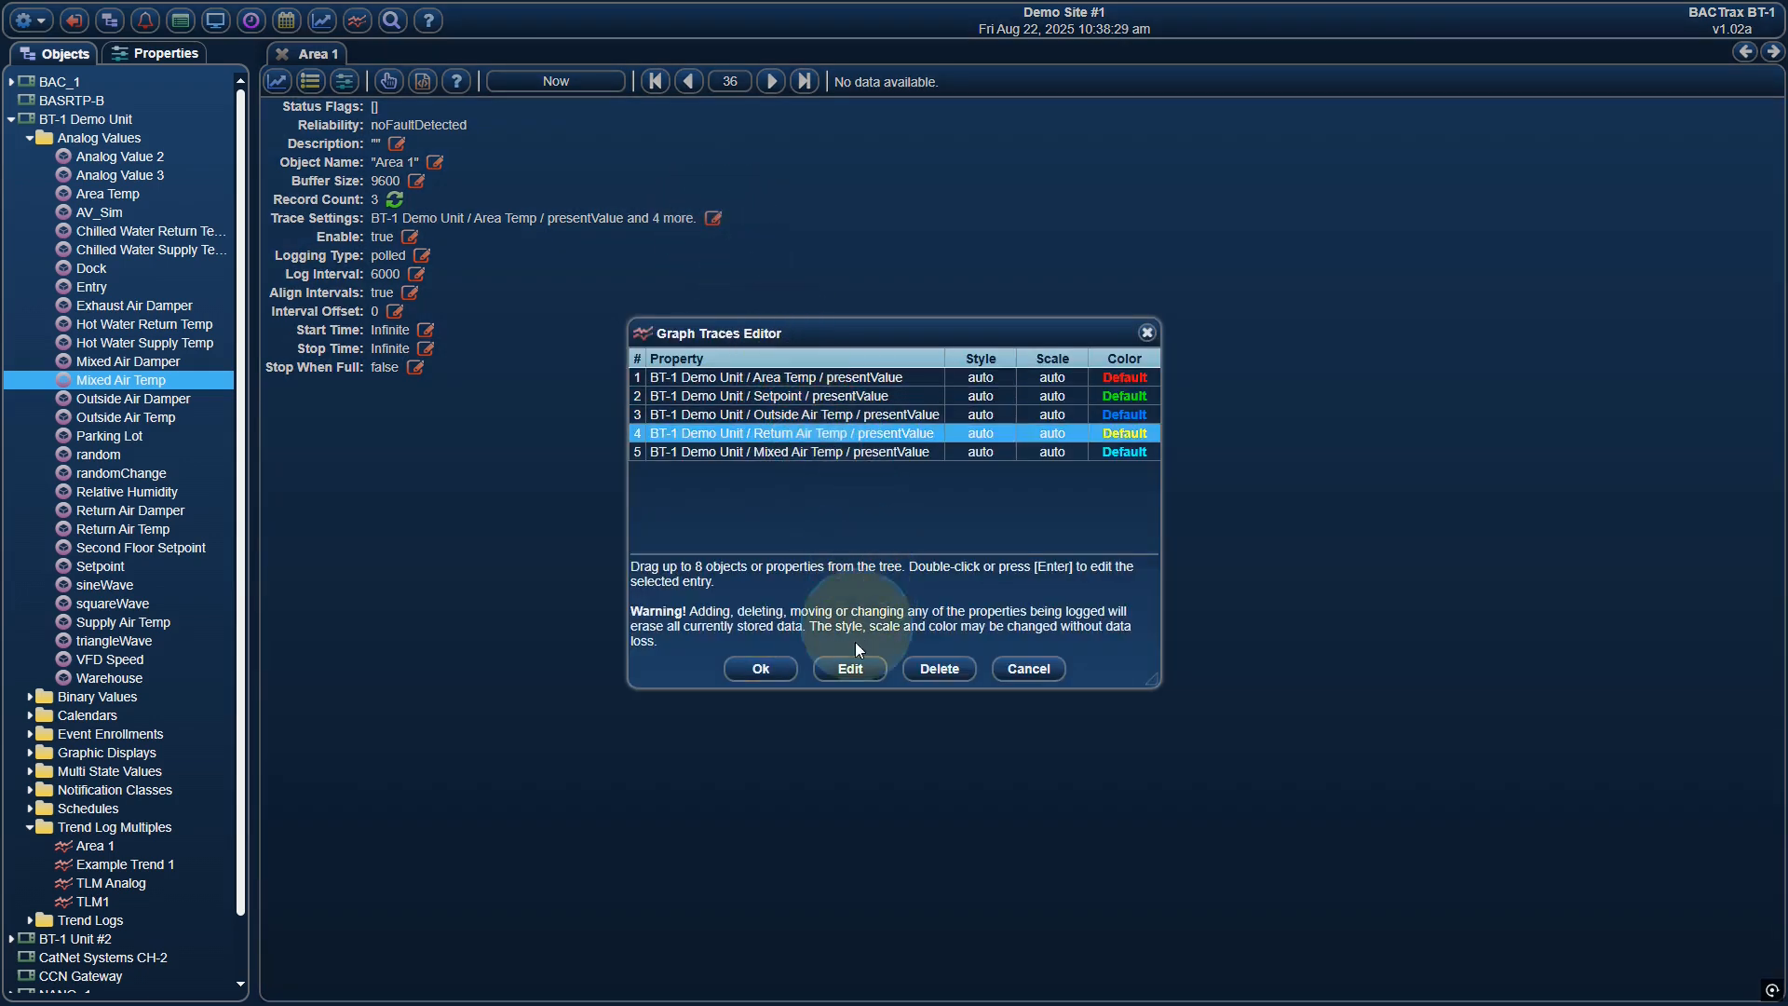
{"action": "left_click", "coordinate": [851, 668]}
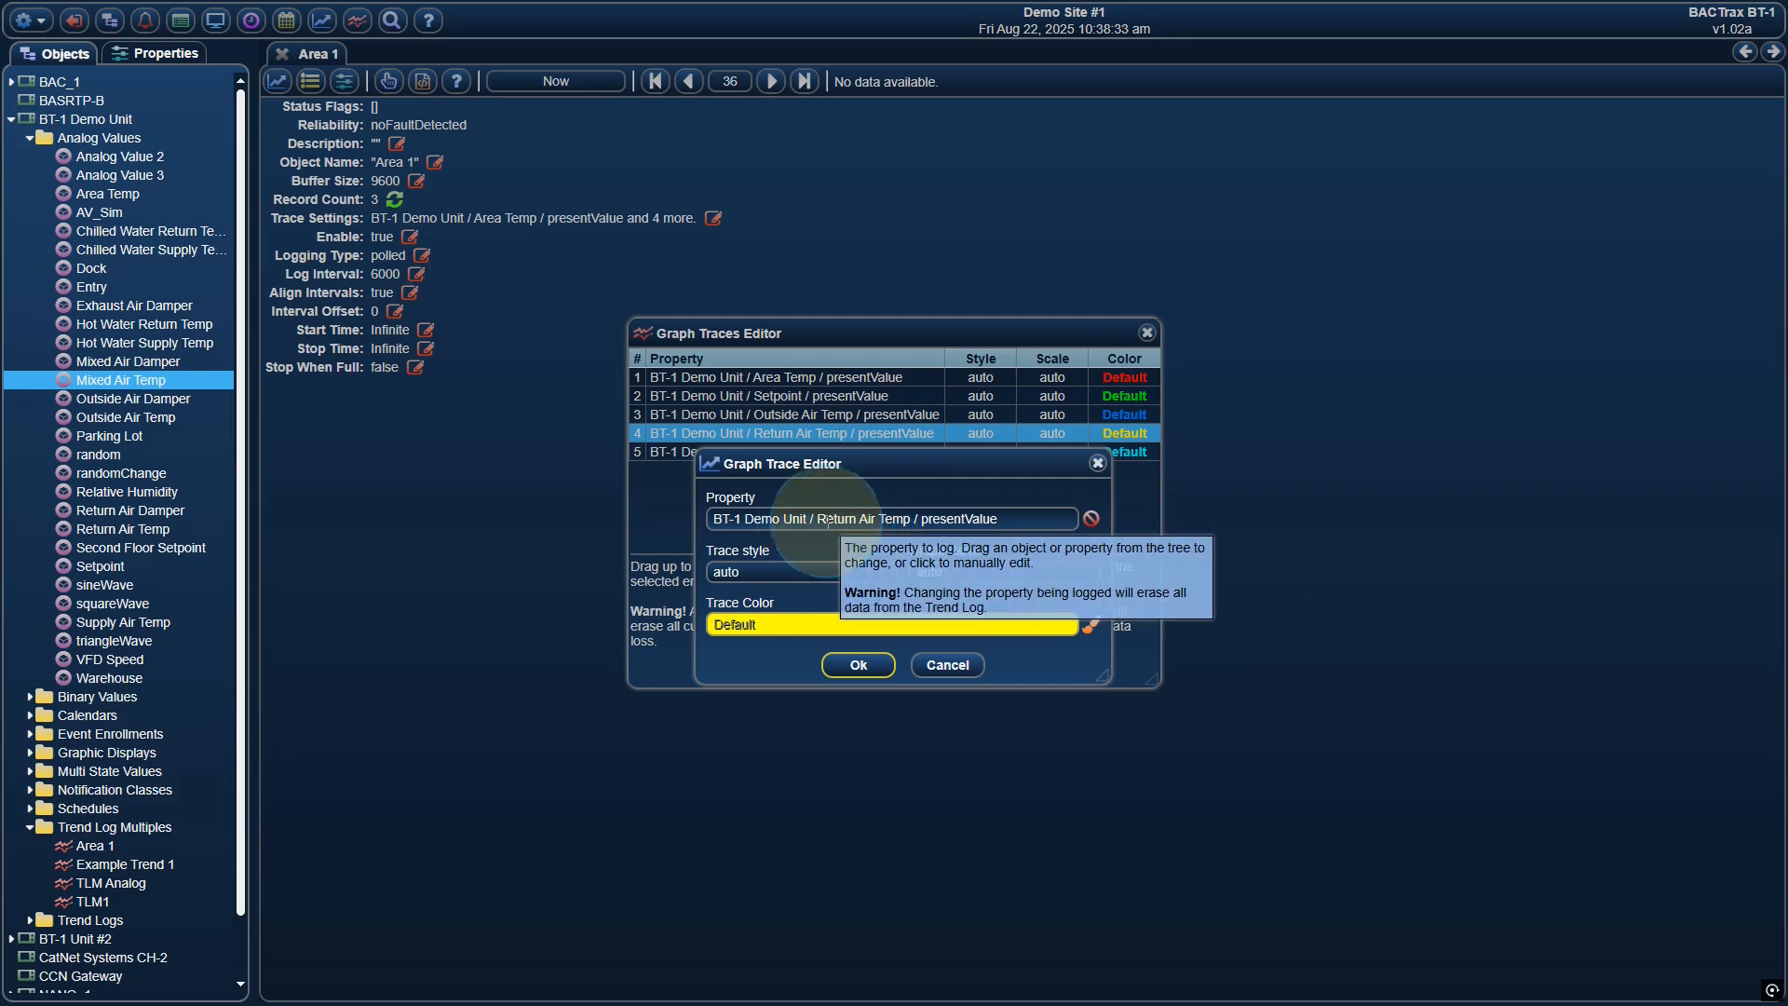
{"action": "left_click", "coordinate": [794, 564]}
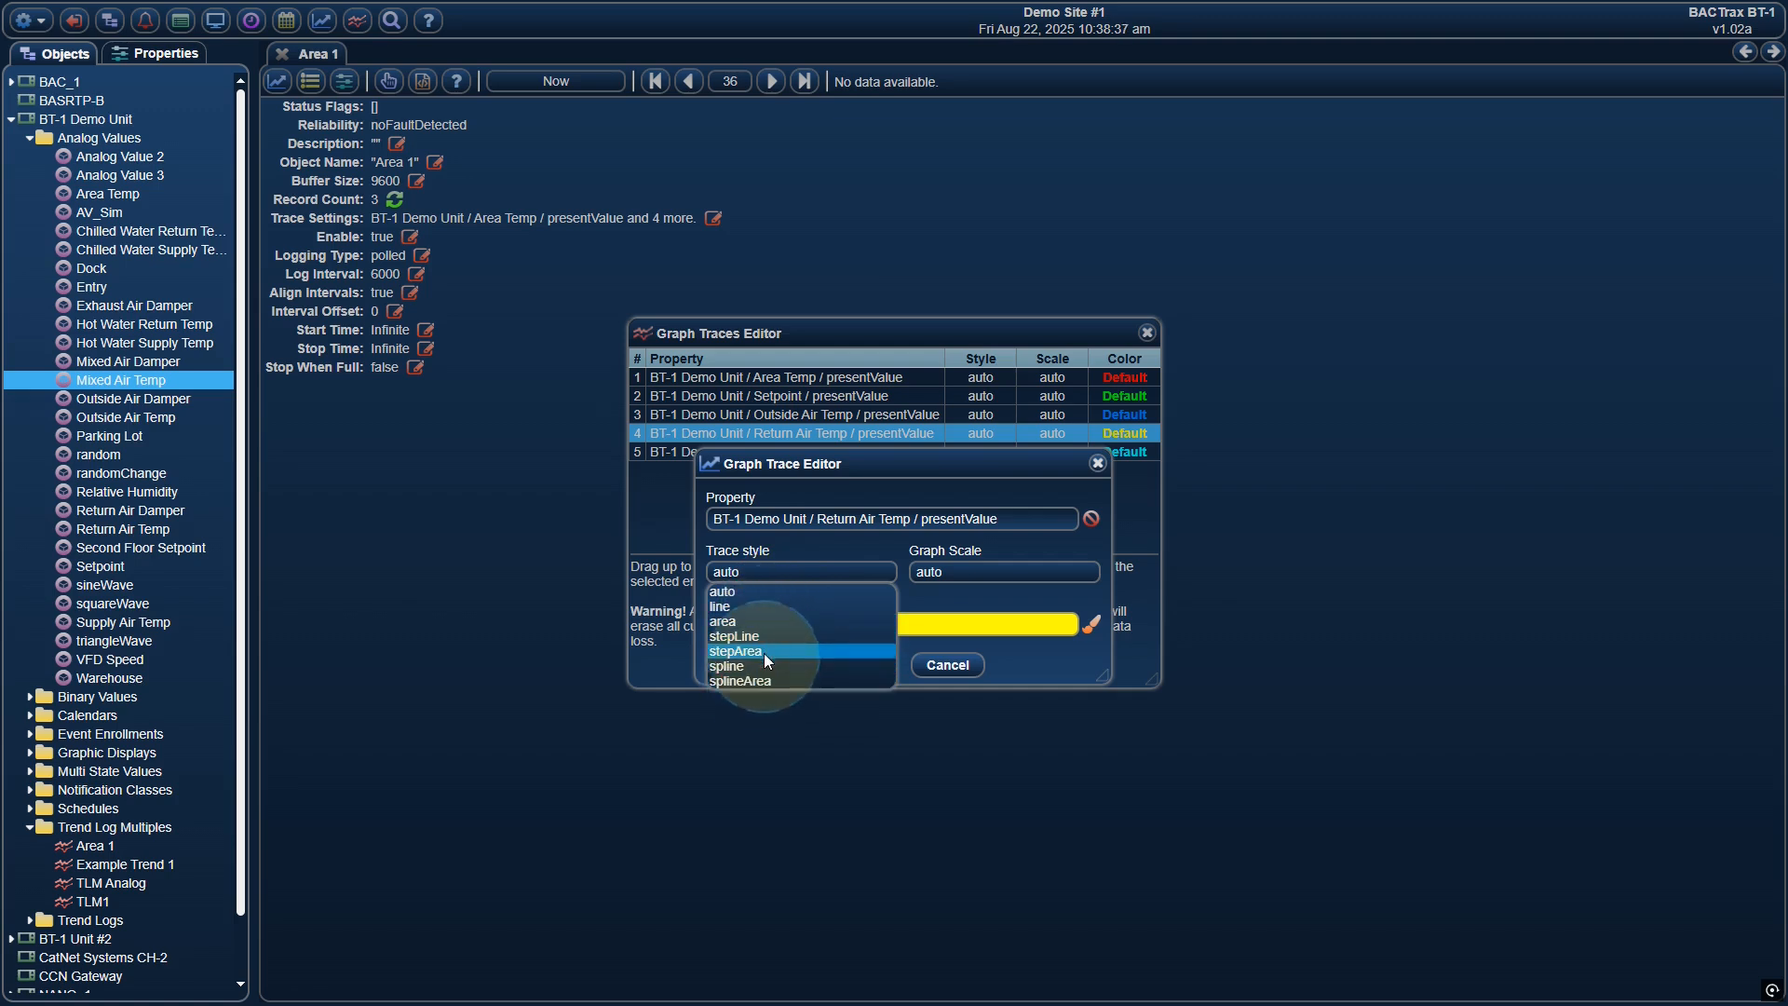
{"action": "left_click", "coordinate": [948, 549]}
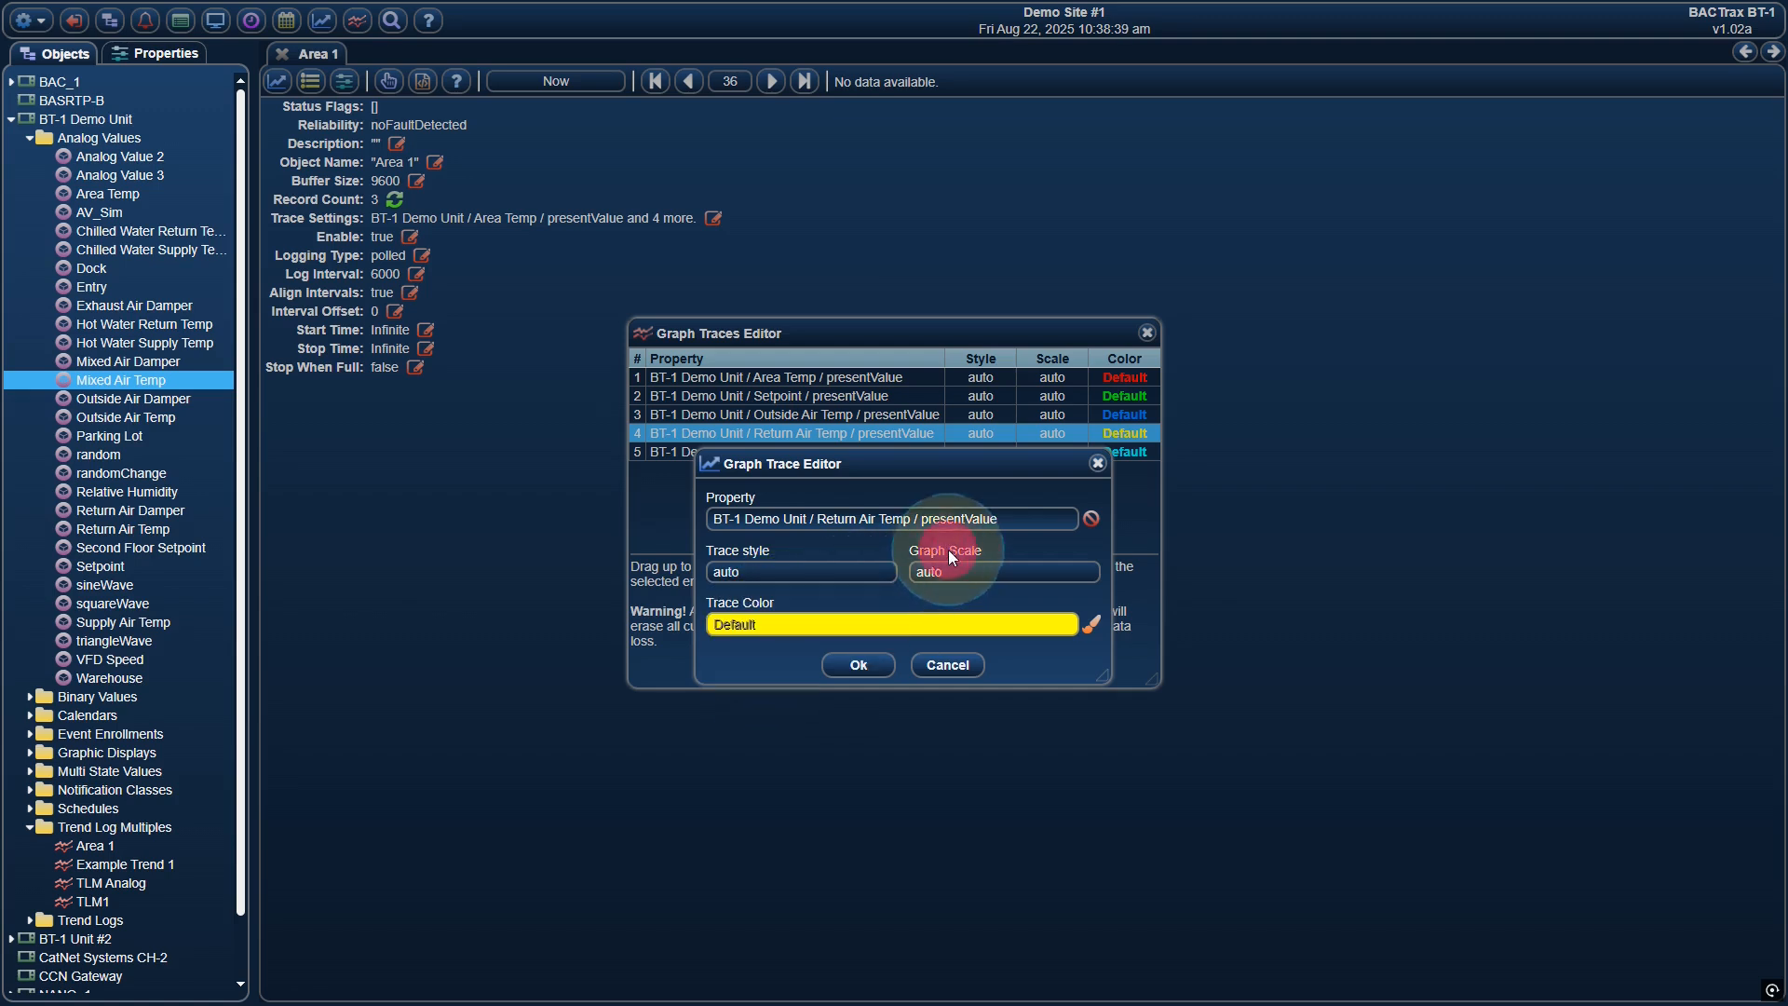
{"action": "left_click", "coordinate": [943, 570]}
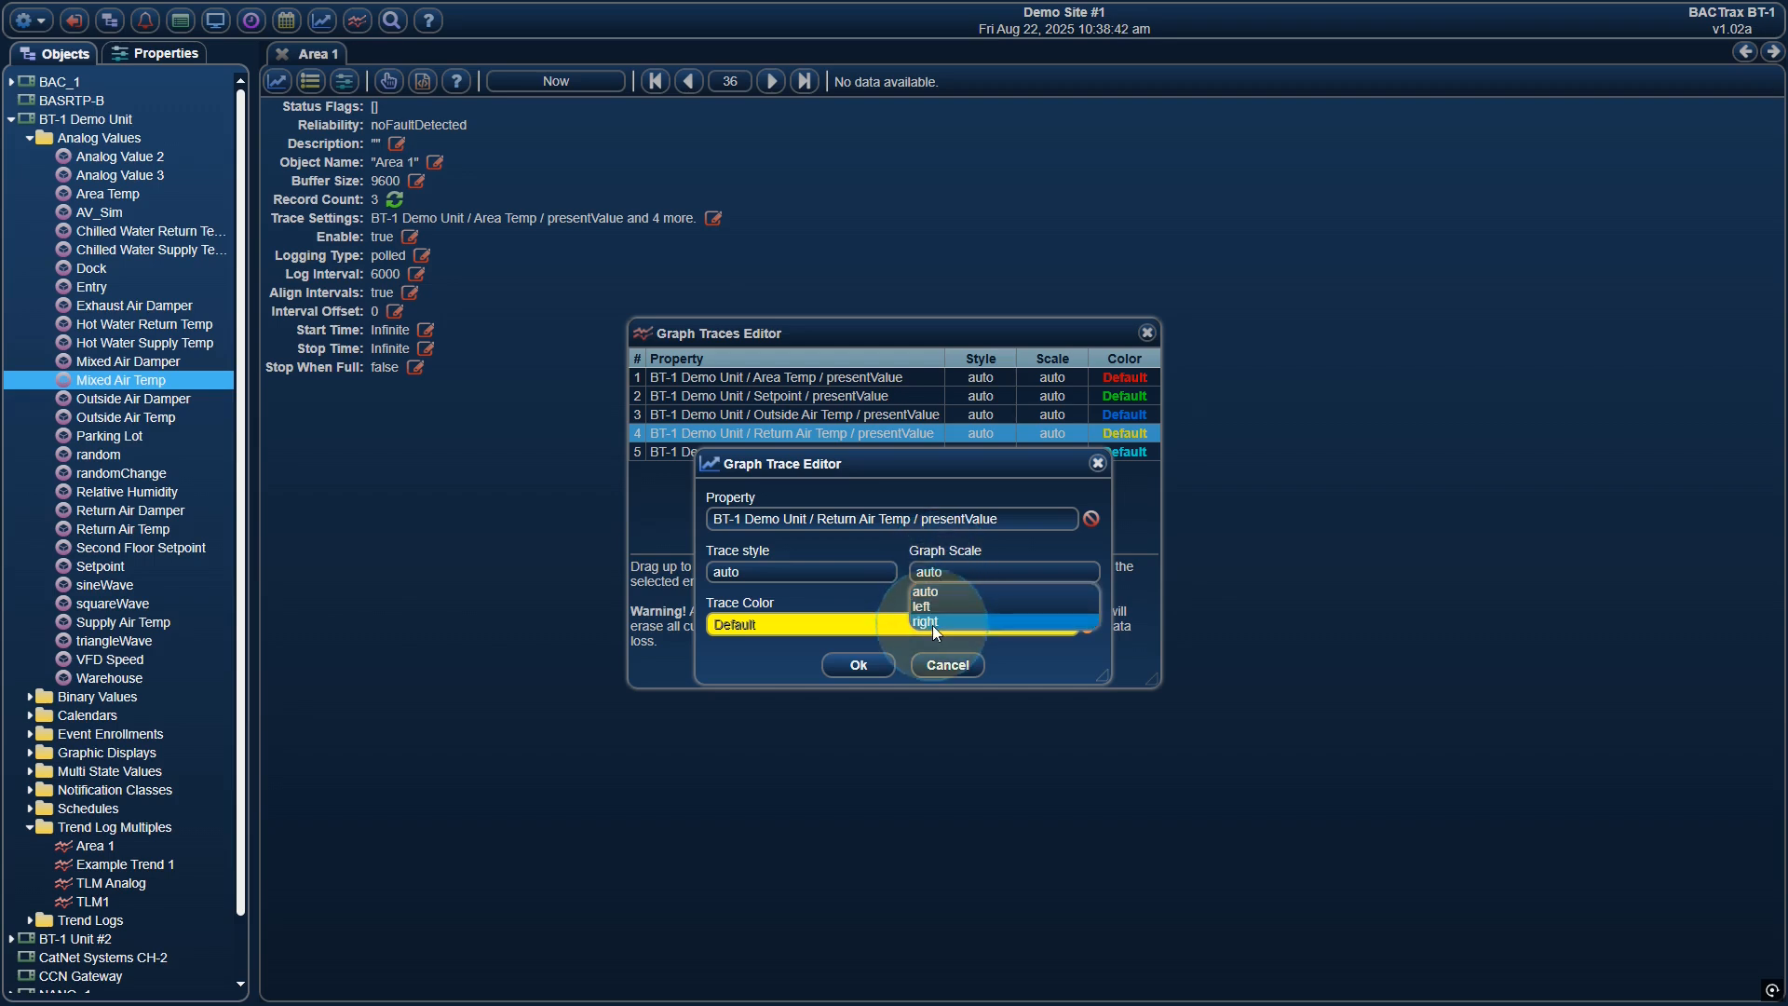
{"action": "left_click", "coordinate": [931, 550]}
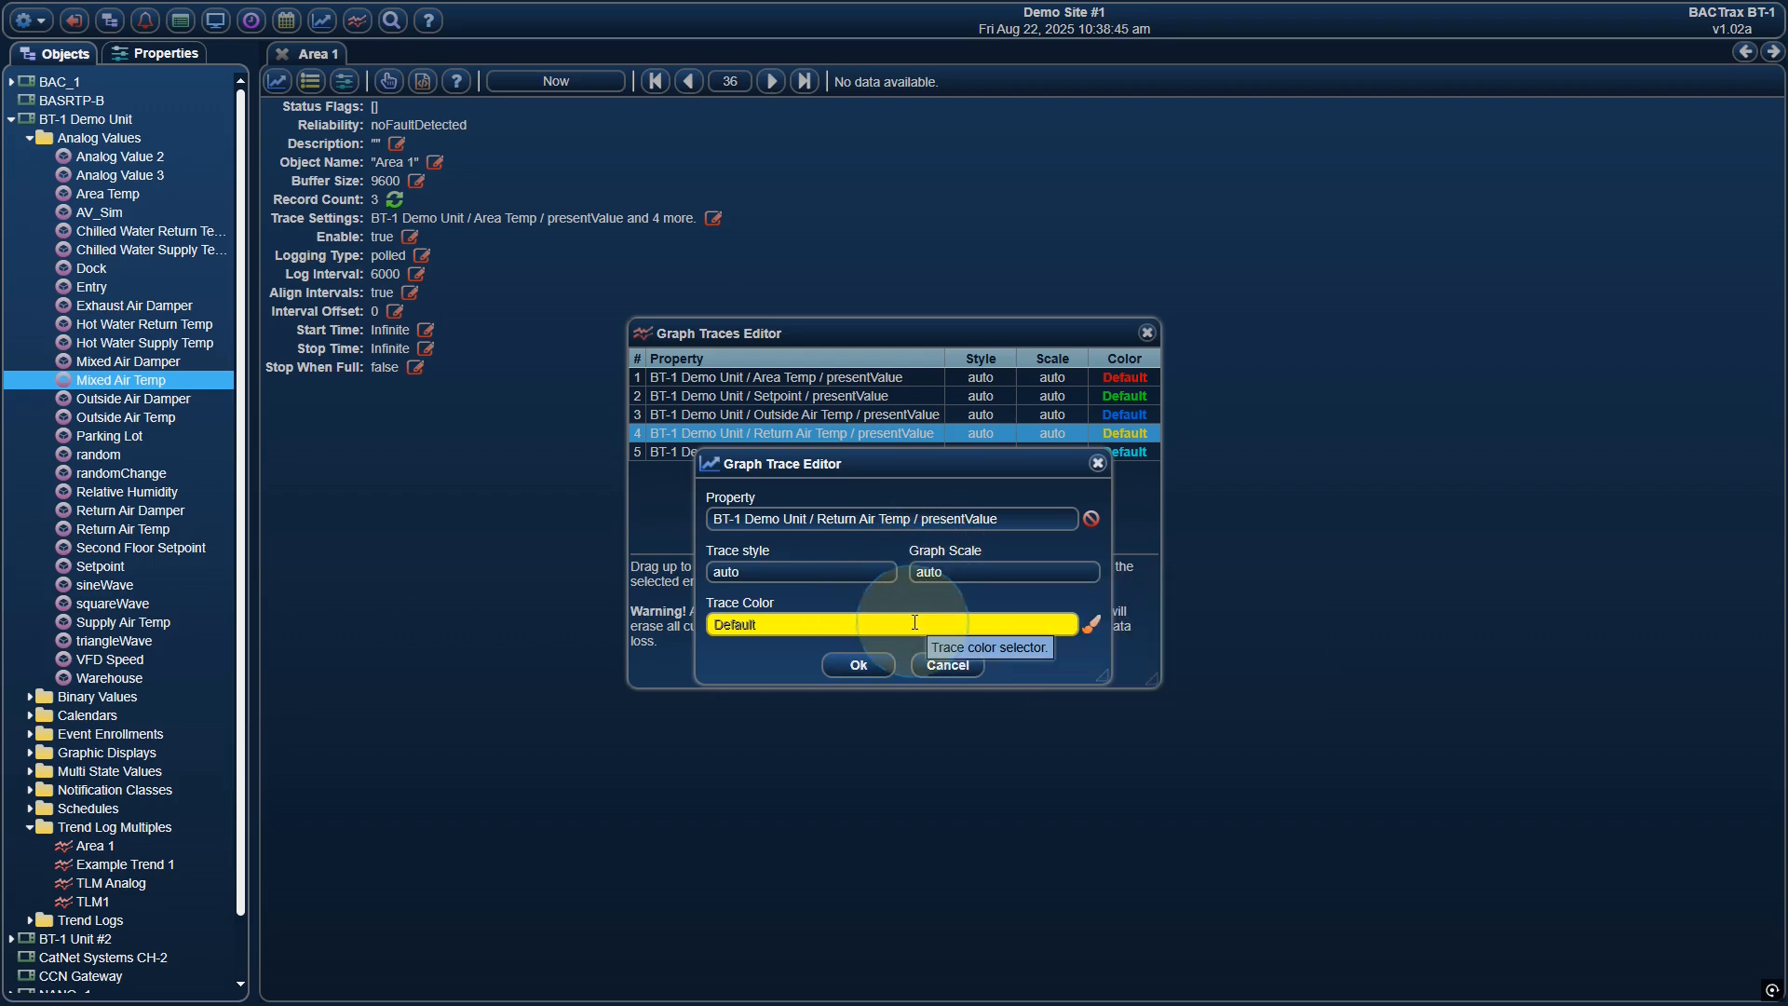
{"action": "left_click", "coordinate": [936, 666]}
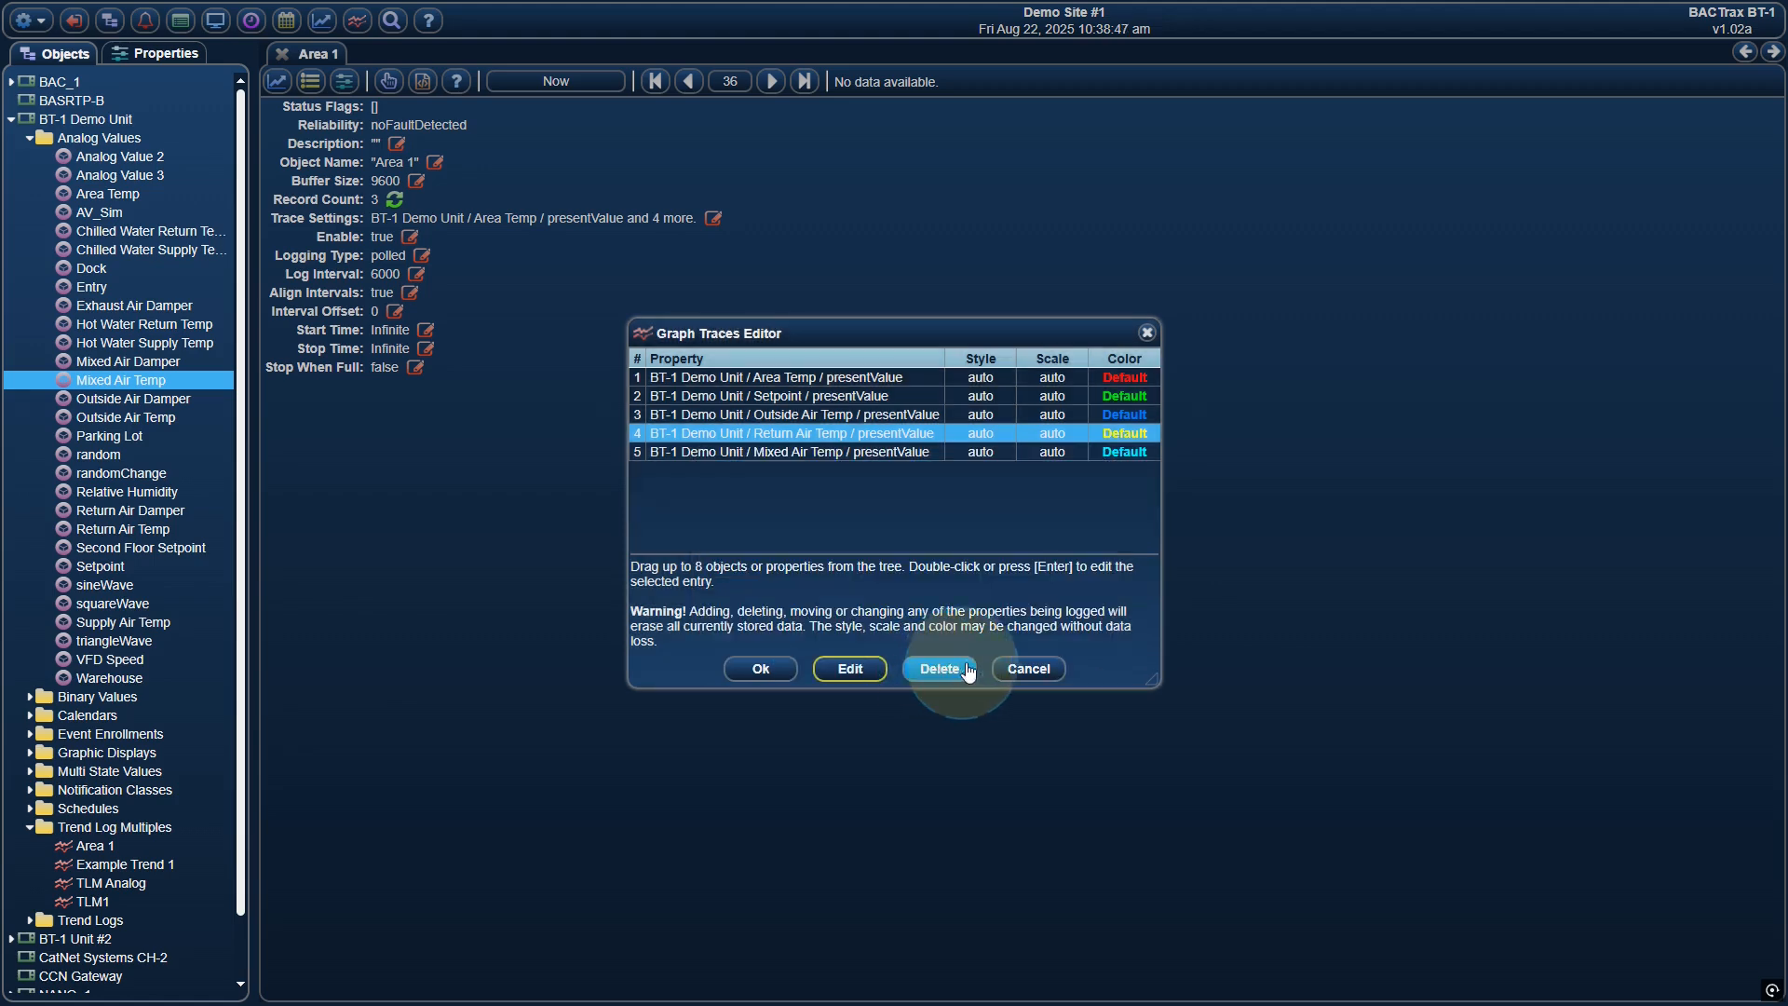
{"action": "left_click", "coordinate": [1025, 667]}
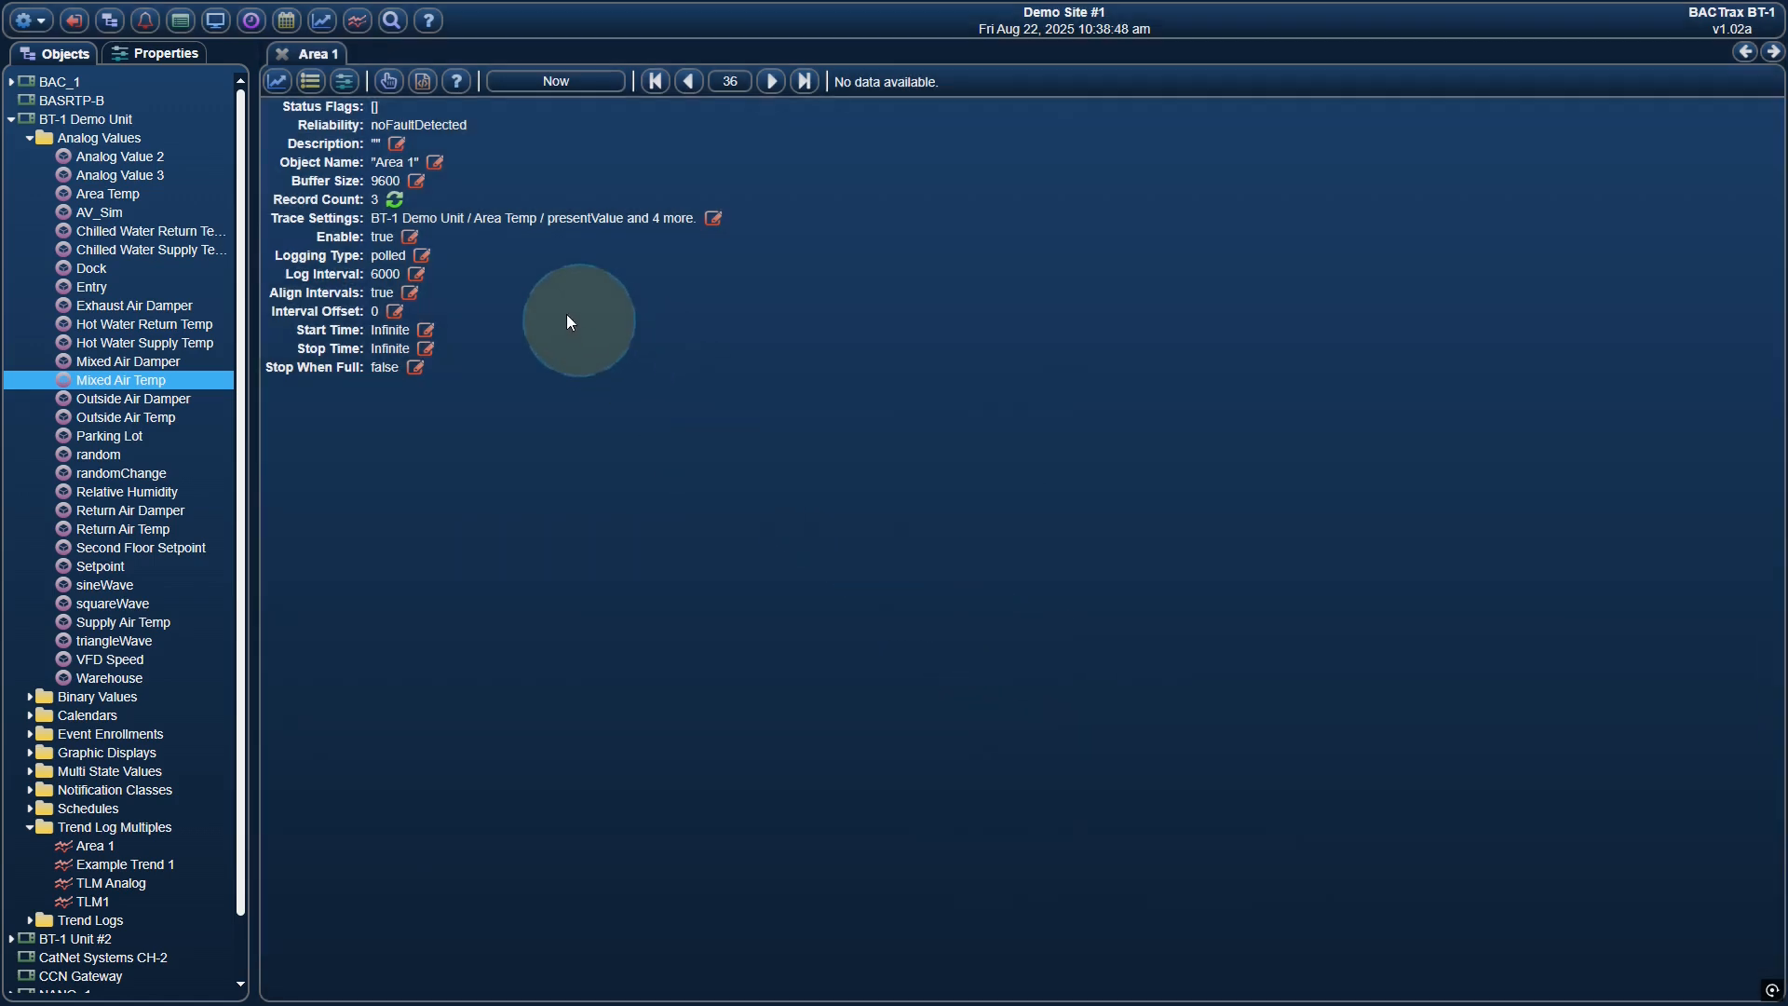
Step: Examine the available logging types for Area 1 and cancel without choosing another one
{"action": "left_click", "coordinate": [422, 254]}
{"action": "left_click", "coordinate": [775, 503]}
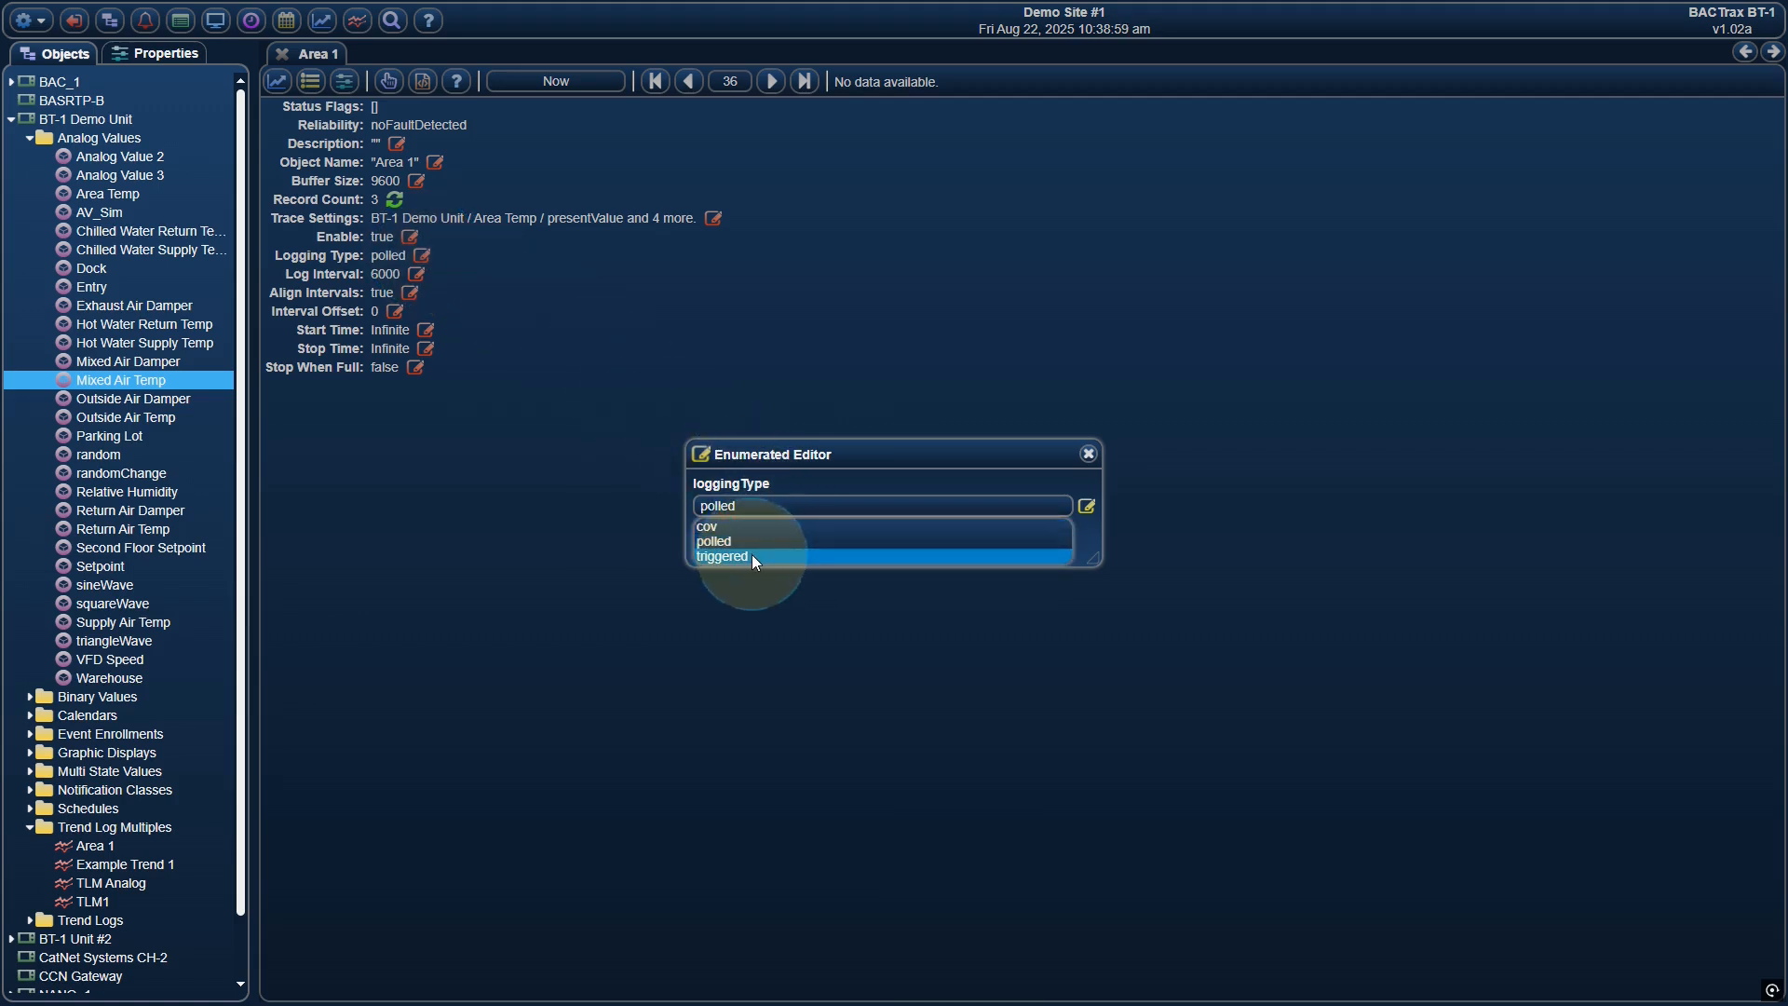
{"action": "left_click", "coordinate": [880, 444]}
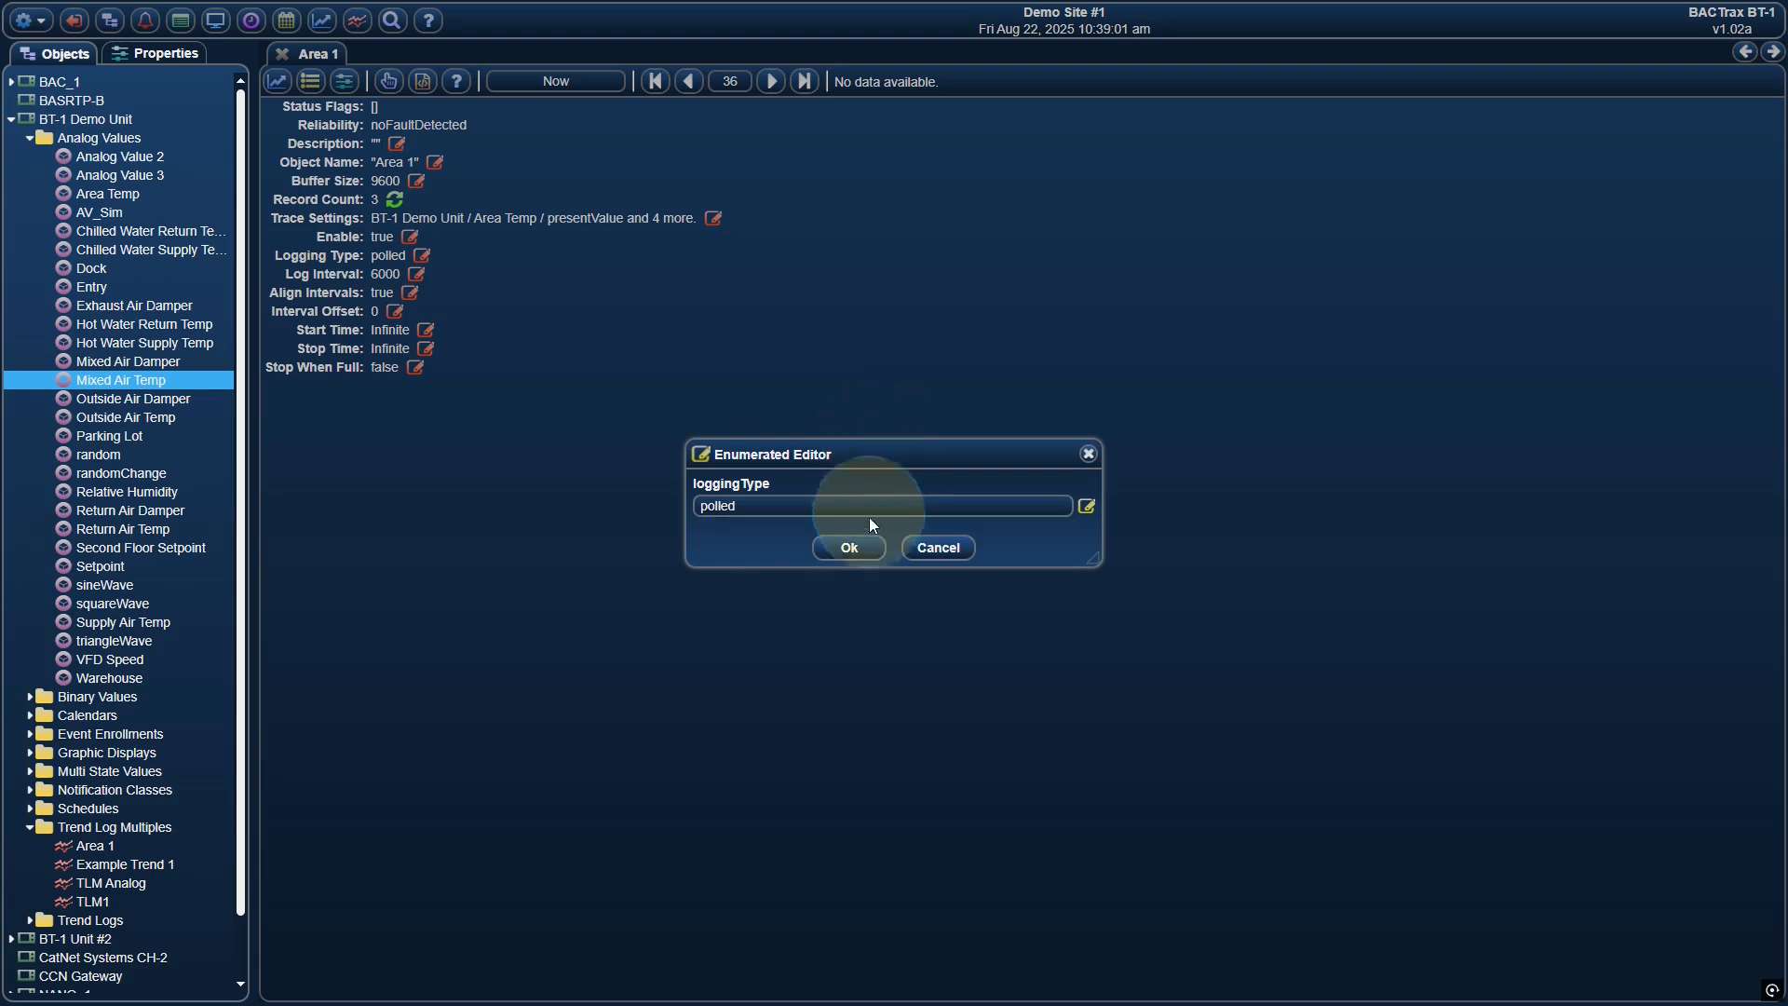
{"action": "left_click", "coordinate": [919, 548]}
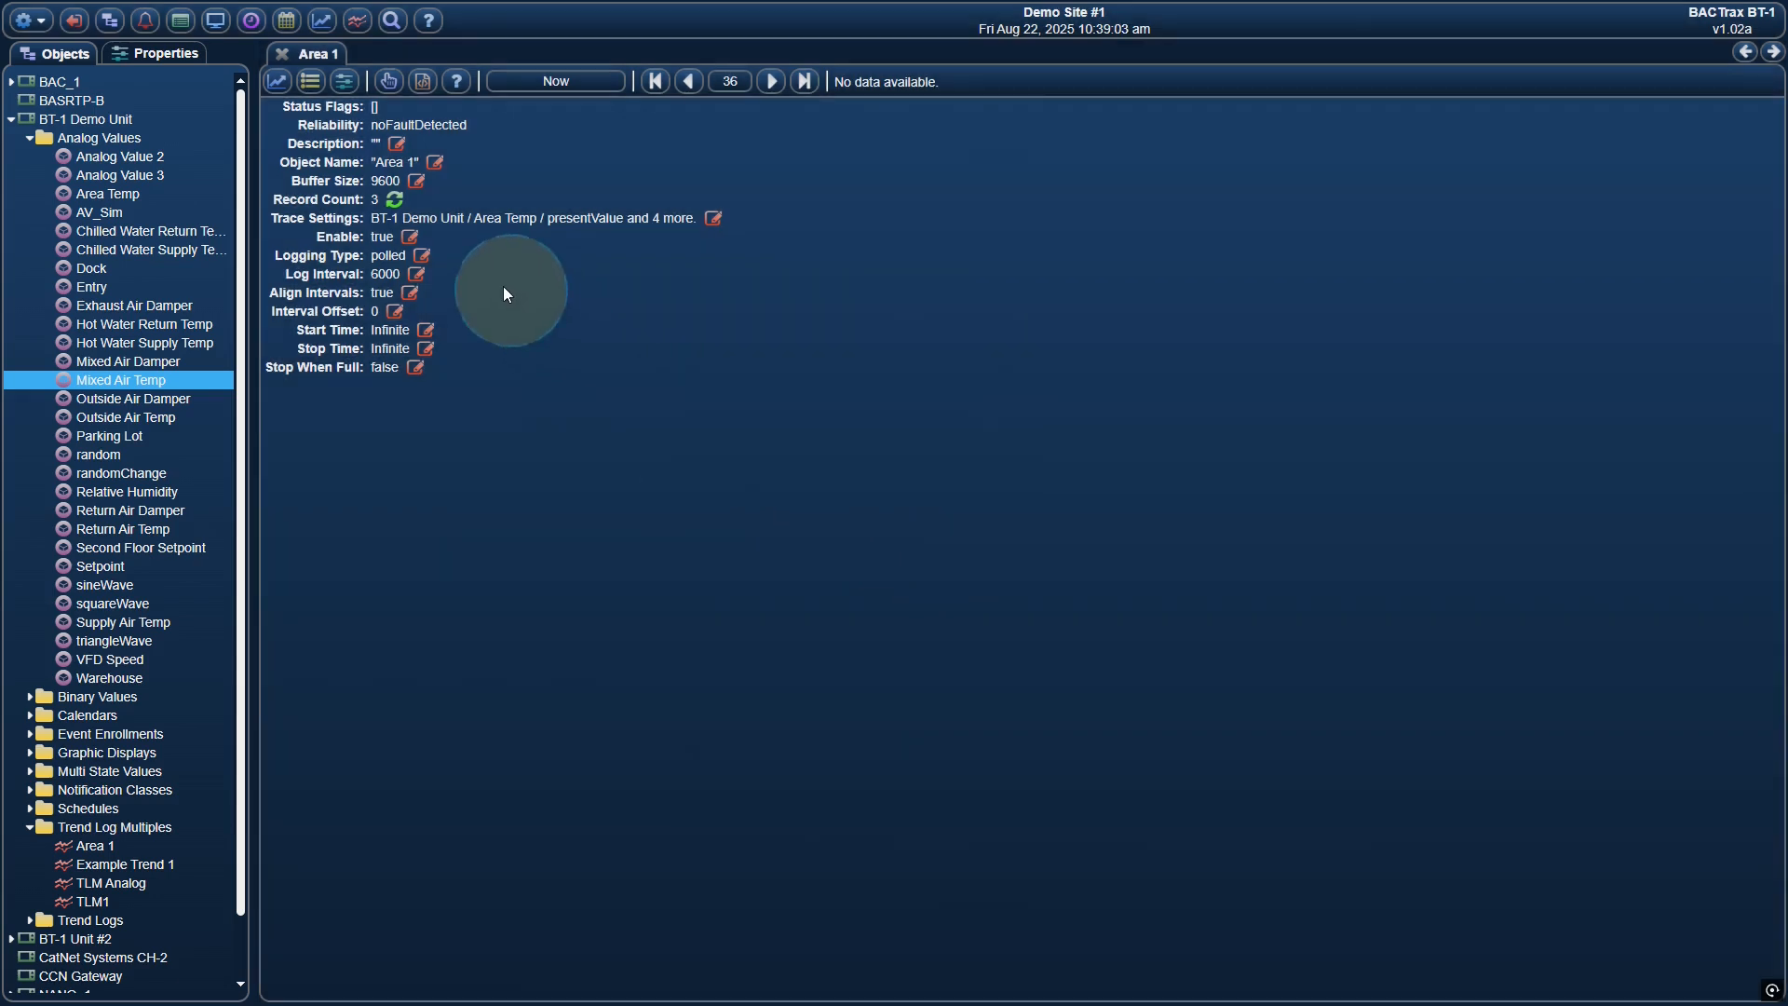
Step: Review Area 1's interval, start time, stop time and stop-when-full properties, cancelling the date and time editors
{"action": "mouse_move", "coordinate": [417, 280]}
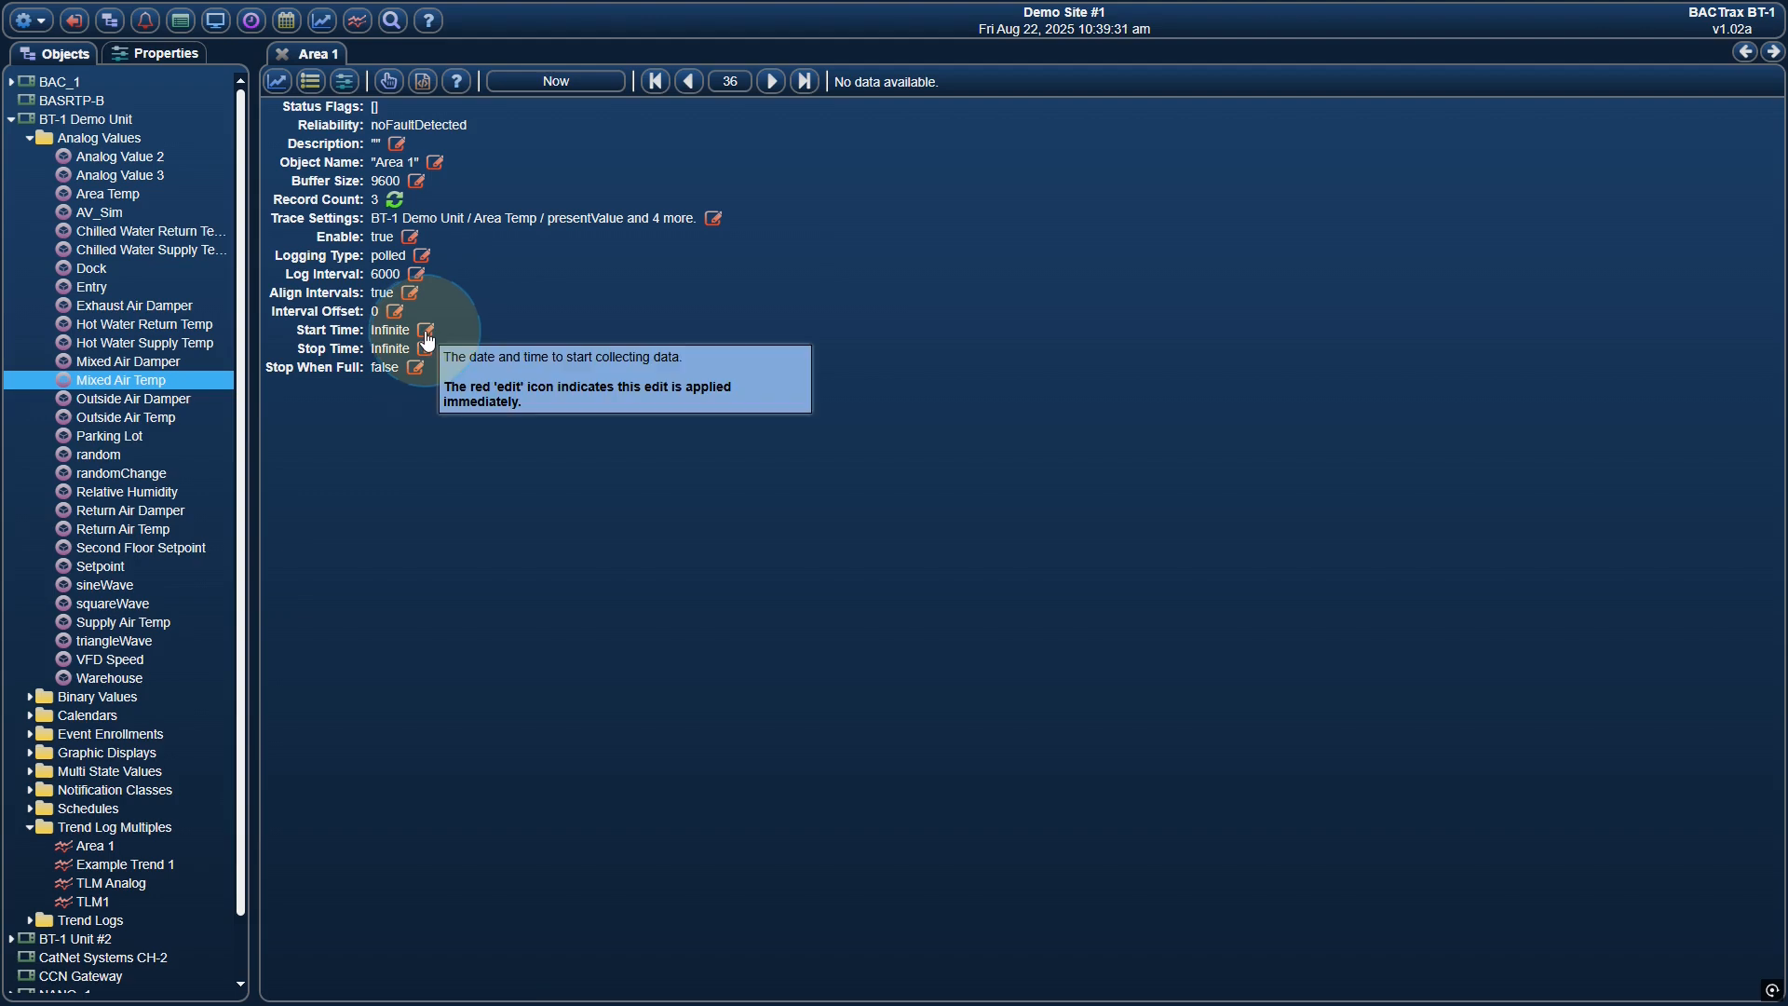
{"action": "left_click", "coordinate": [426, 331]}
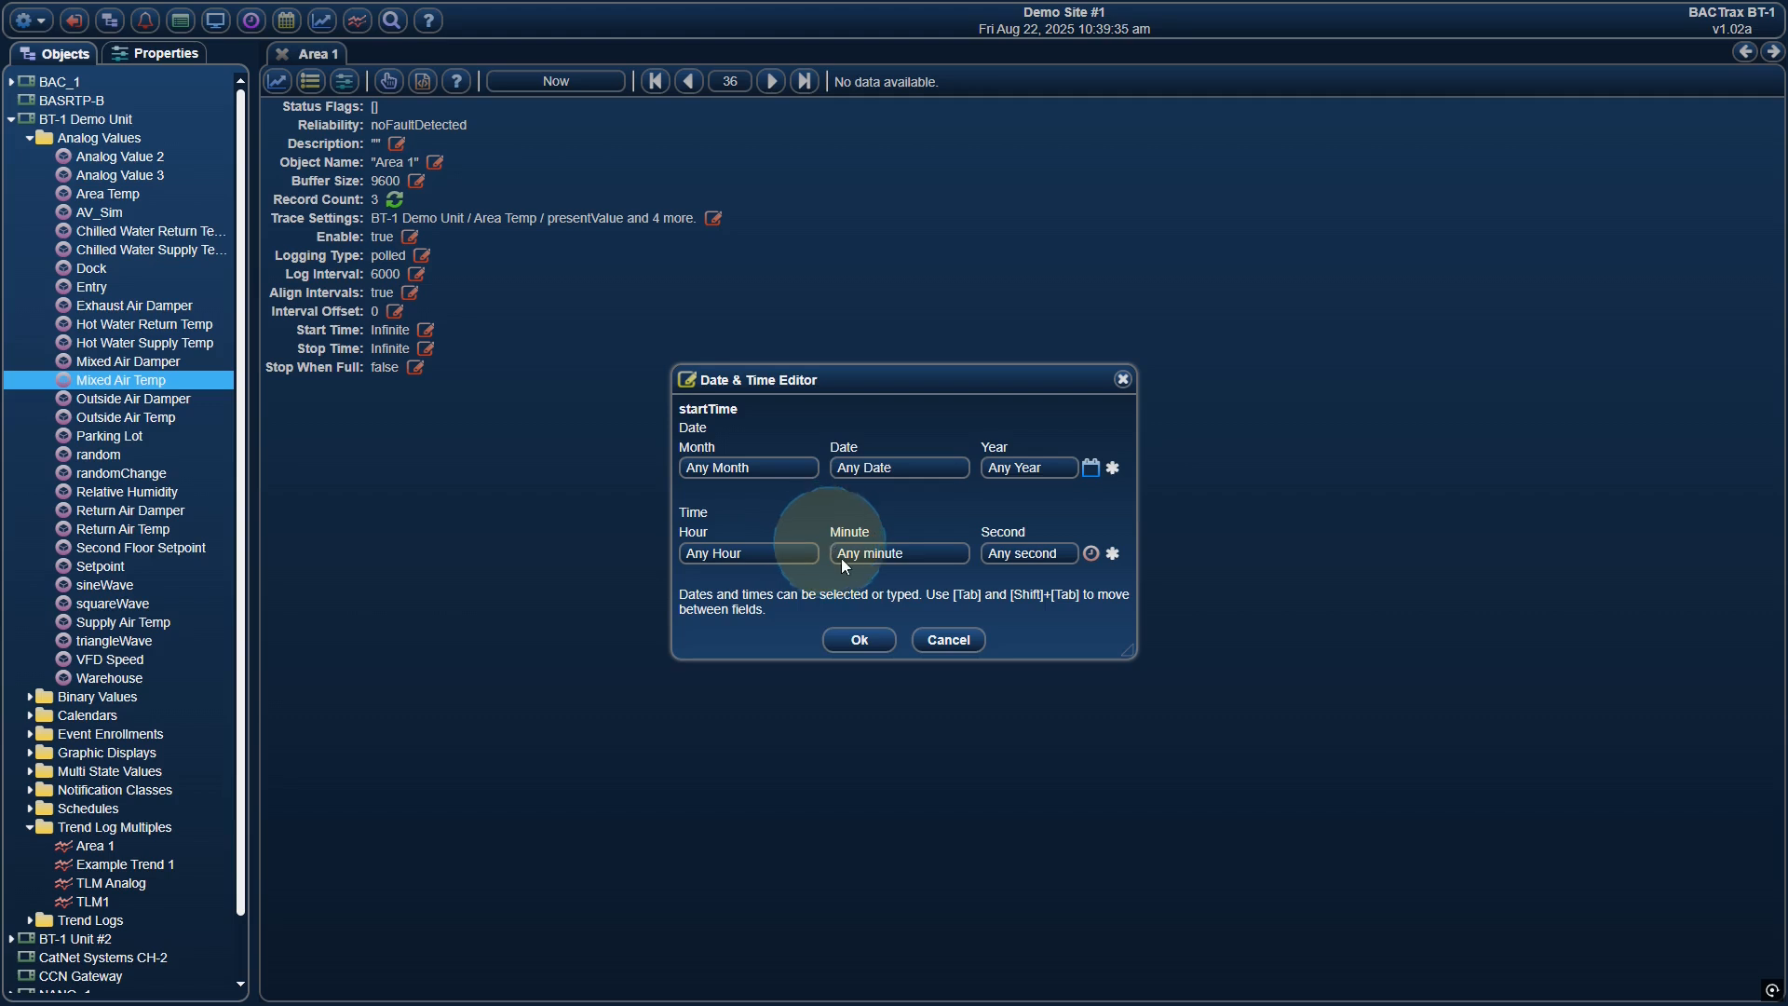
{"action": "left_click", "coordinate": [948, 639]}
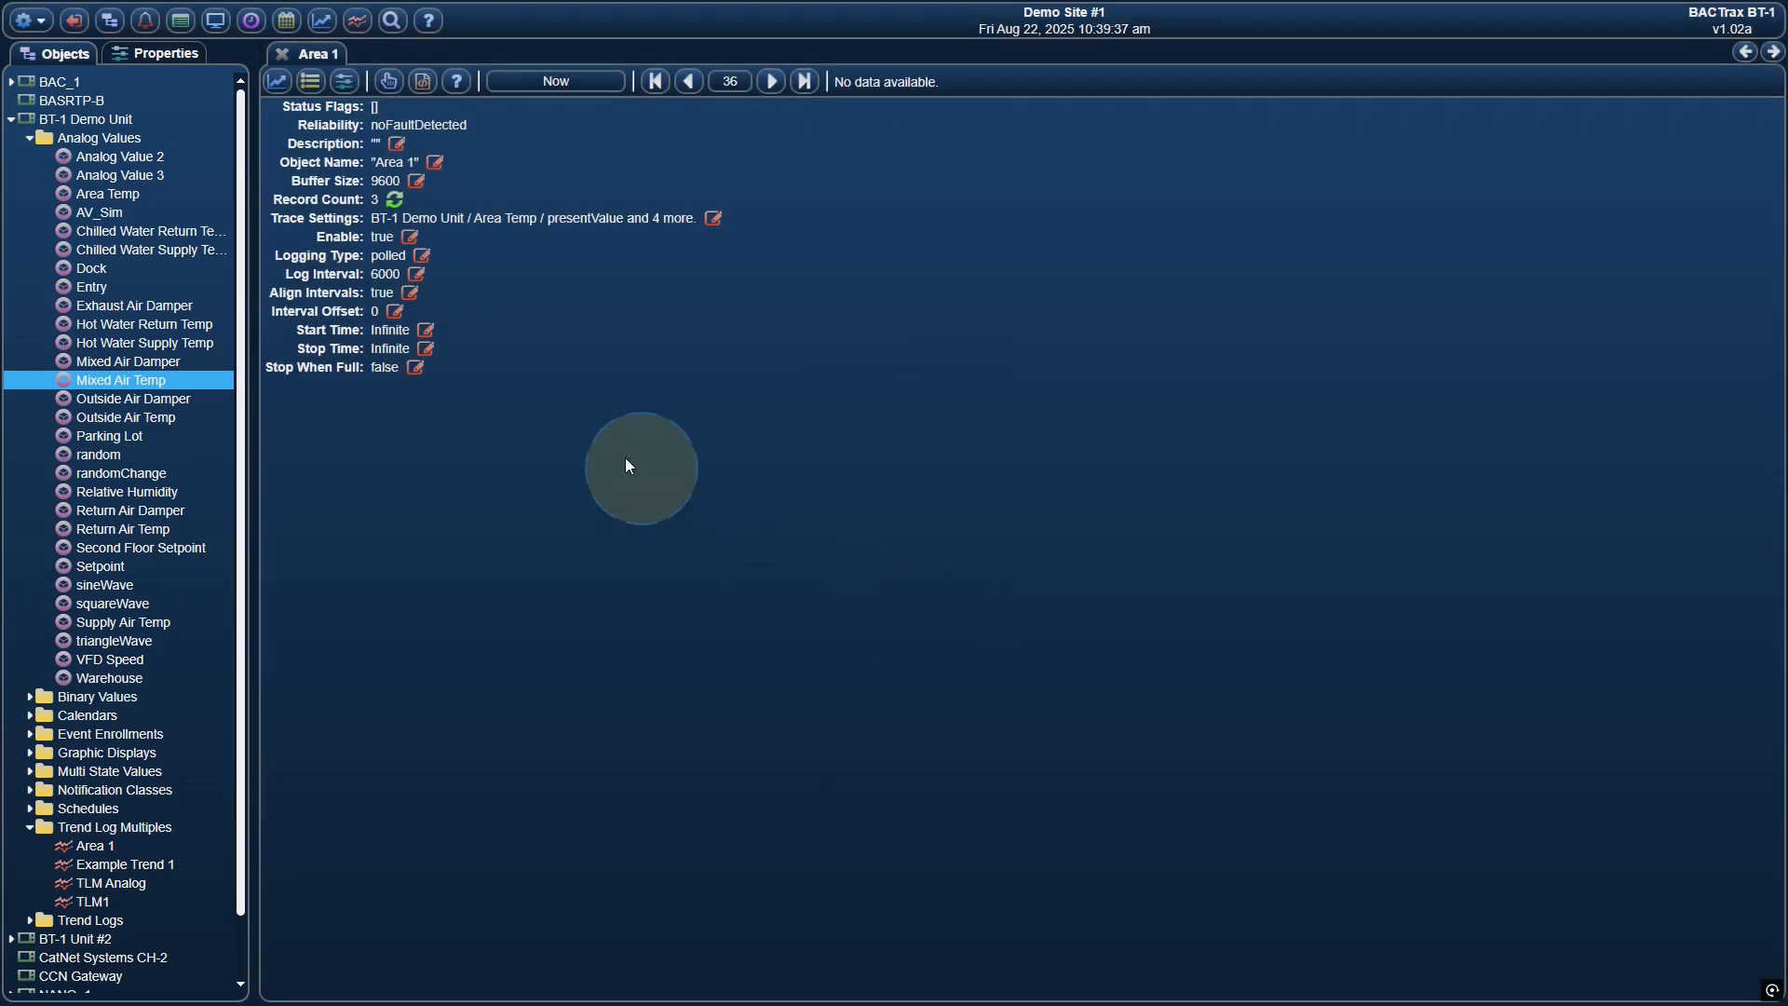
{"action": "left_click", "coordinate": [426, 348]}
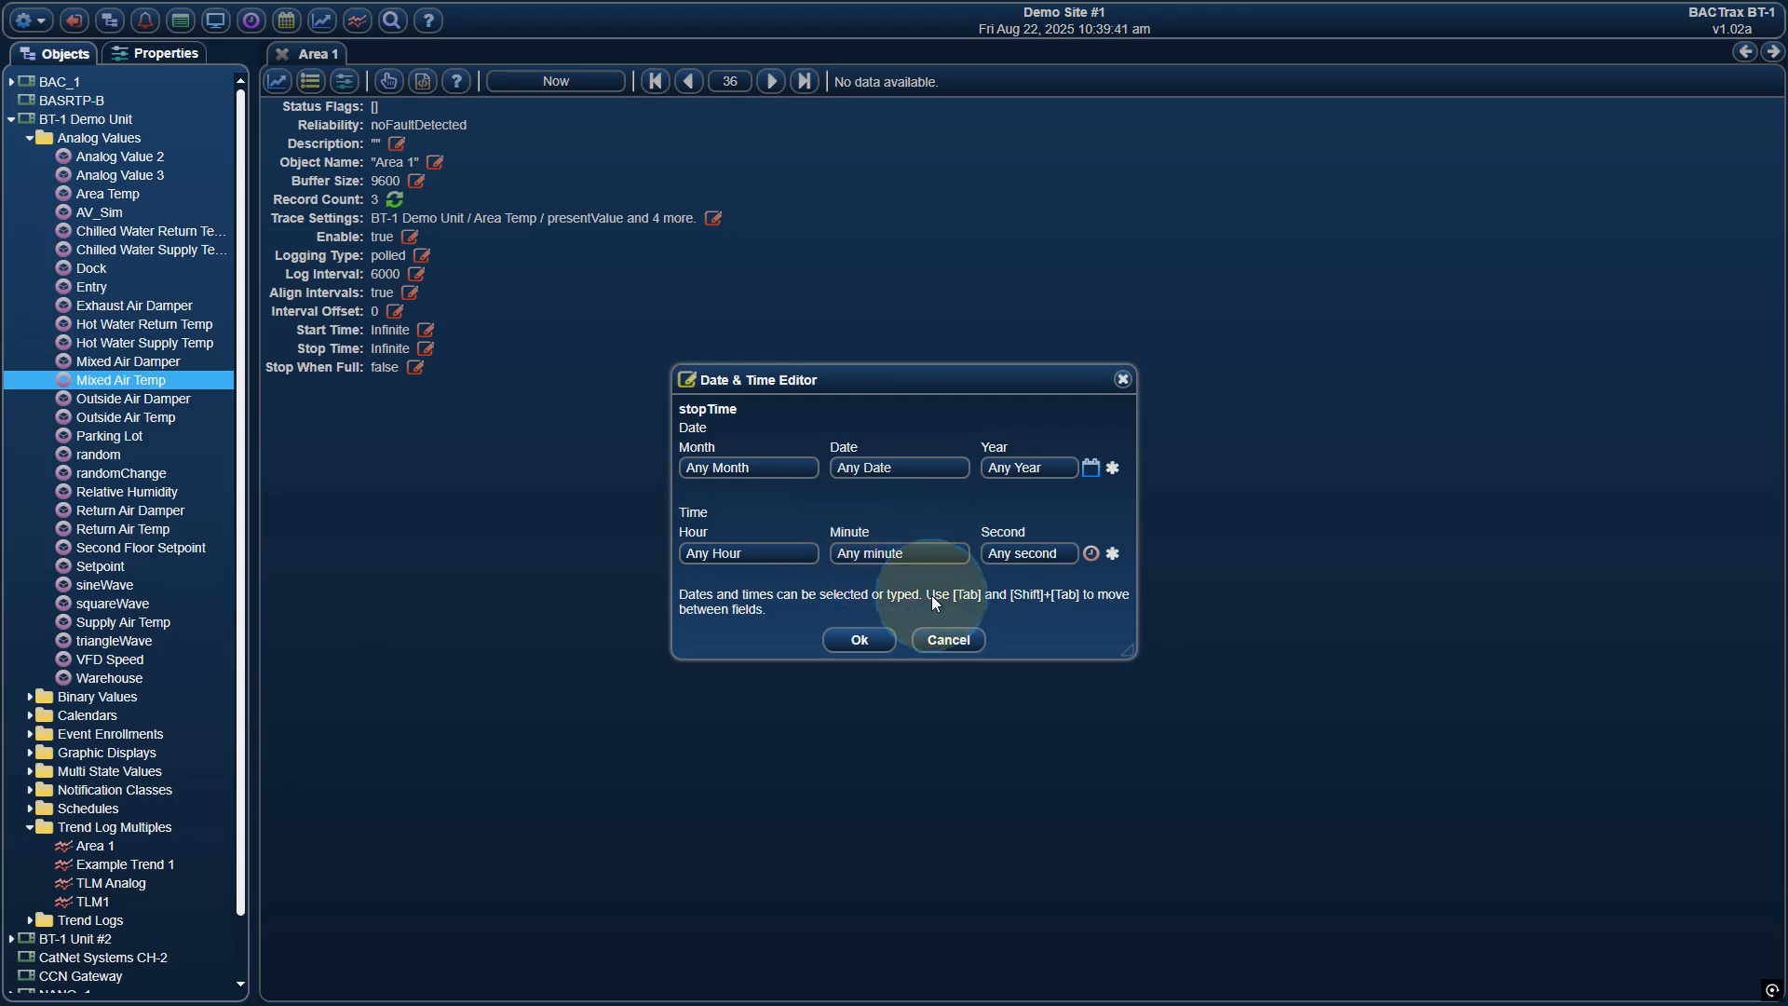
{"action": "left_click", "coordinate": [946, 640]}
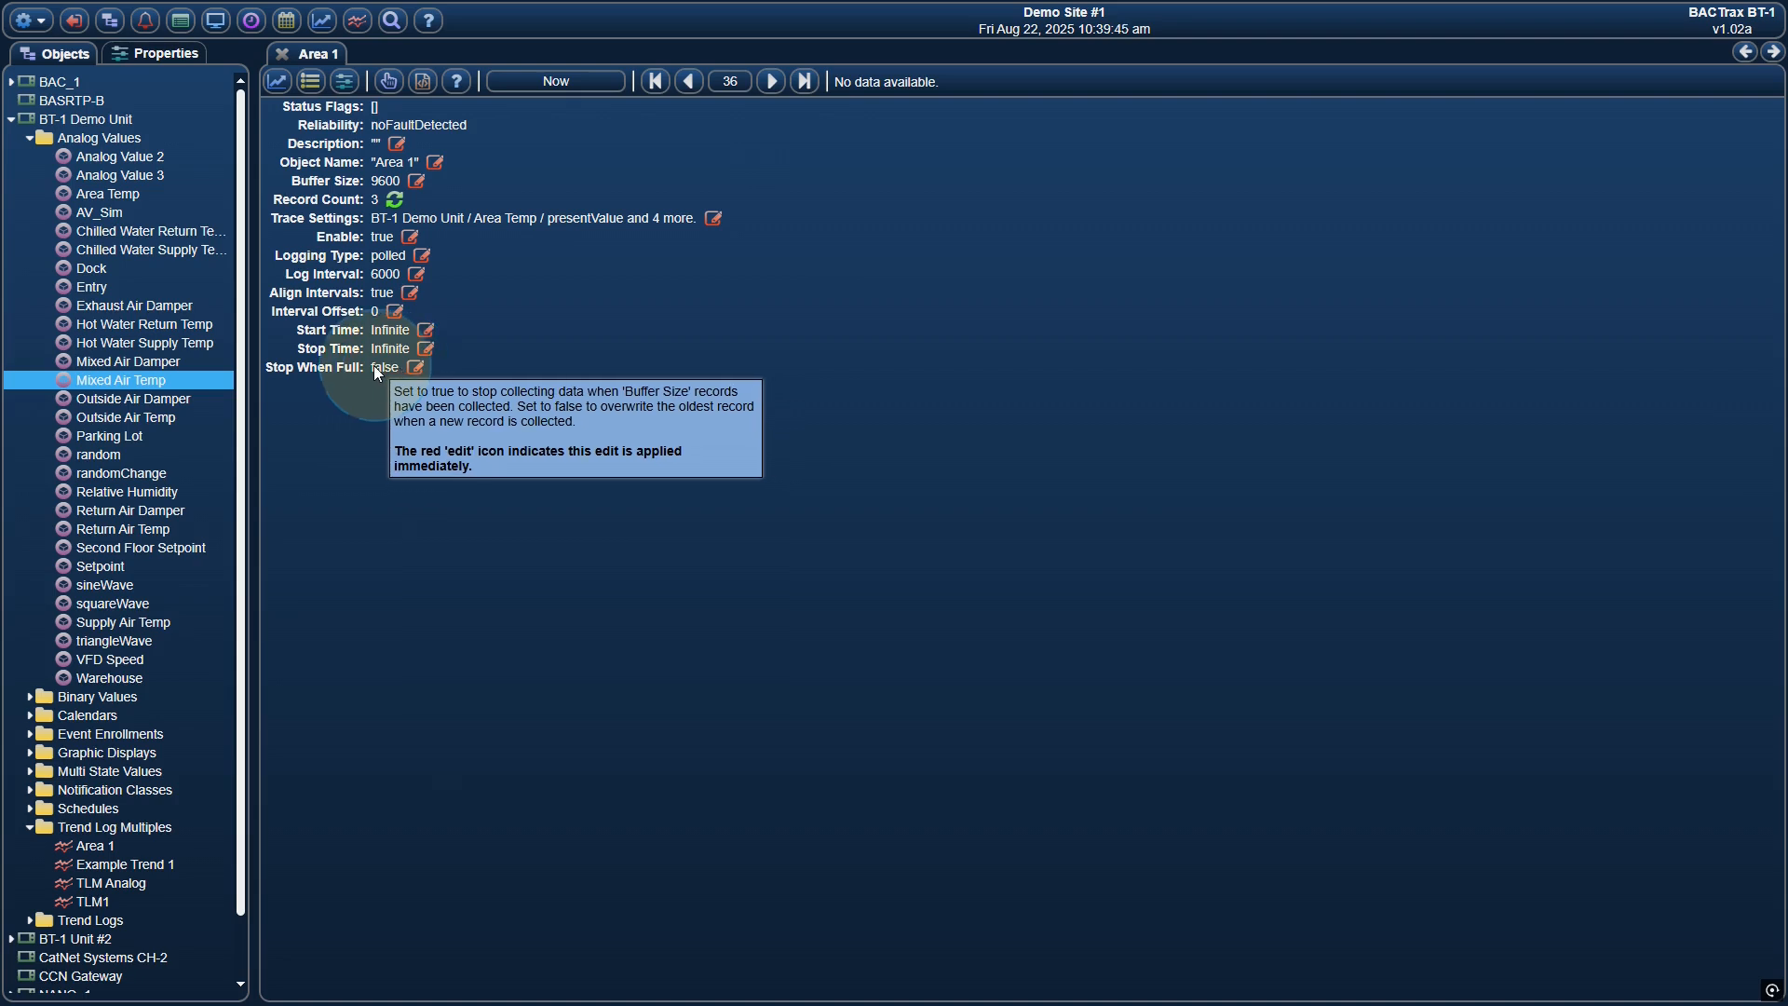
{"action": "mouse_move", "coordinate": [378, 368]}
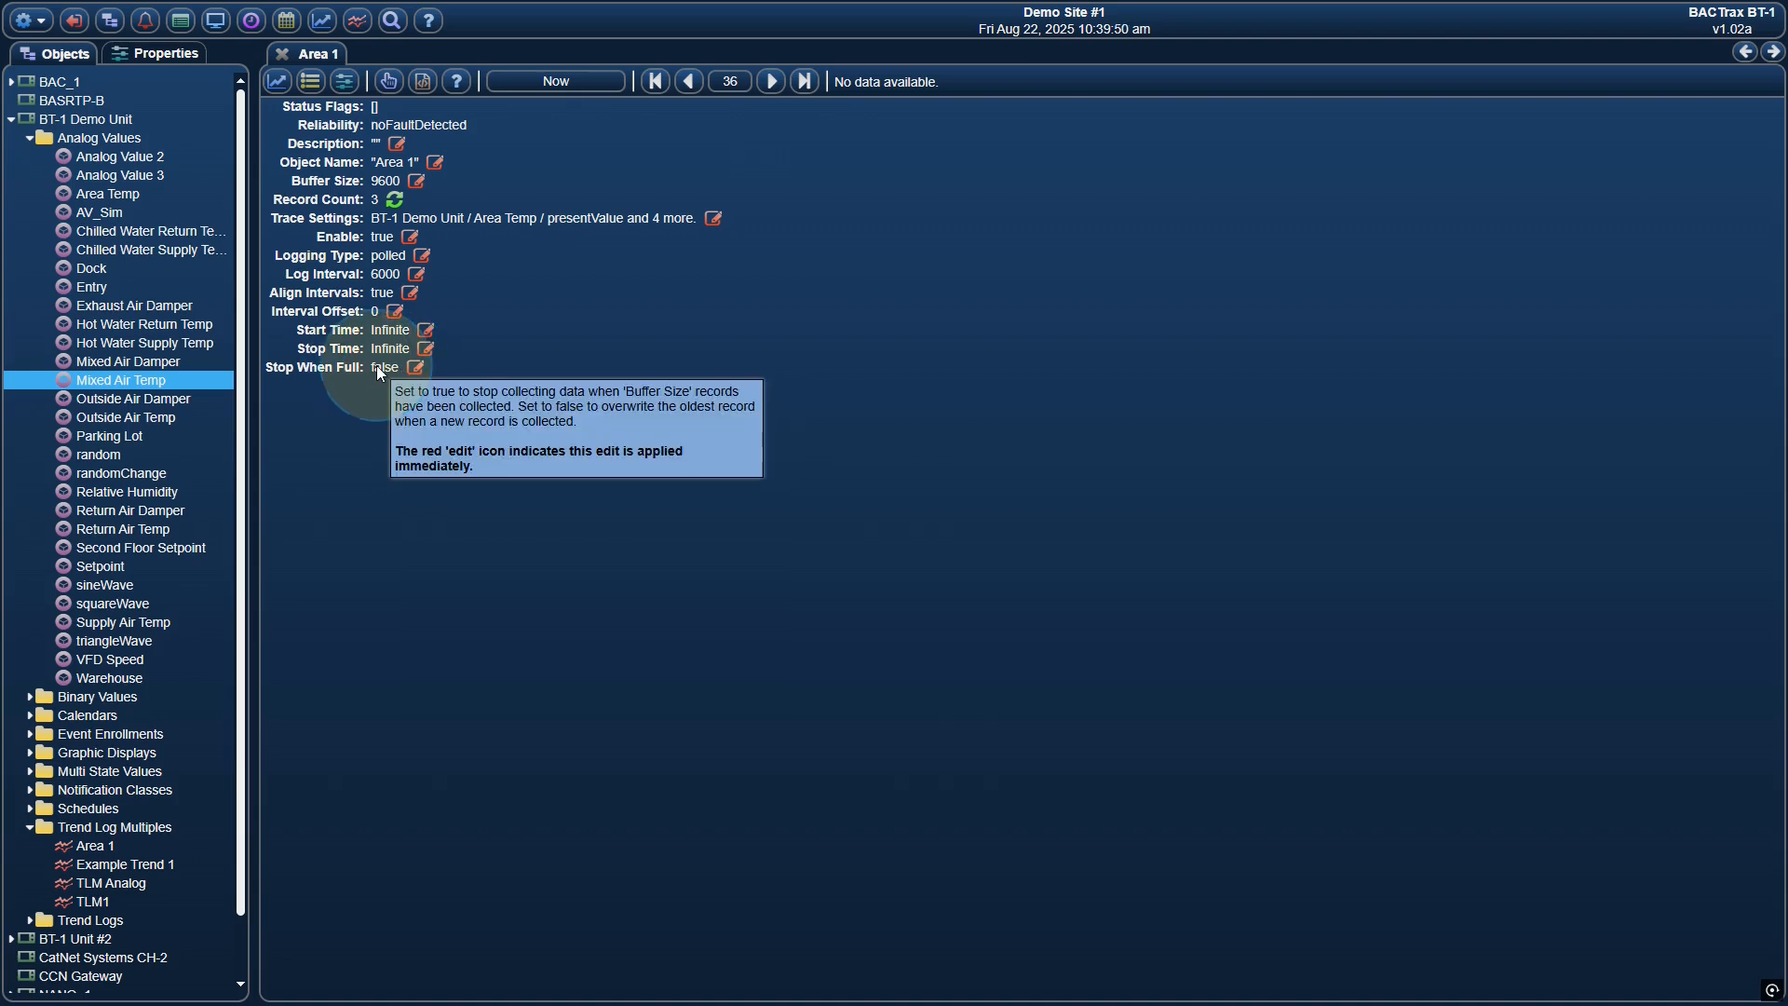
Step: Check Area 1's logging type and refresh its record count twice to monitor data collection
{"action": "mouse_move", "coordinate": [377, 261]}
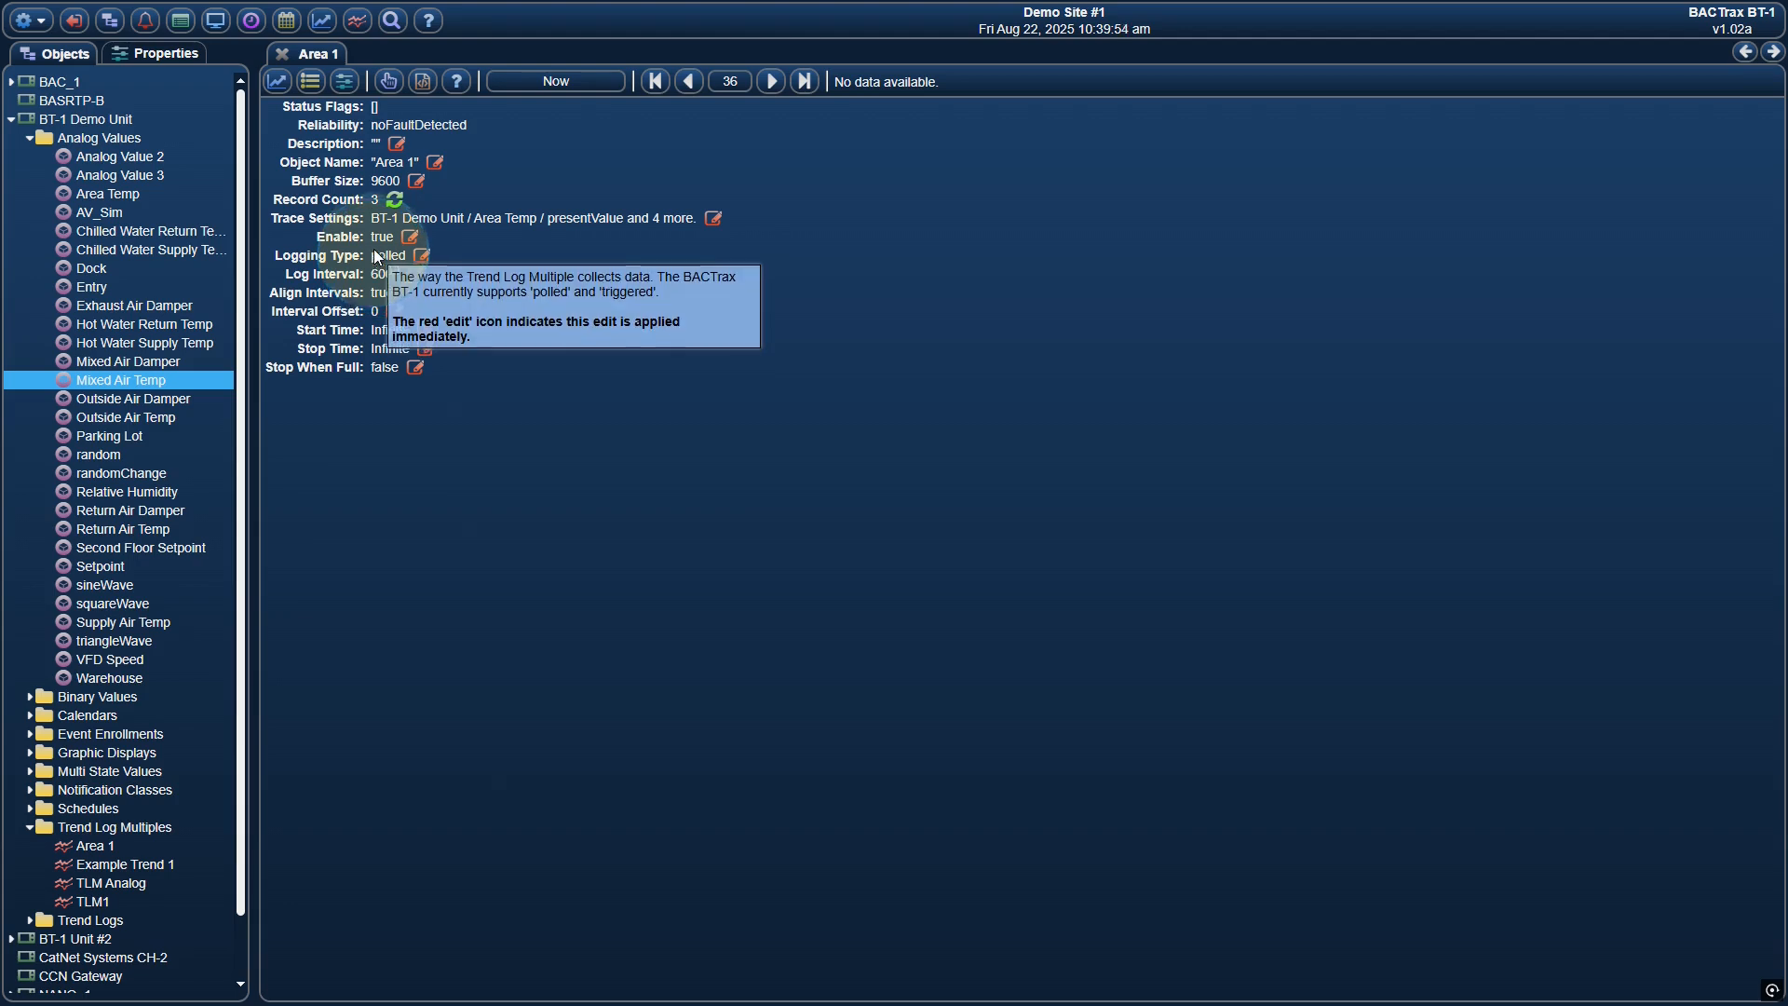
{"action": "left_click", "coordinate": [395, 201]}
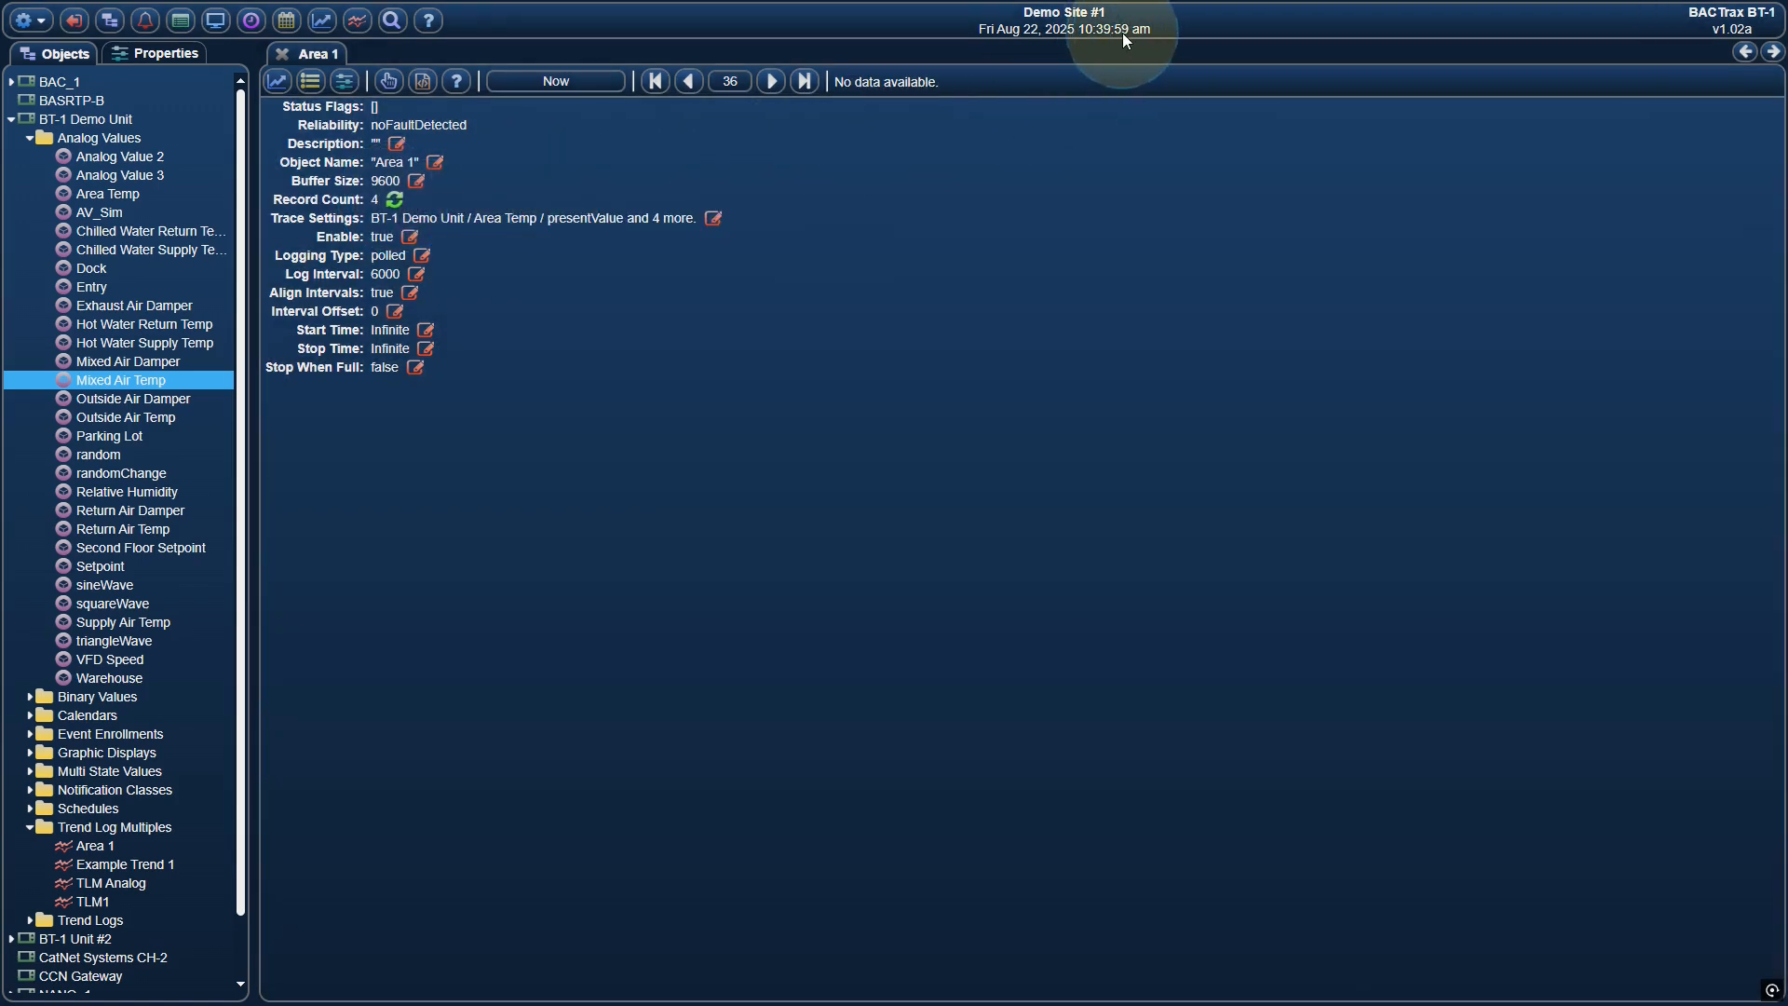
{"action": "left_click", "coordinate": [395, 201]}
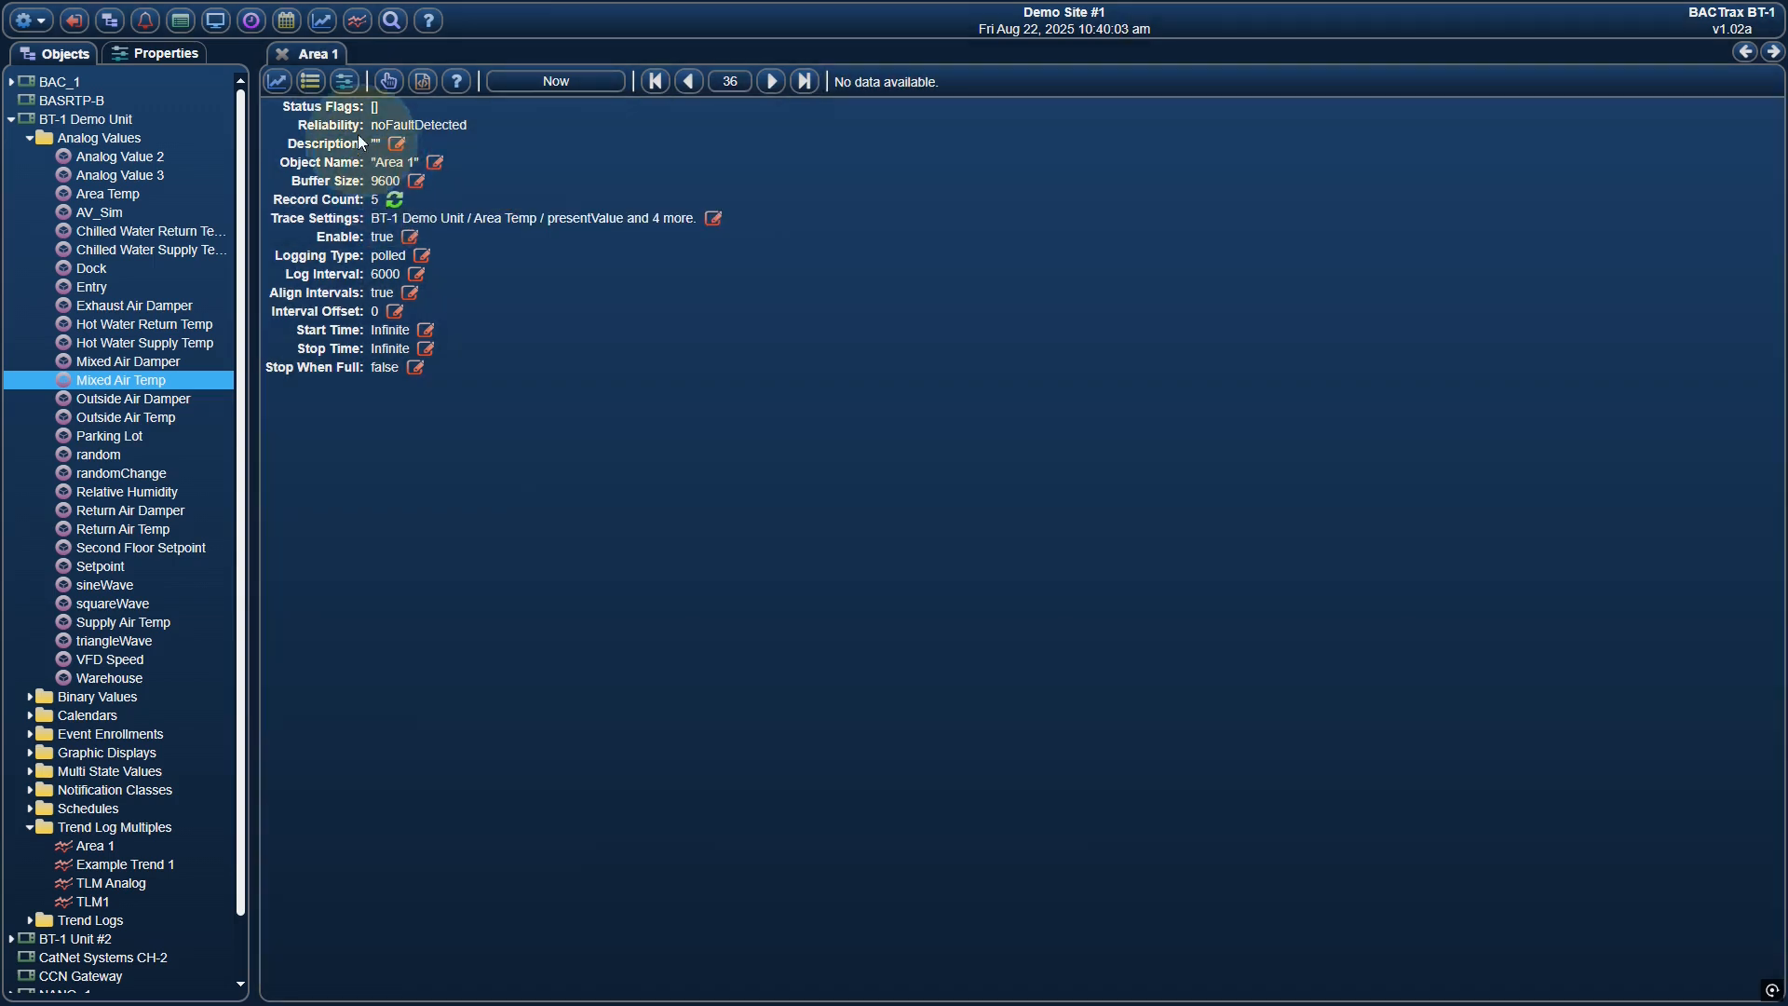
Step: Graph Area 1's newest records and inspect the individual data points on the Outside Air Temp trace
{"action": "left_click", "coordinate": [280, 85]}
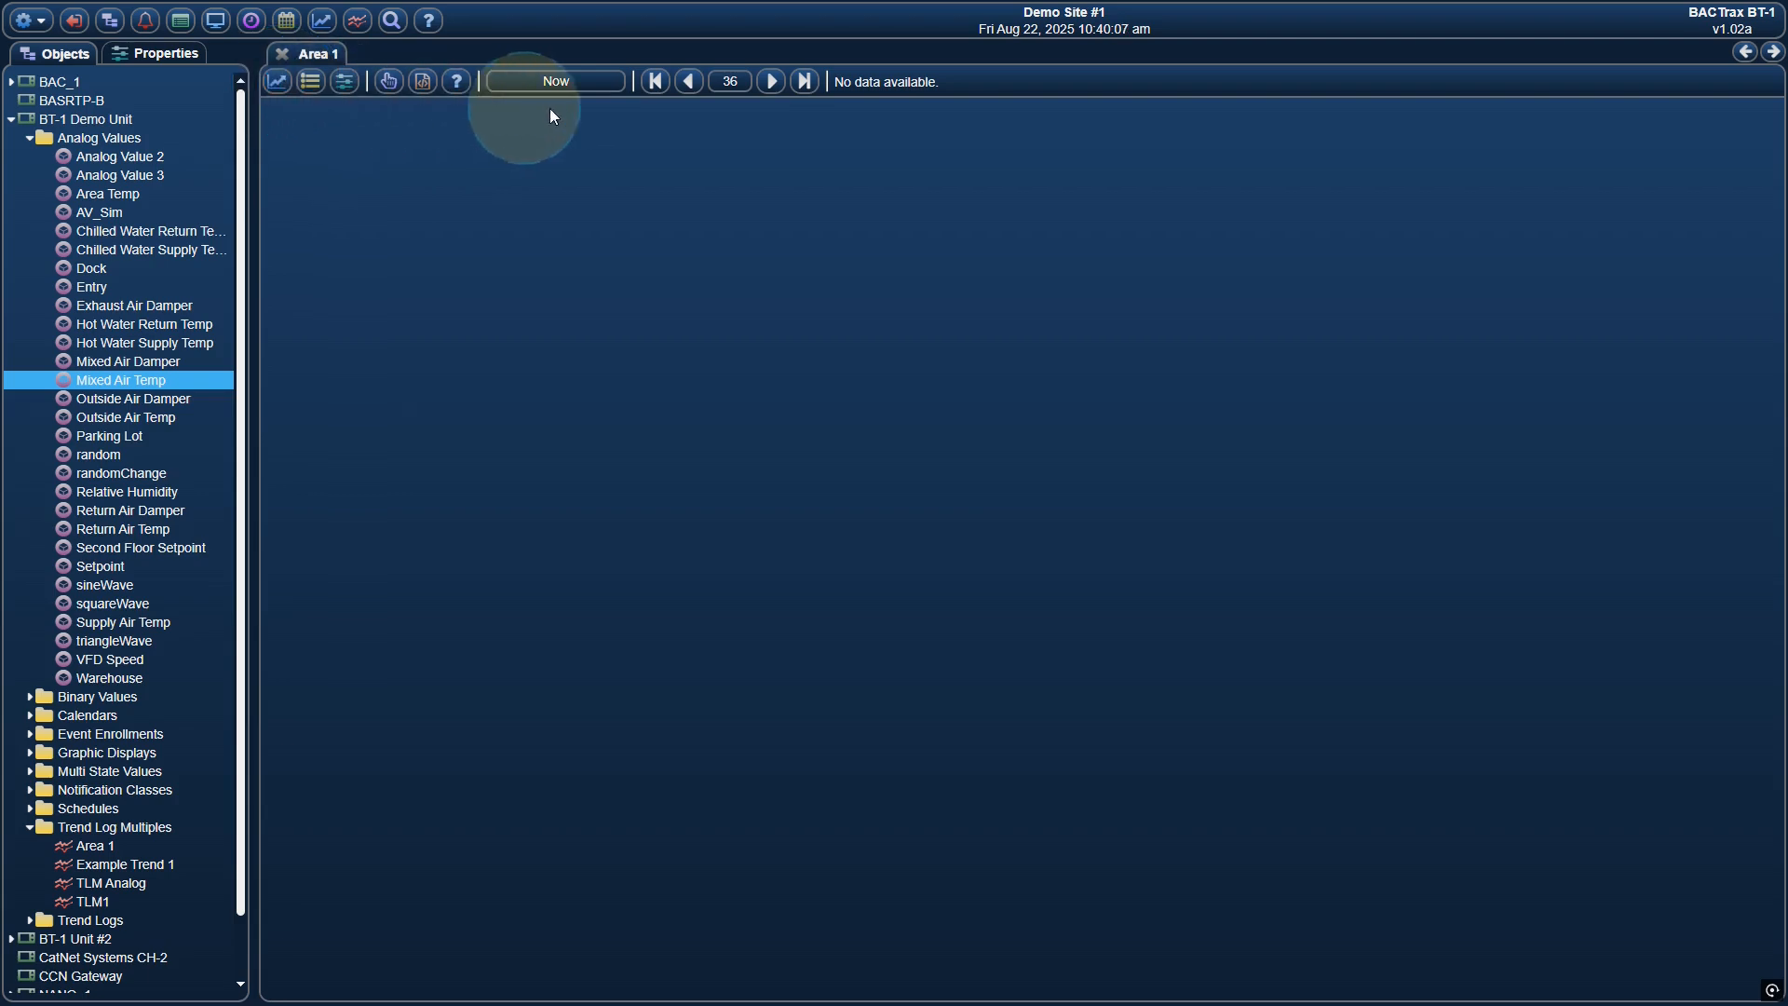
{"action": "left_click", "coordinate": [804, 81]}
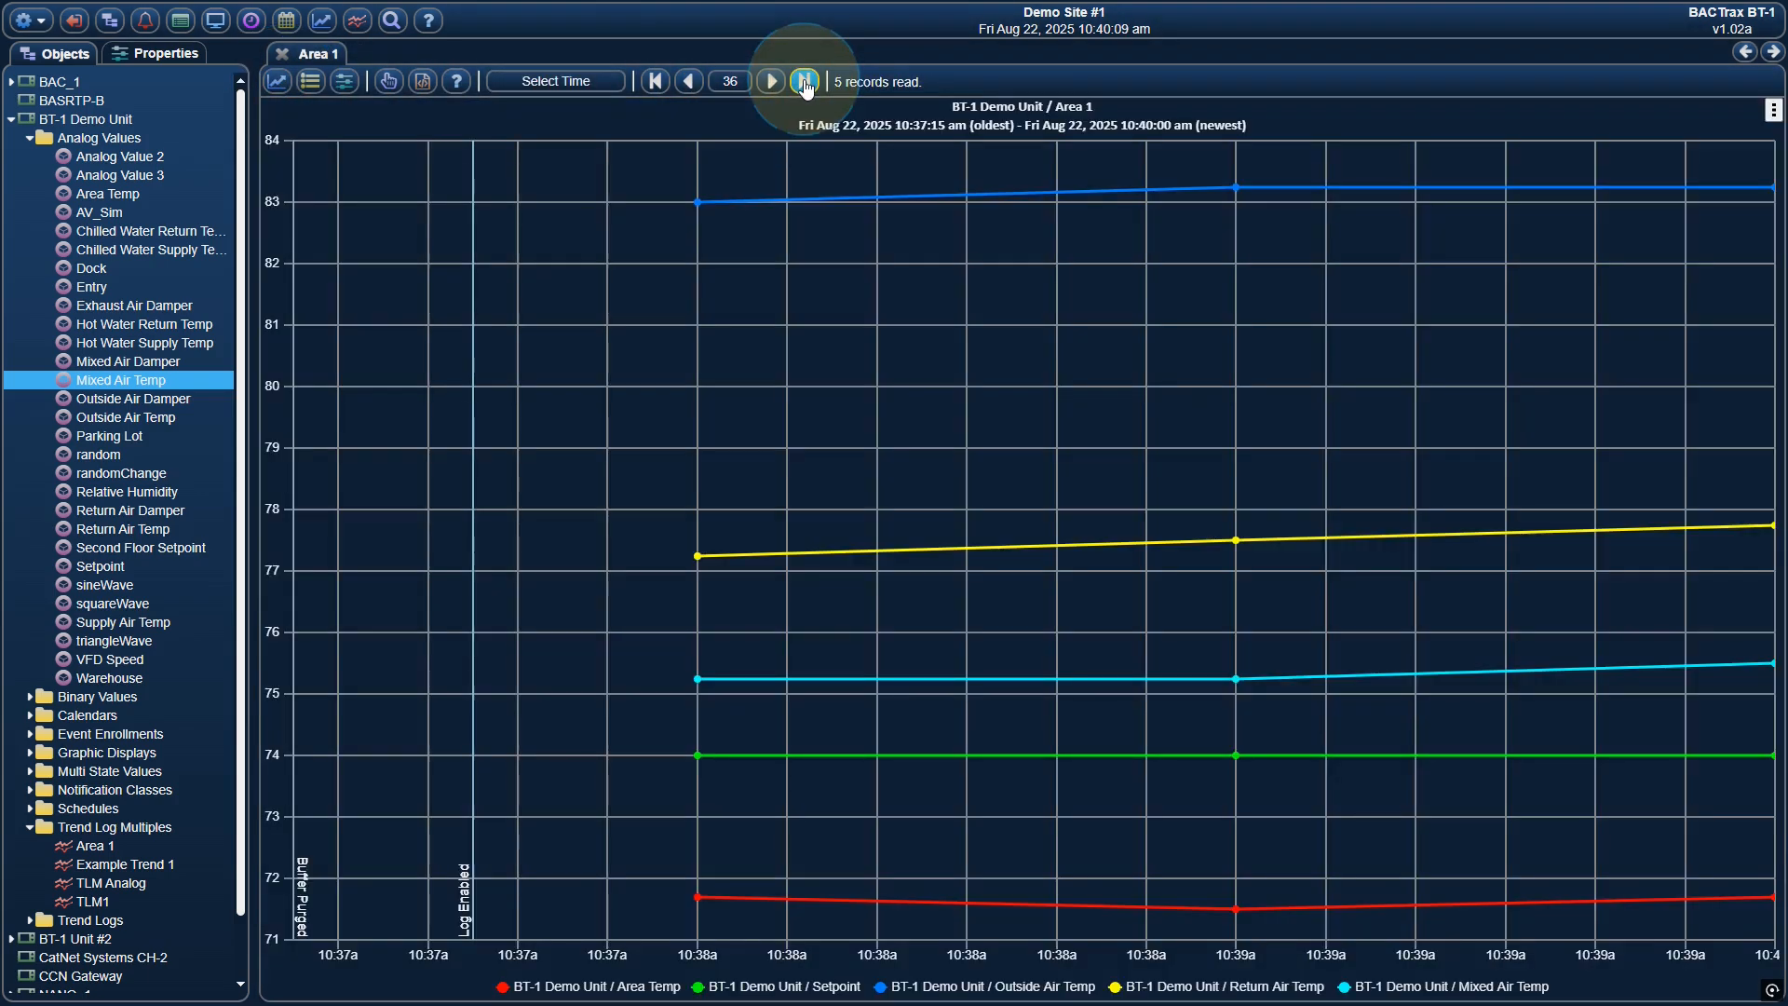
{"action": "left_click", "coordinate": [807, 83]}
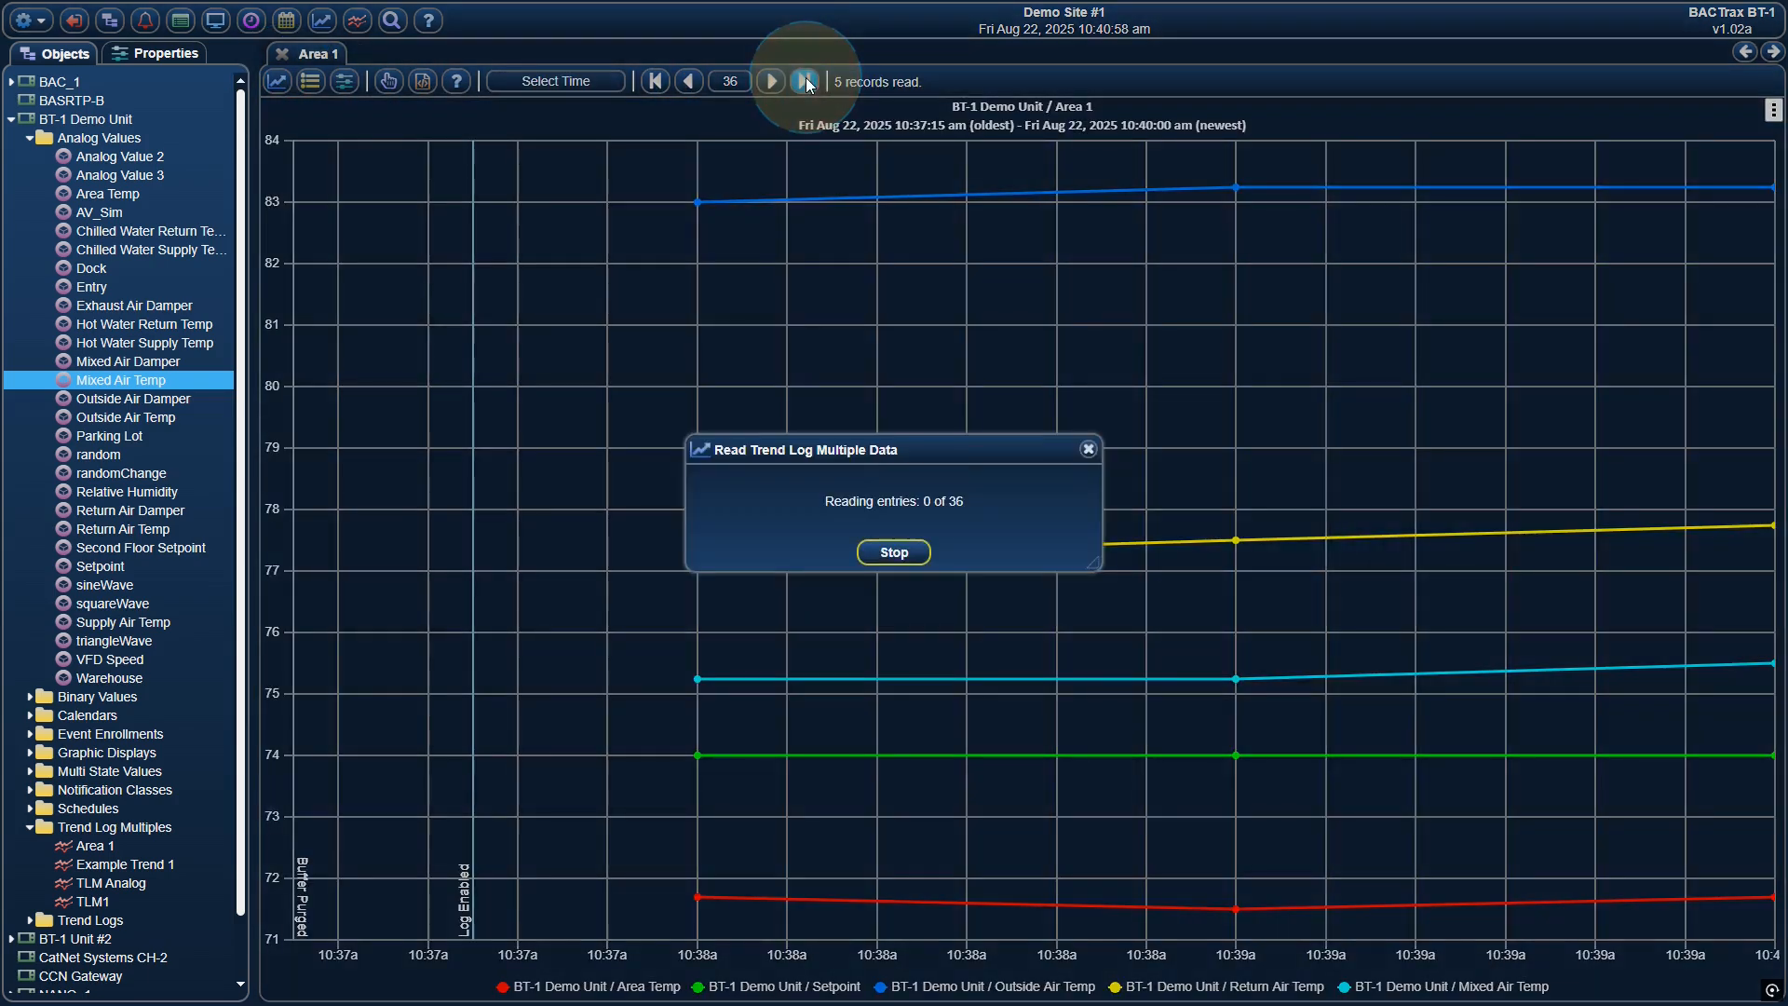
{"action": "mouse_move", "coordinate": [702, 207]}
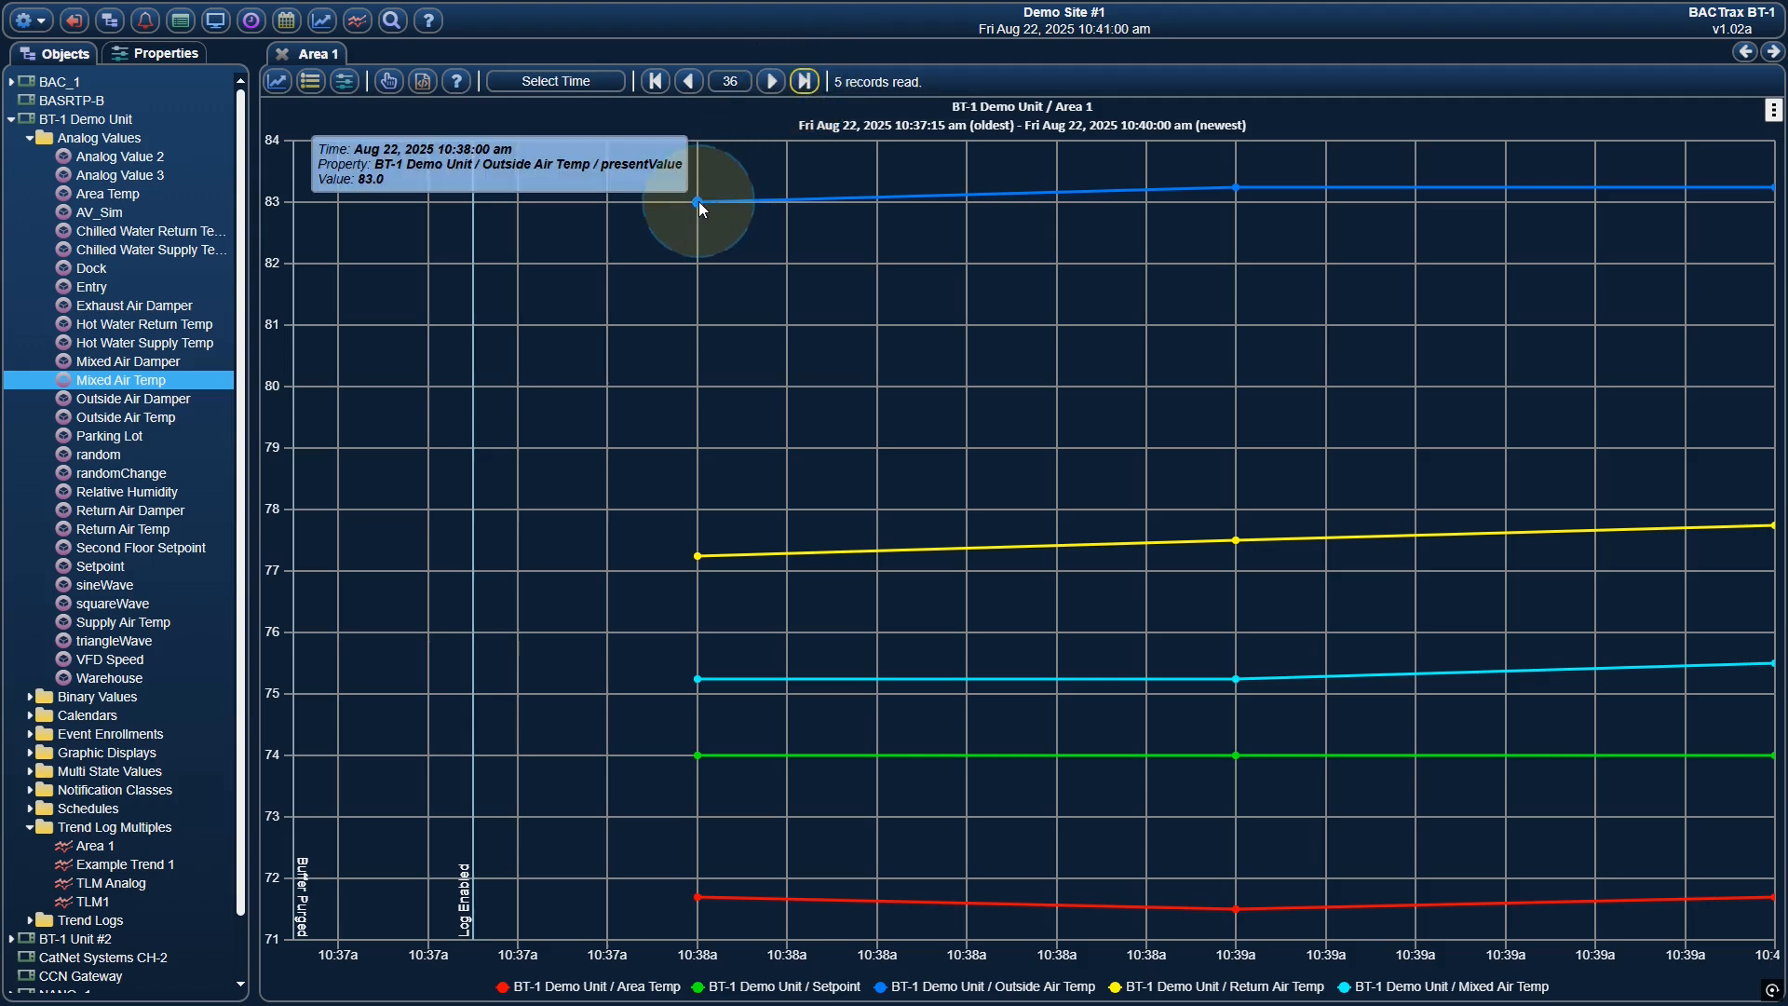
{"action": "mouse_move", "coordinate": [1210, 220]}
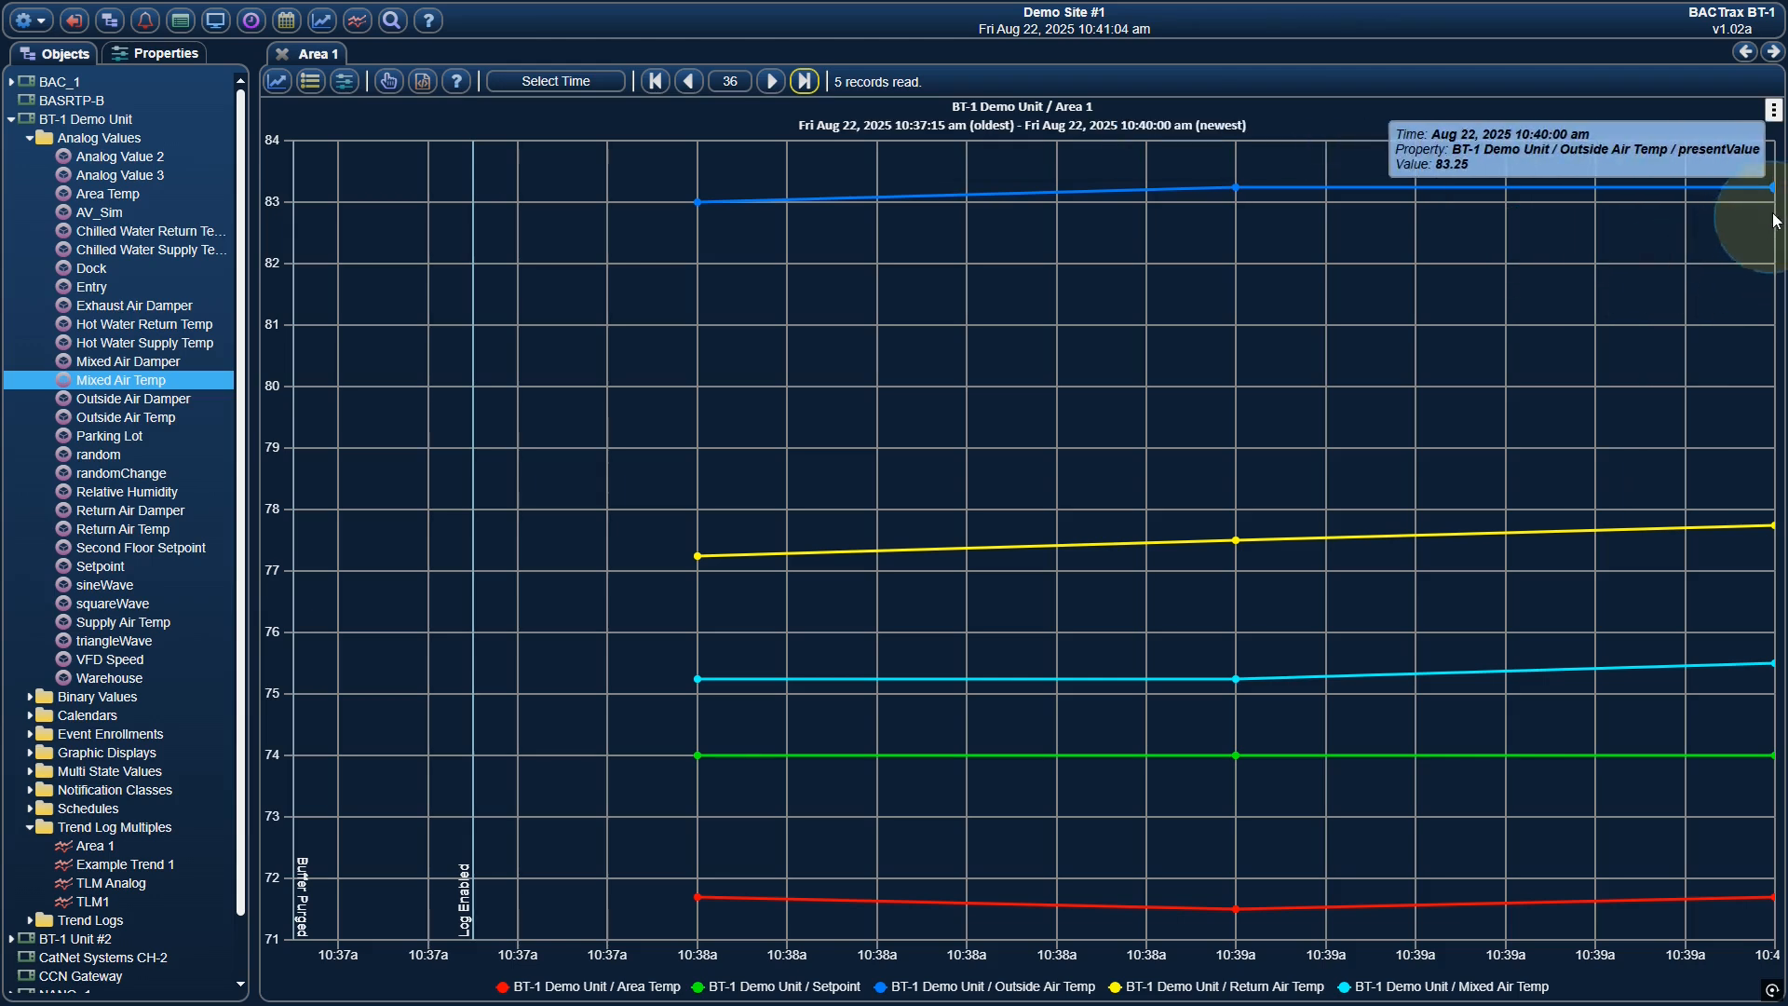
{"action": "mouse_move", "coordinate": [1775, 194]}
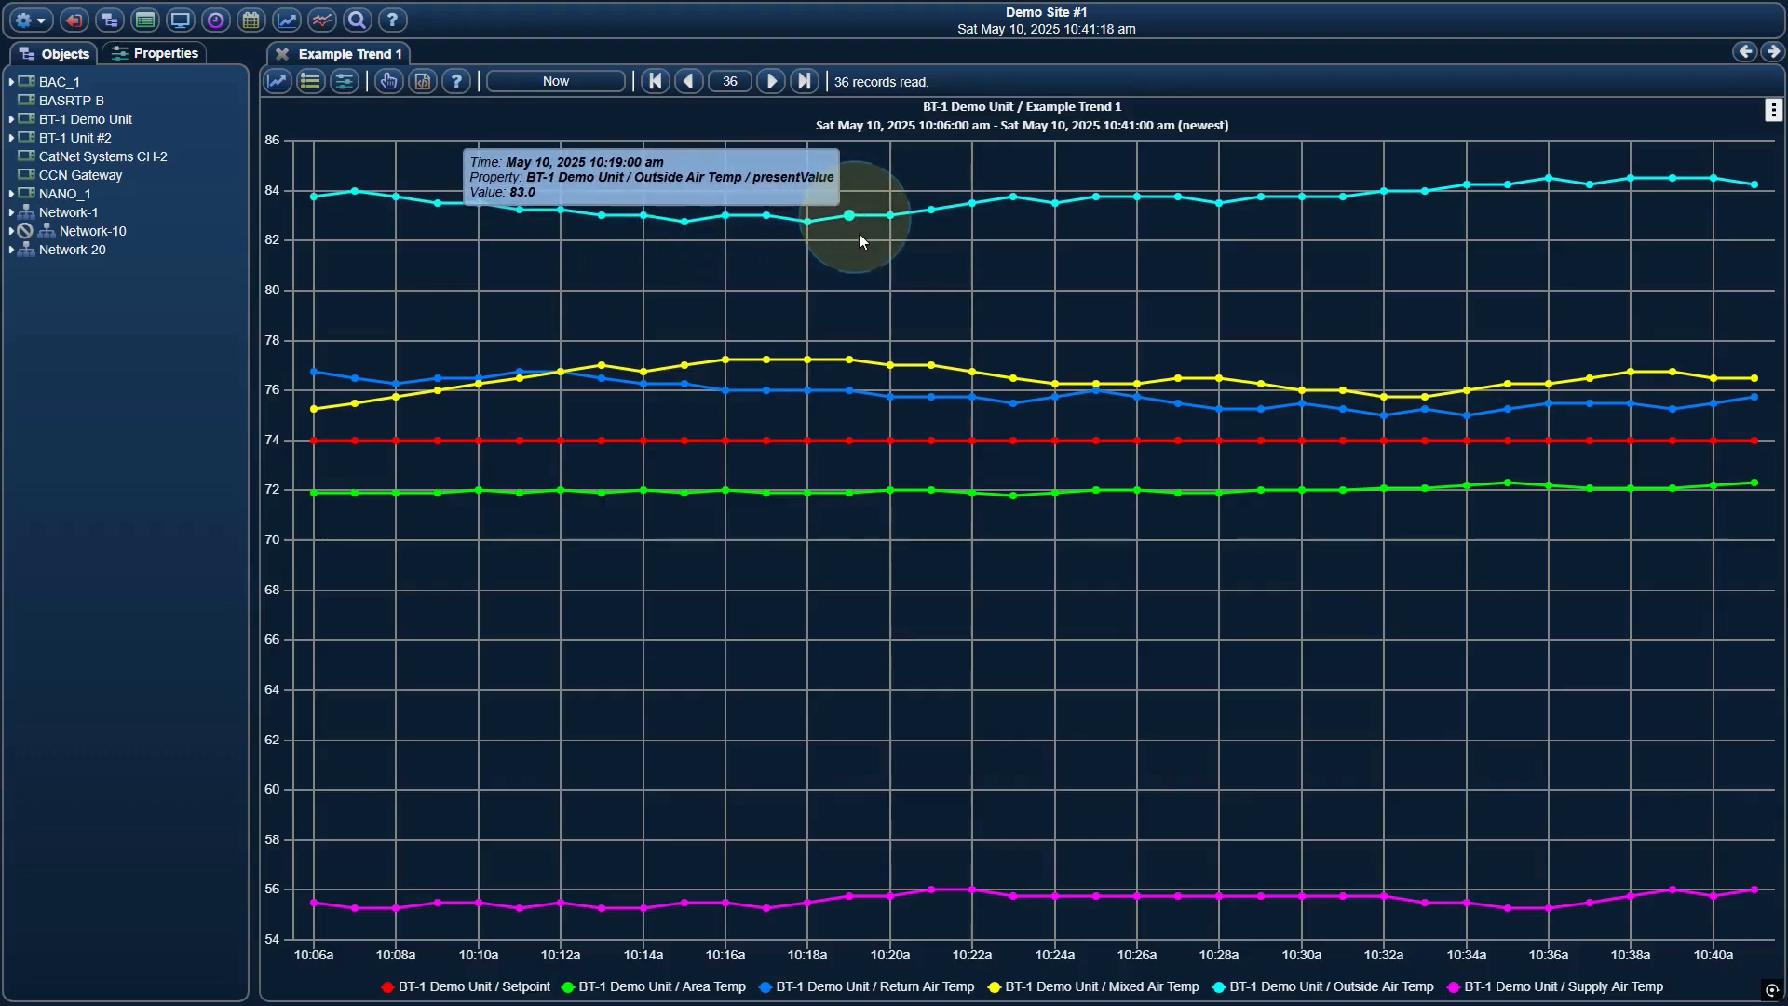
Step: Hide the Setpoint, Area Temp and Return Air Temp traces in the Example Trend 1 graph, and show all three again
{"action": "left_click", "coordinate": [514, 987]}
{"action": "left_click", "coordinate": [610, 989]}
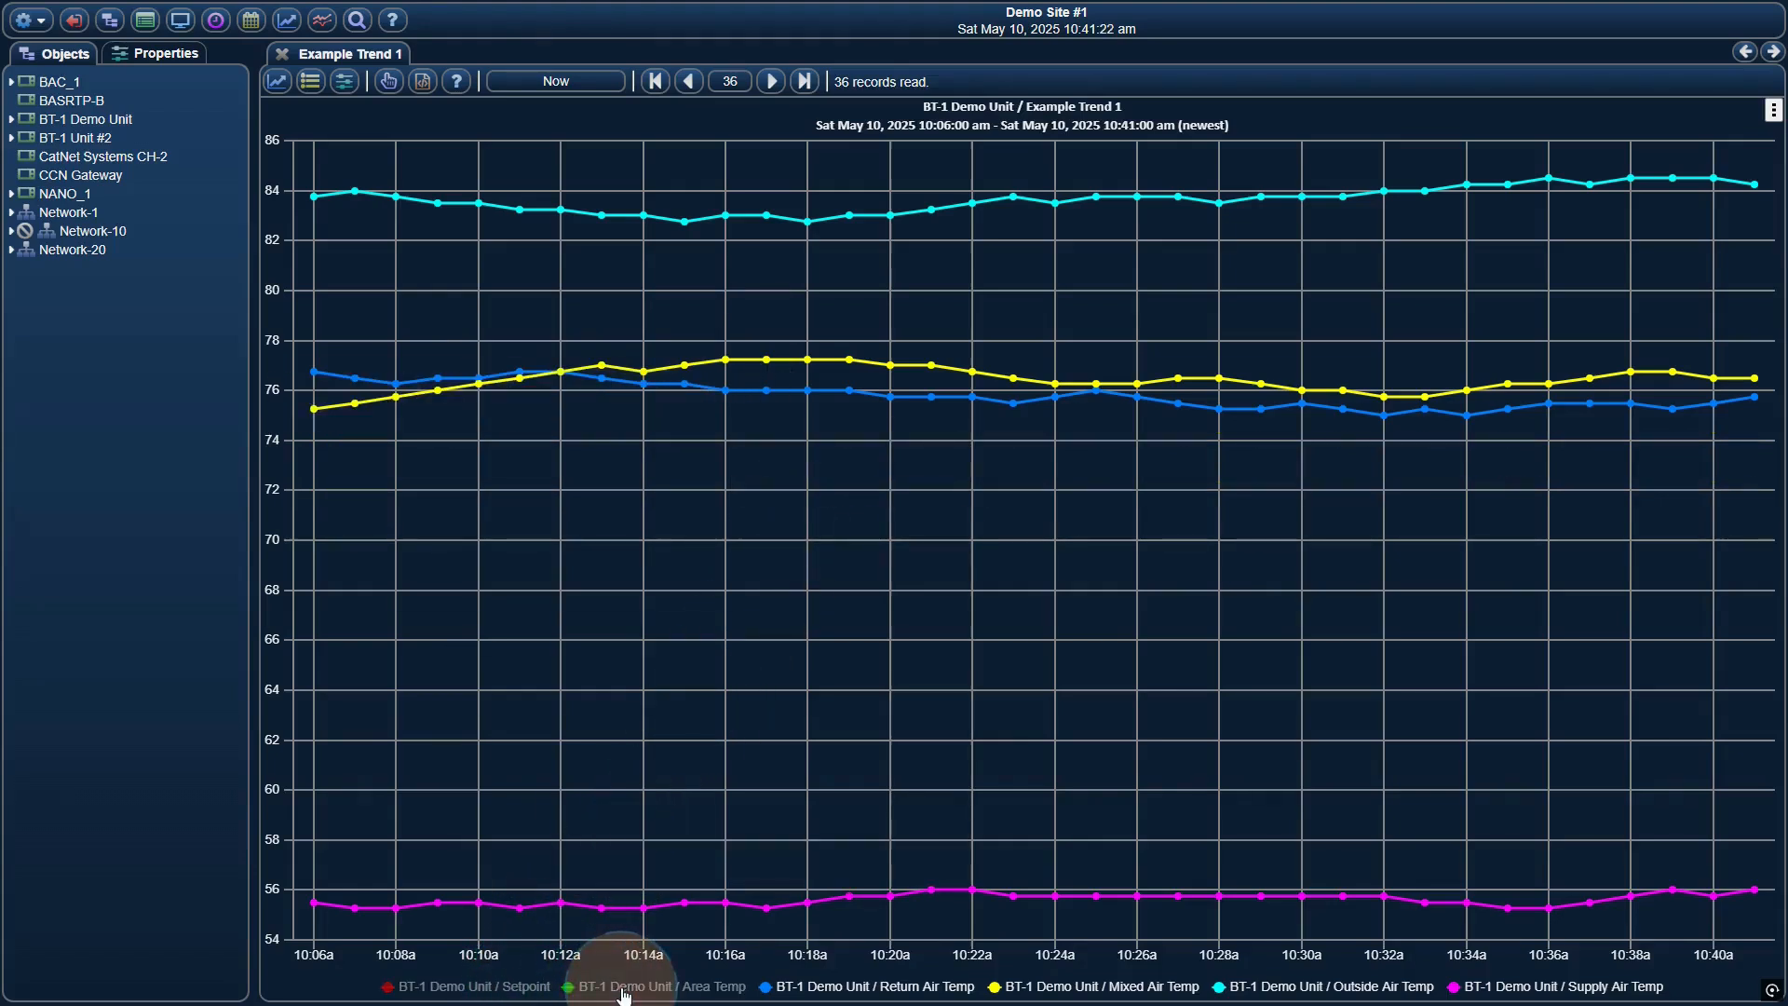
{"action": "left_click", "coordinate": [817, 989]}
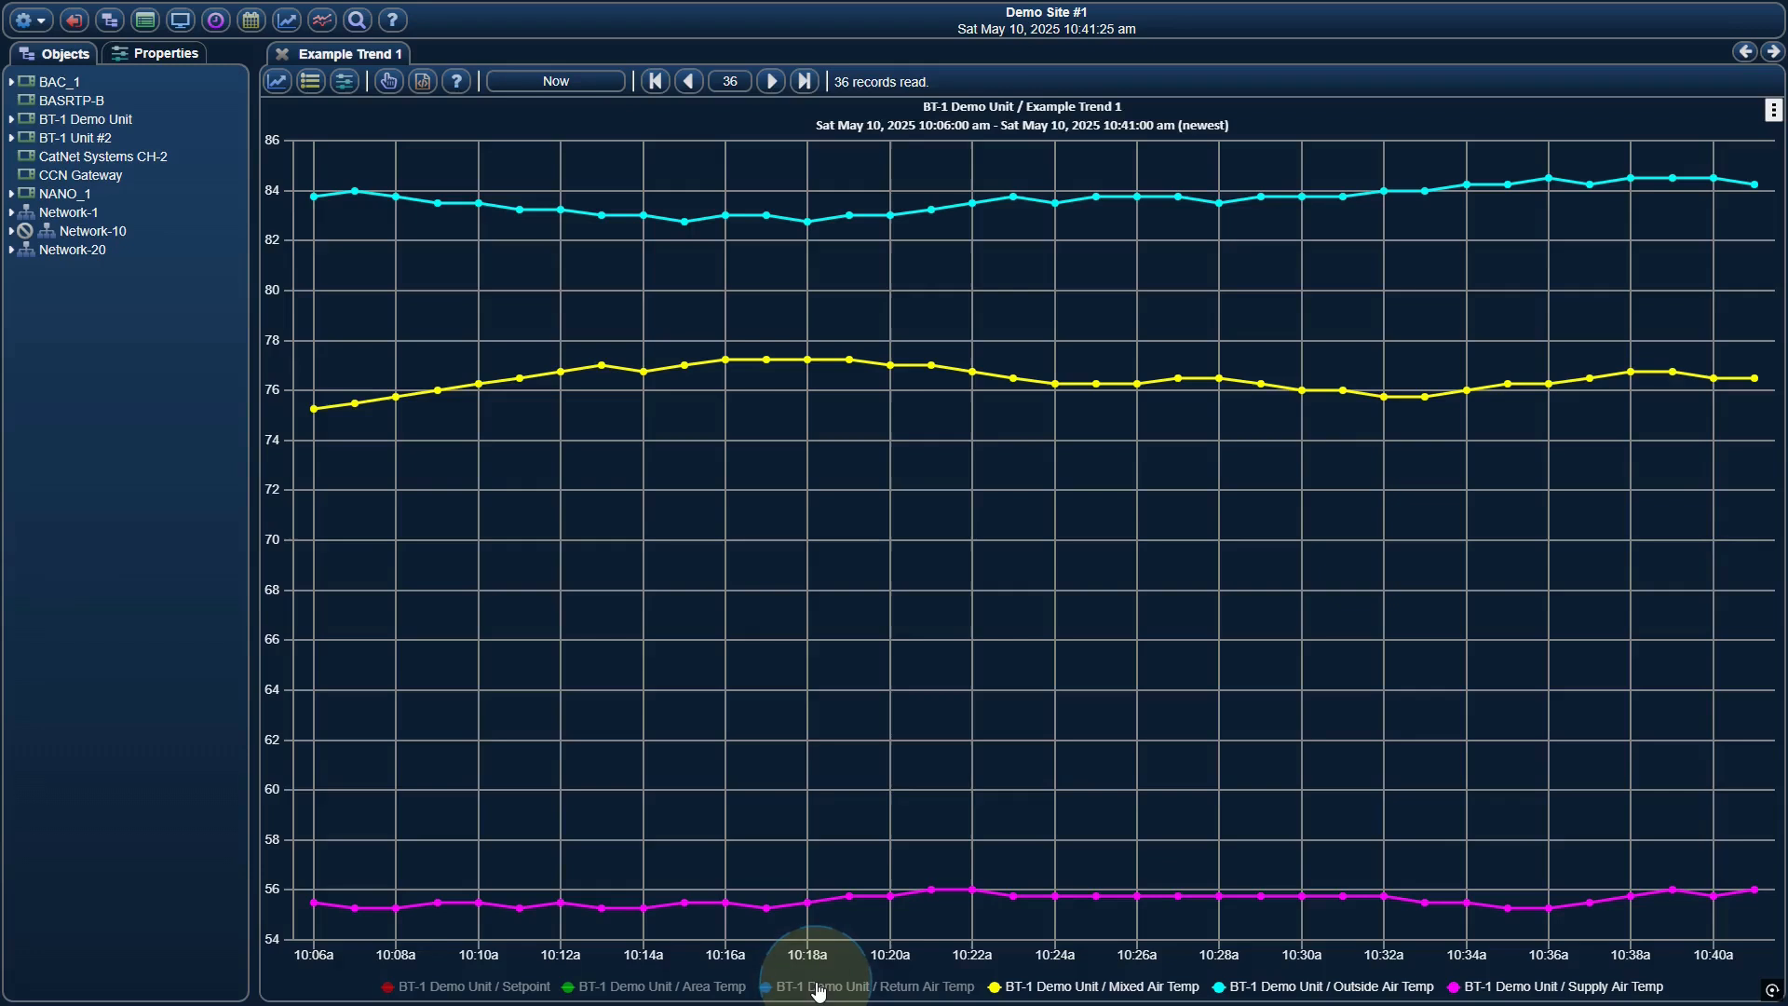
{"action": "left_click", "coordinate": [817, 990]}
{"action": "left_click", "coordinate": [712, 988]}
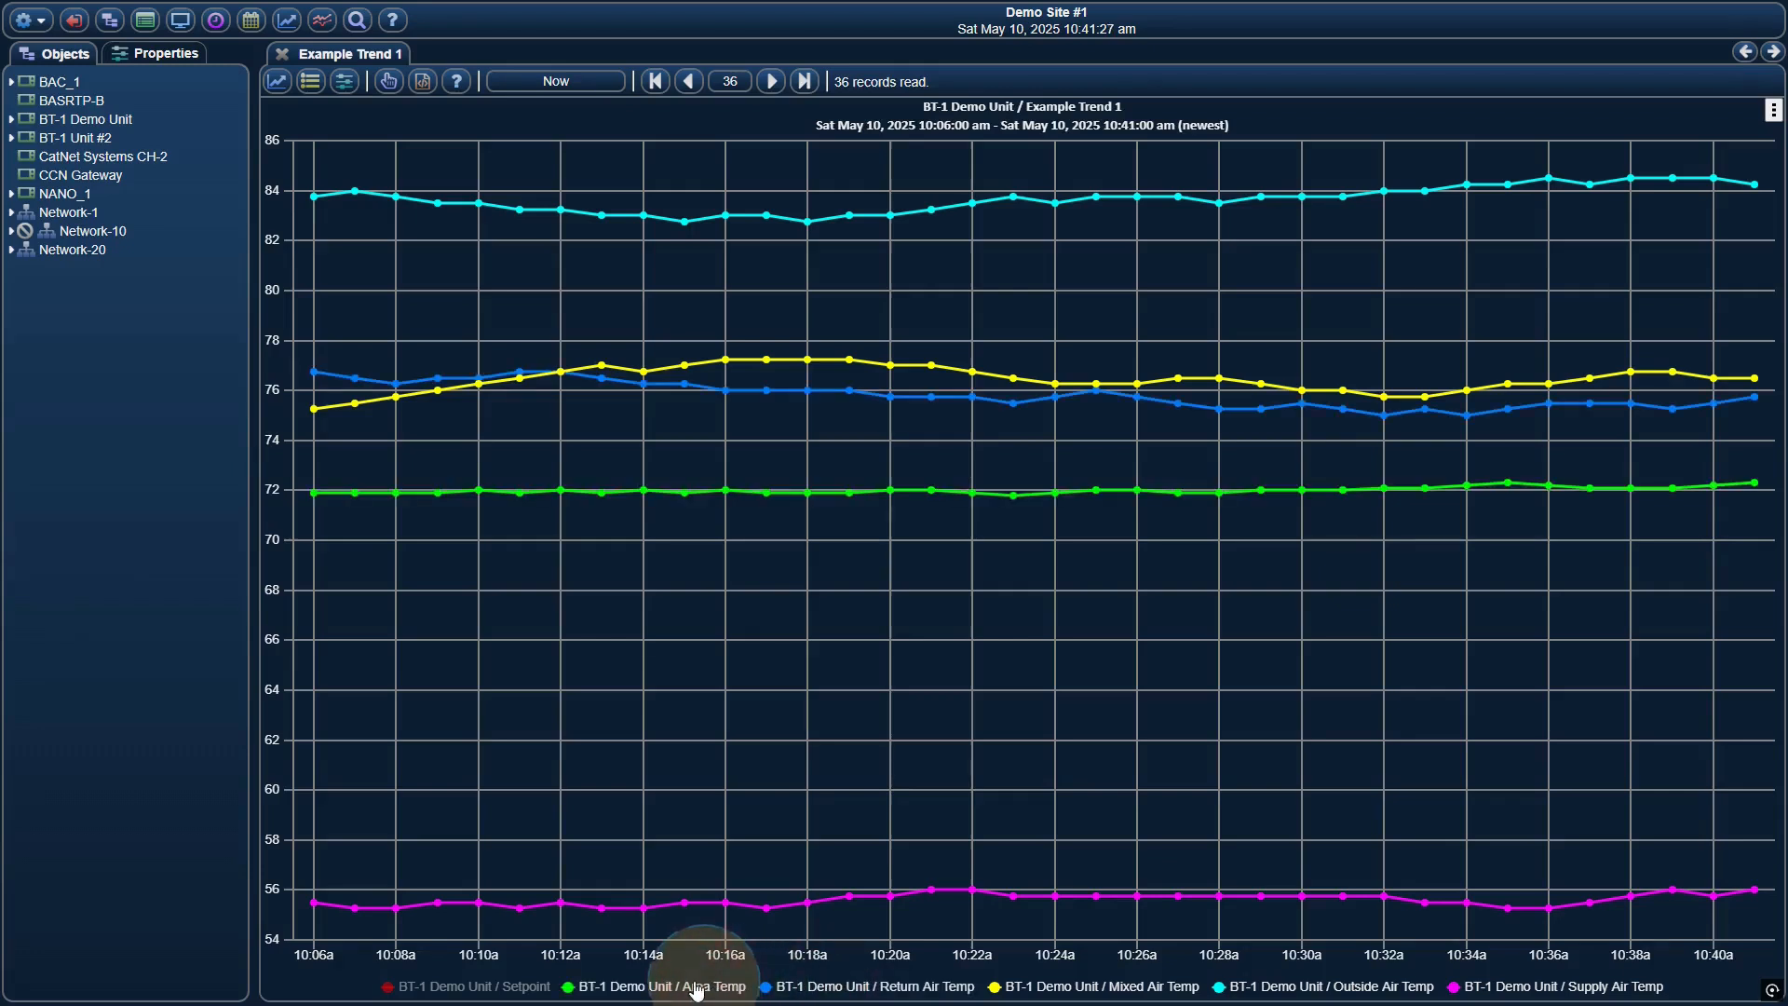
{"action": "left_click", "coordinate": [540, 989]}
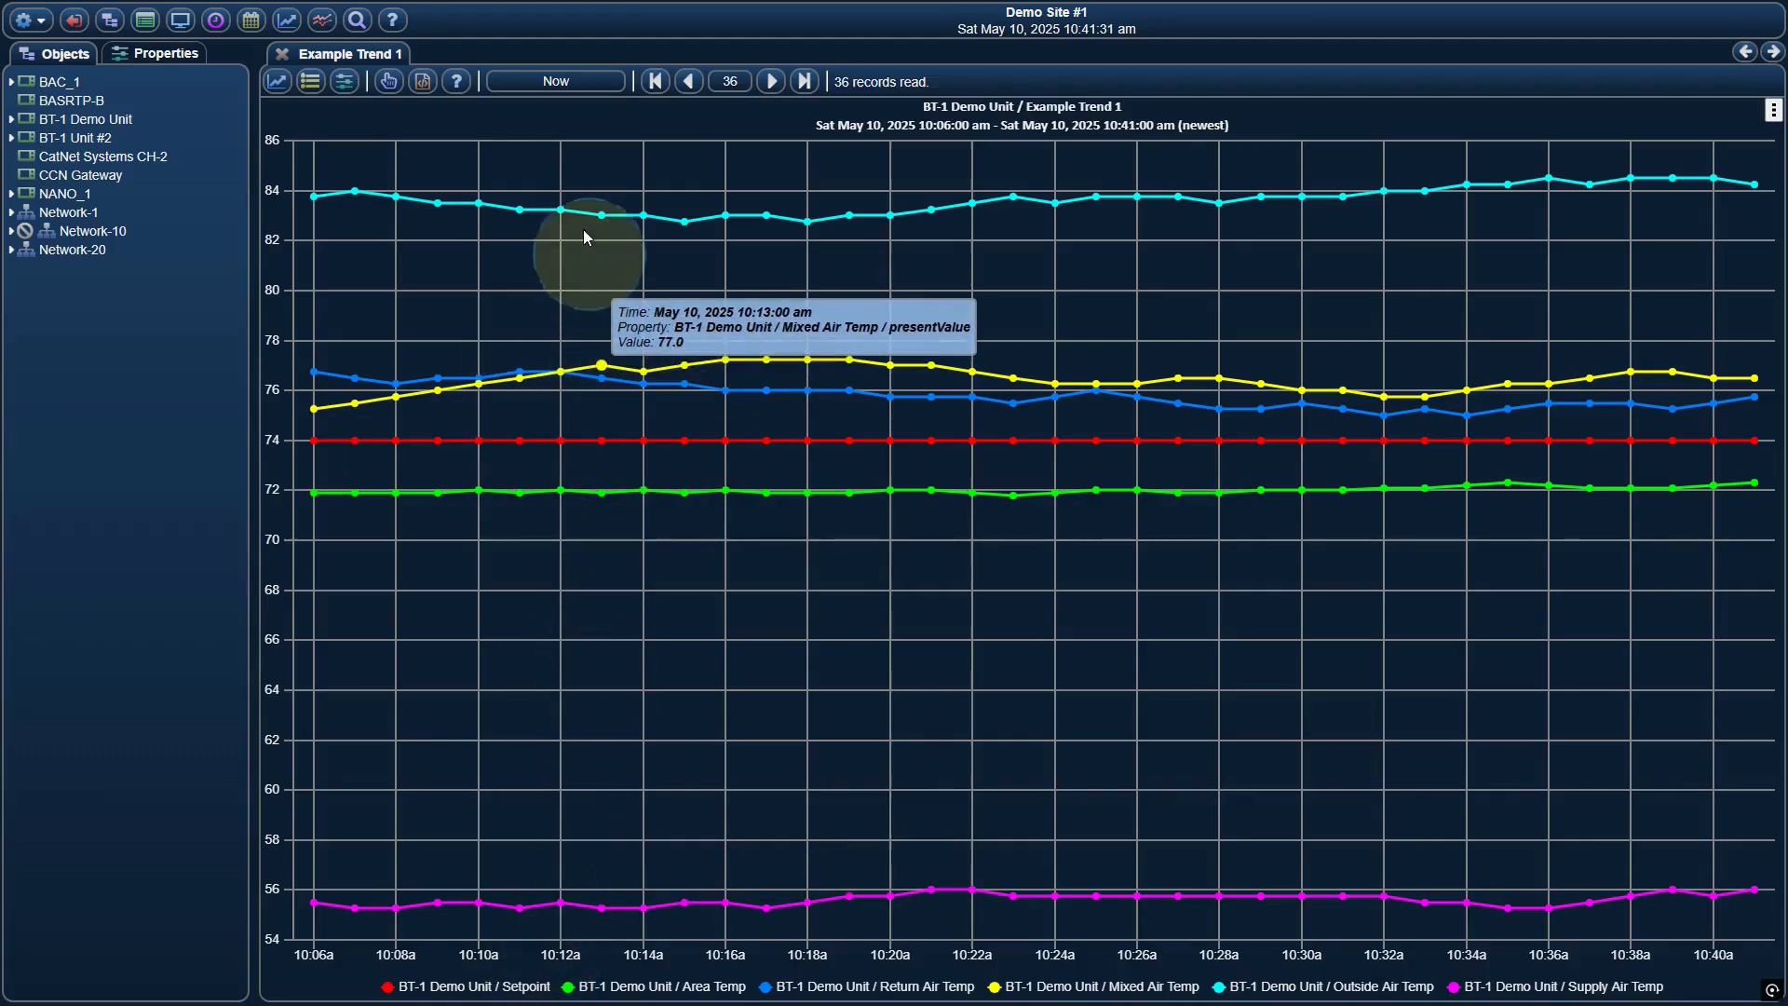
Step: Display Example Trend 1 data starting from 4 hours ago with 96 records
{"action": "left_click", "coordinate": [567, 82]}
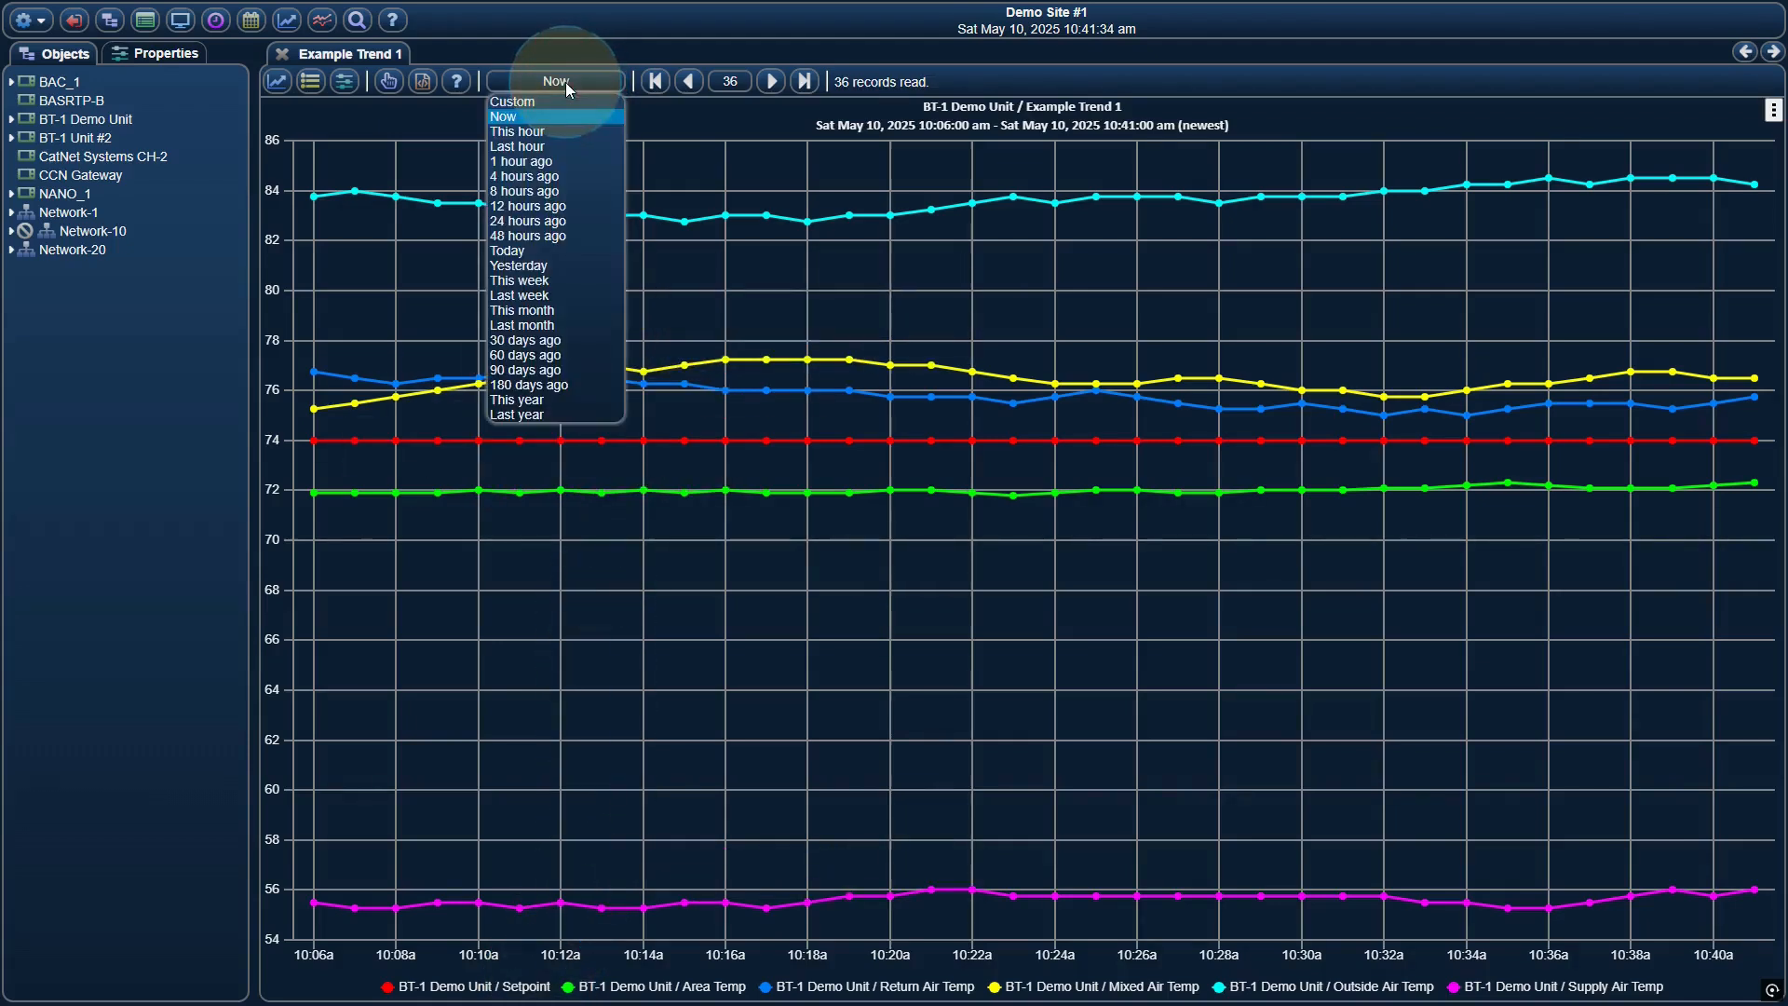
{"action": "left_click", "coordinate": [559, 176]}
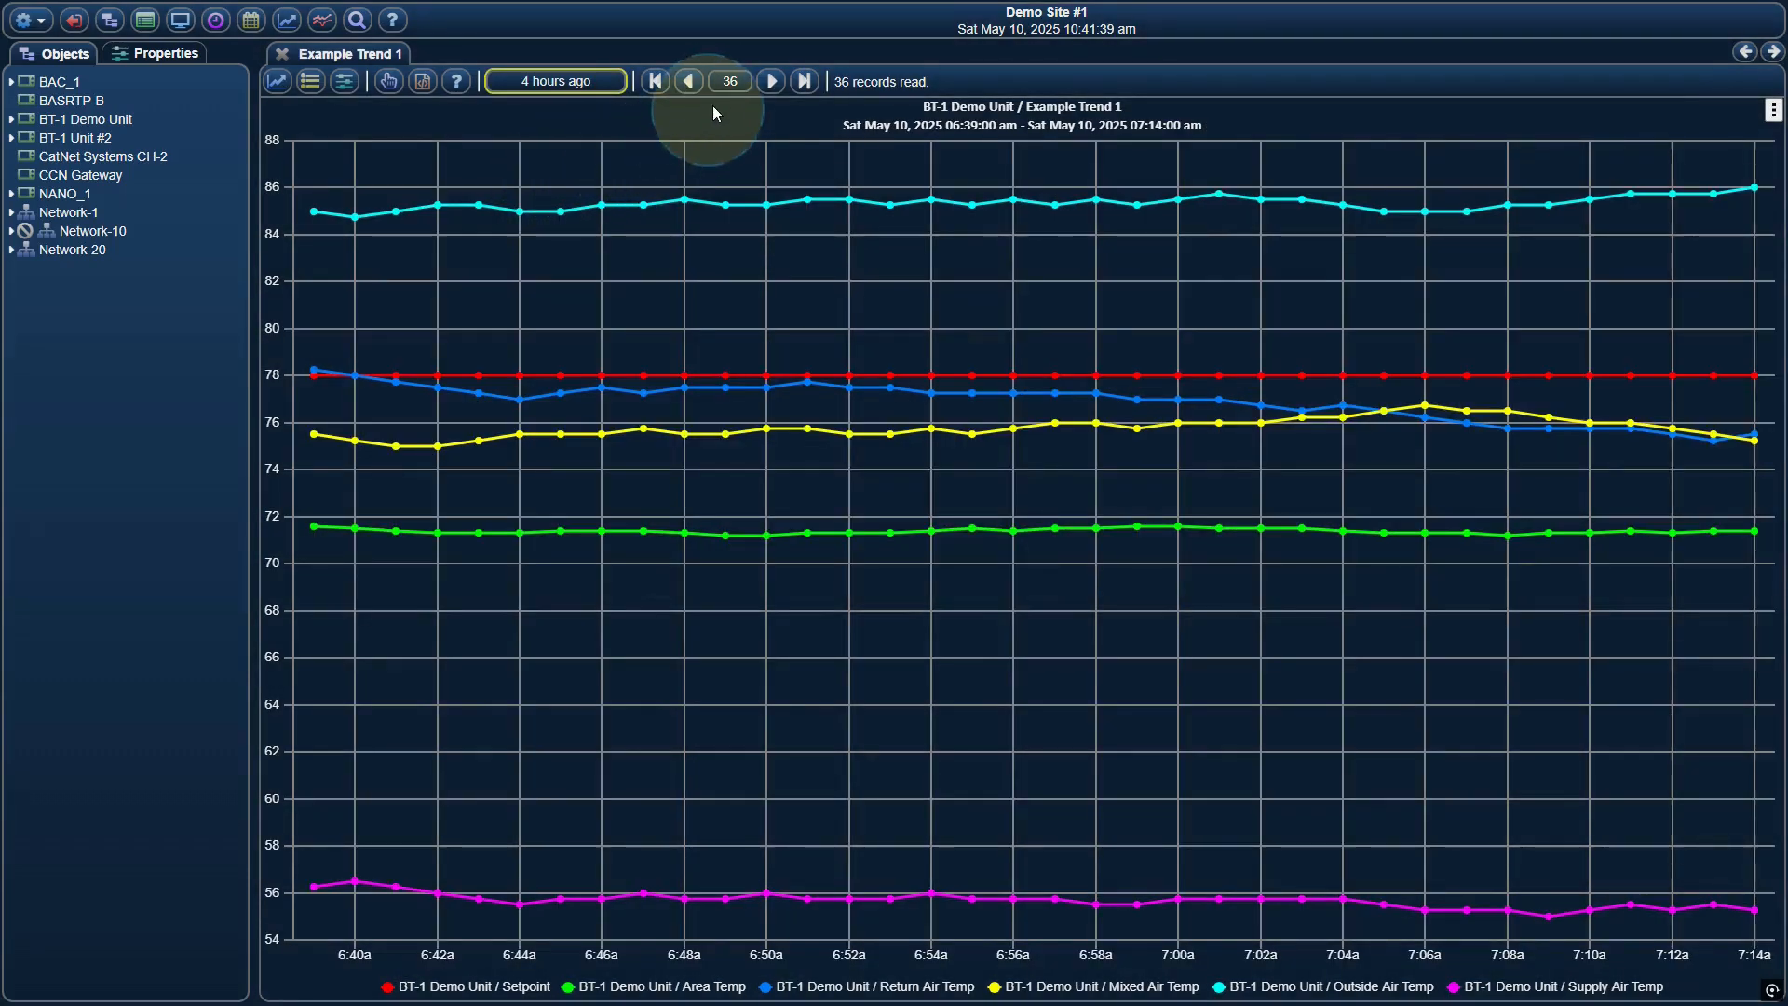
{"action": "left_click", "coordinate": [731, 82]}
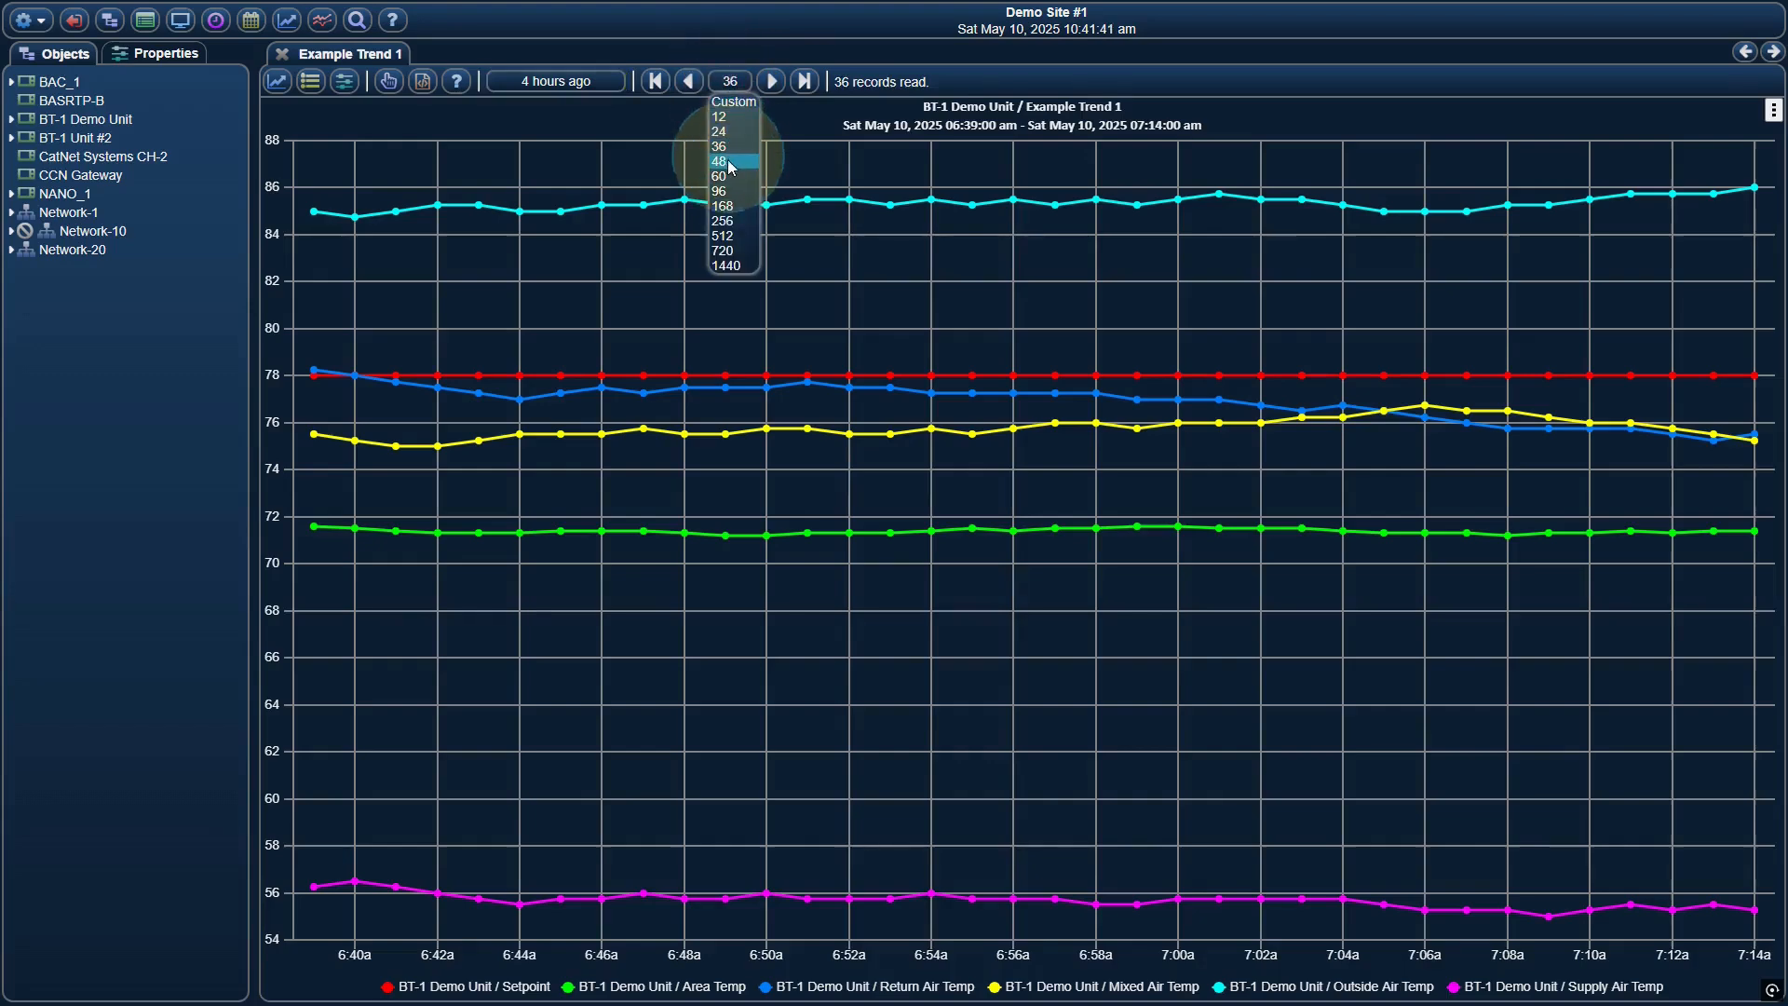
{"action": "left_click", "coordinate": [731, 192]}
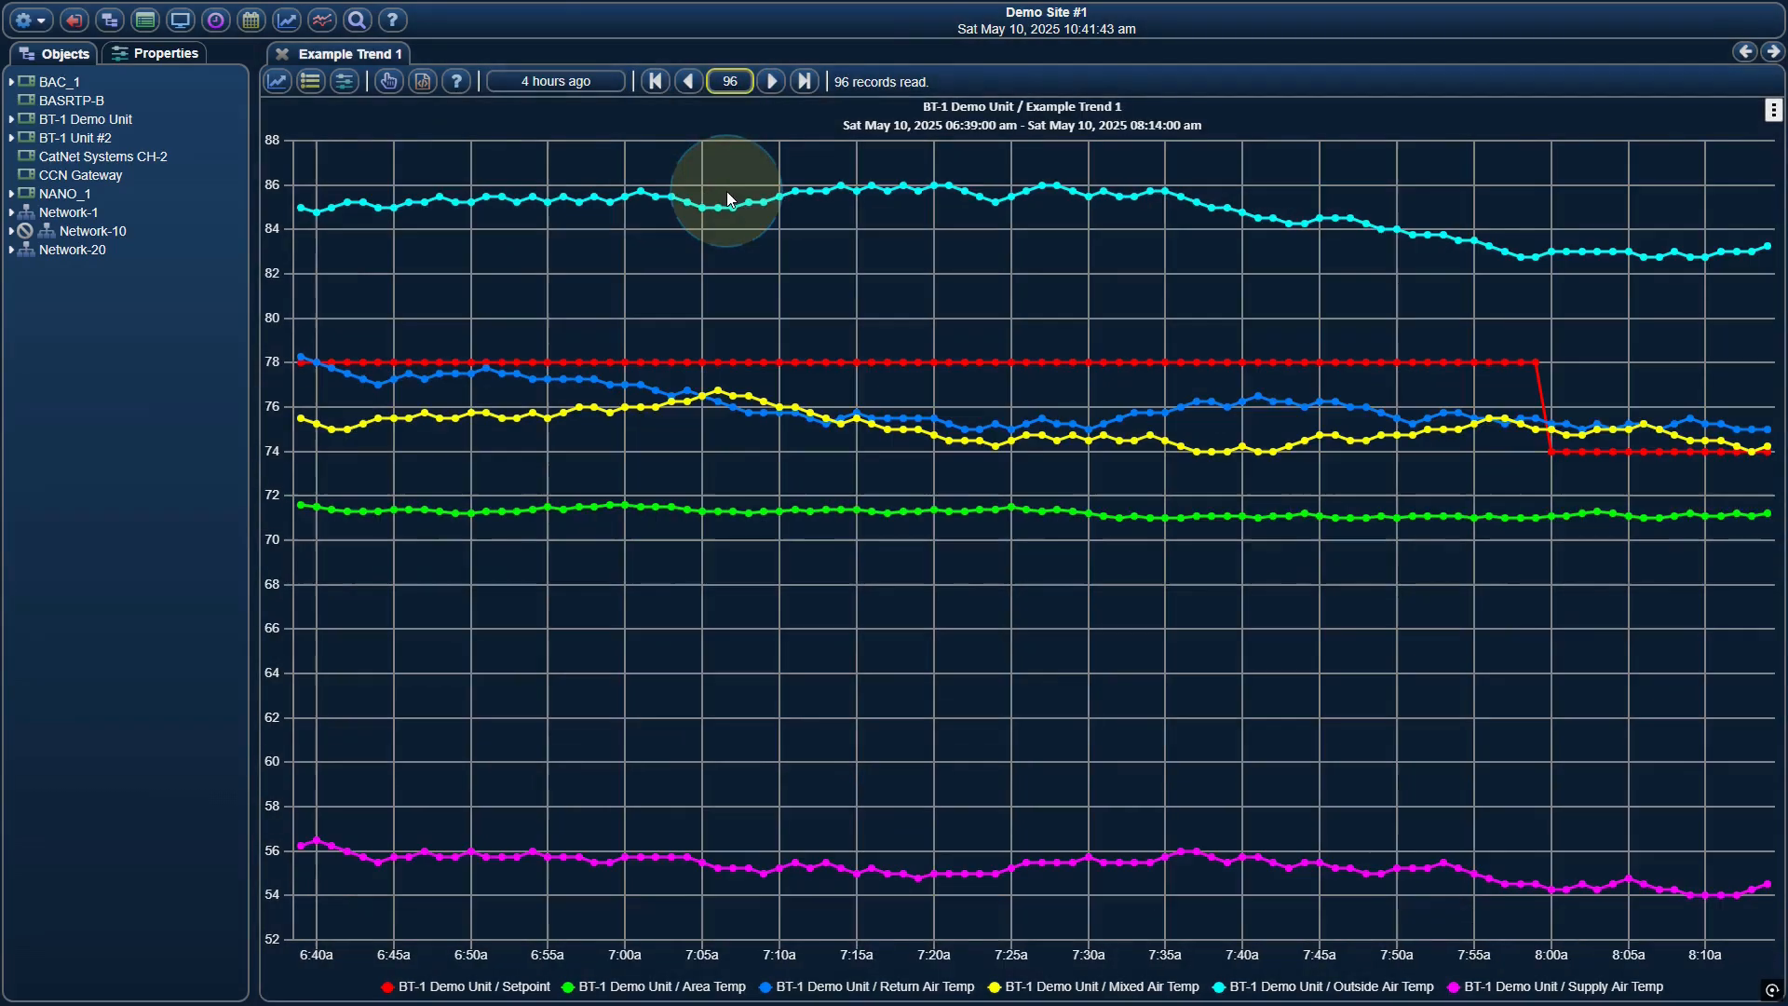
Step: Page back through the two preceding sets of 96 records in Example Trend 1, and return to the newest records
{"action": "mouse_move", "coordinate": [723, 195]}
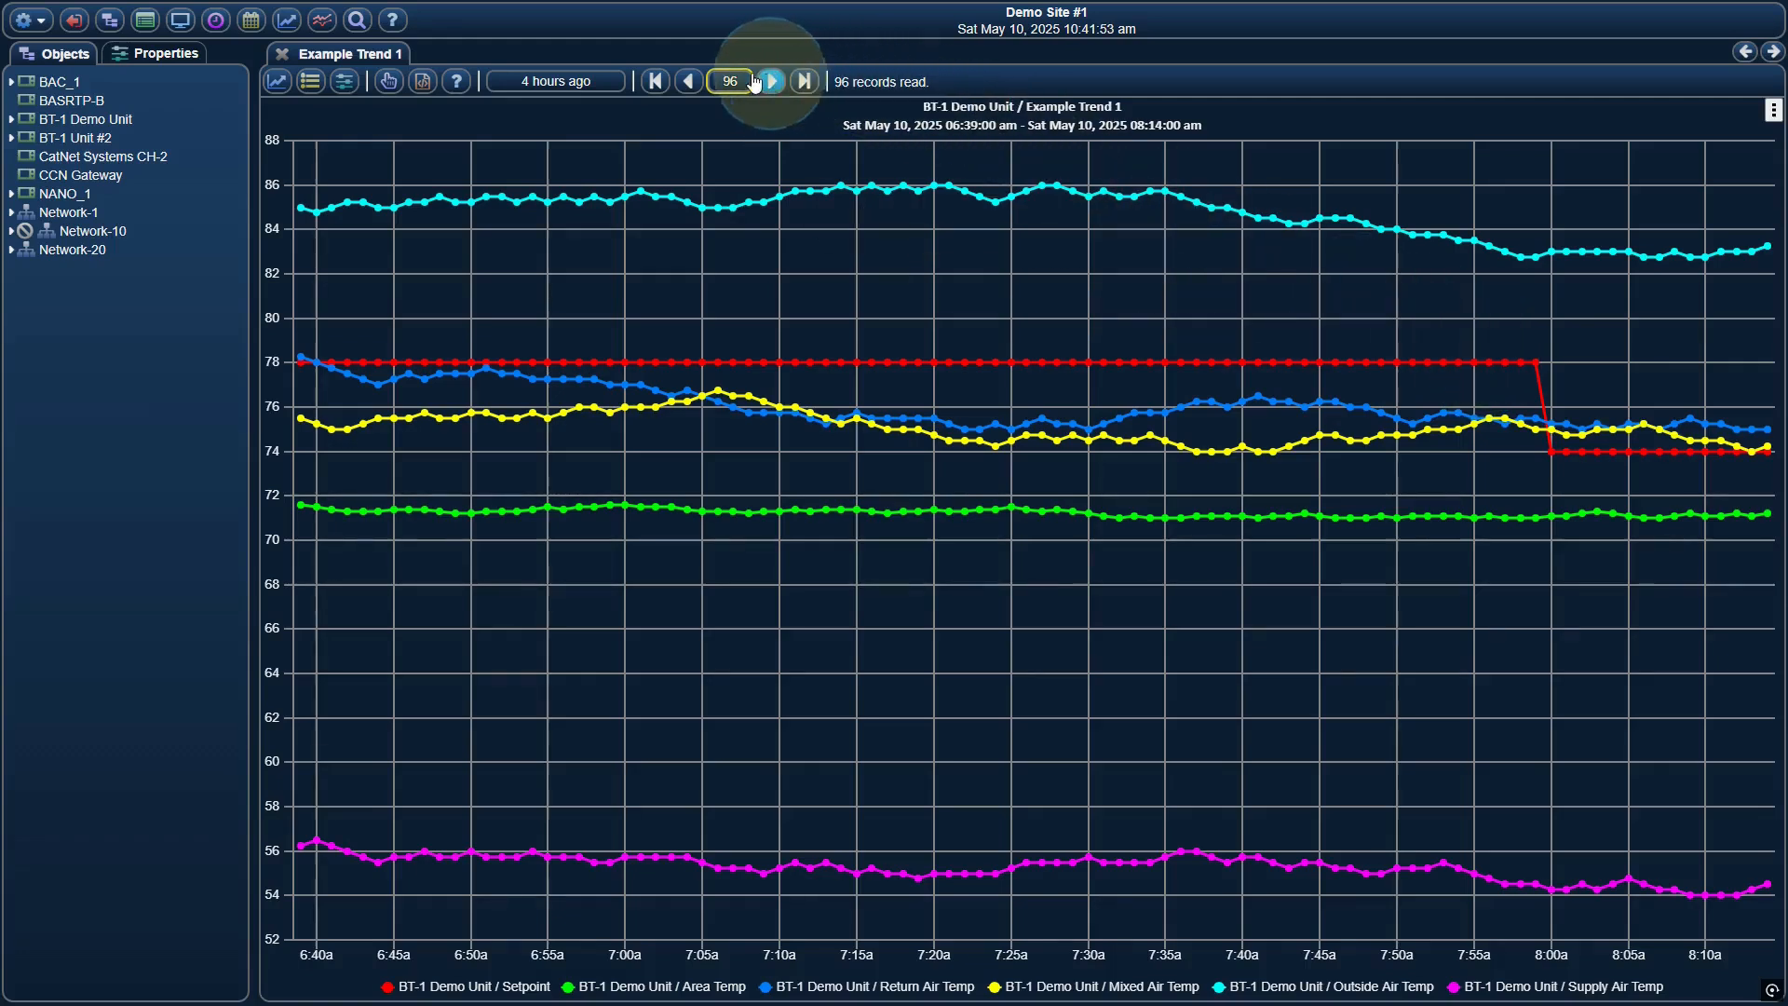
{"action": "left_click", "coordinate": [690, 83]}
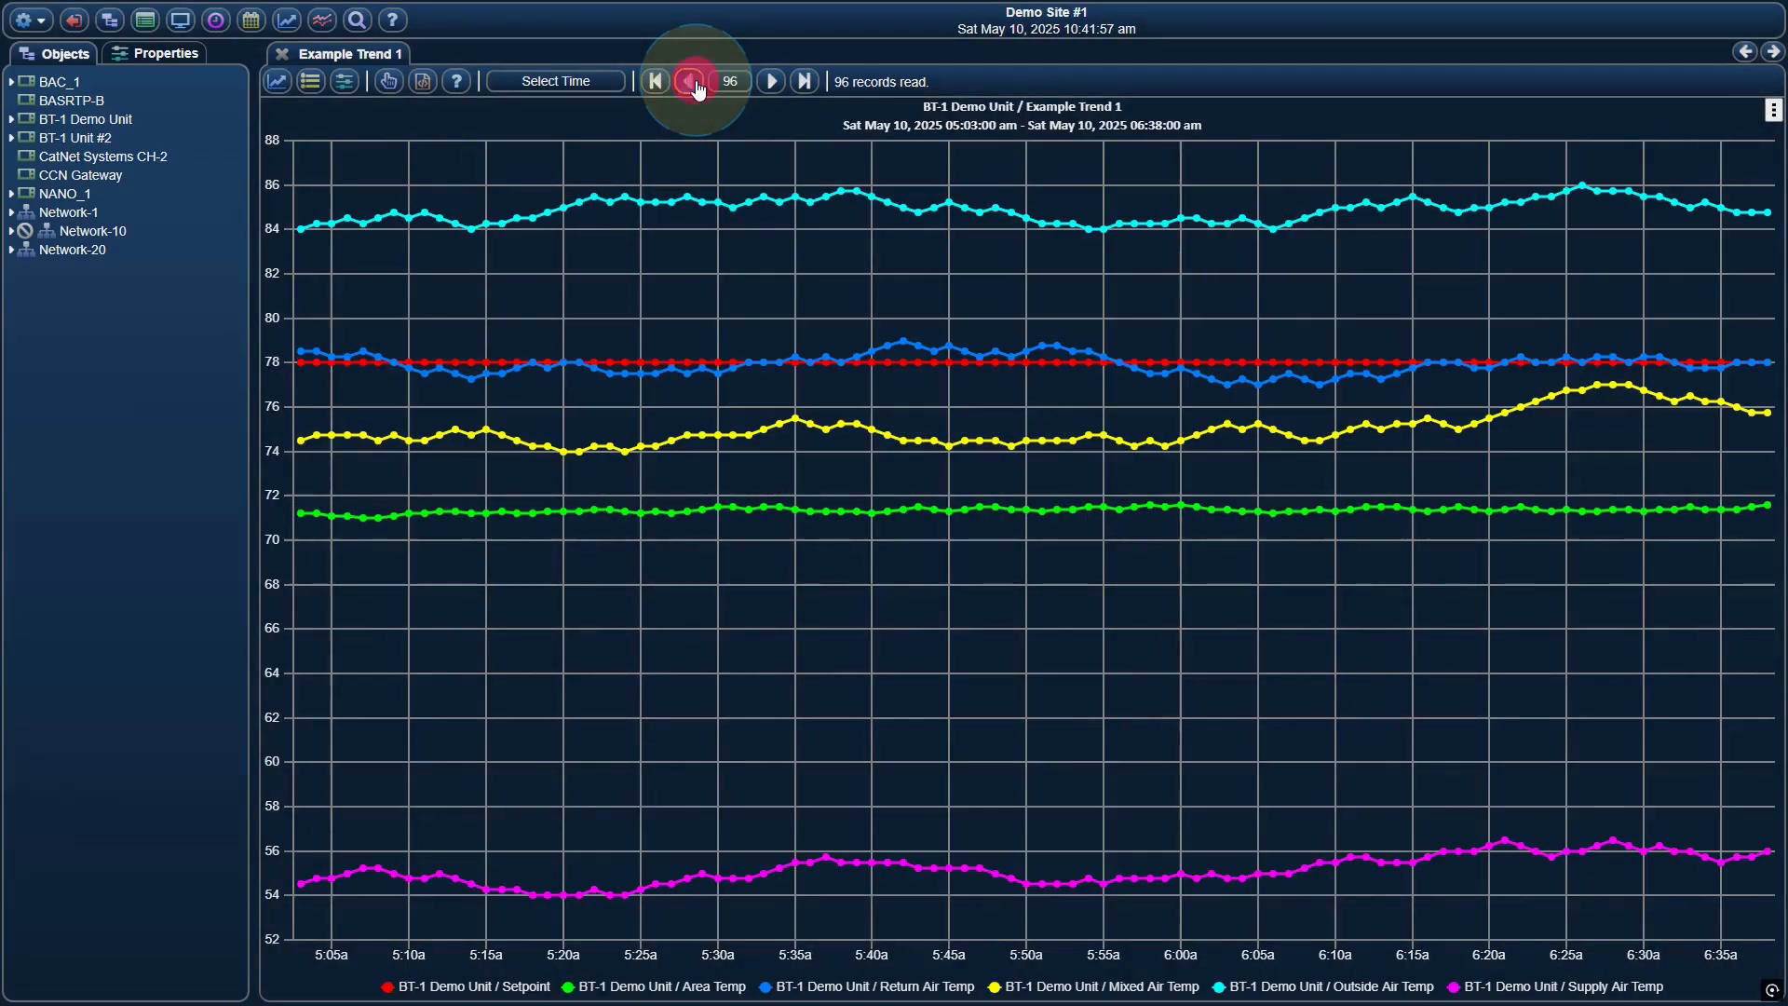
{"action": "left_click", "coordinate": [690, 82]}
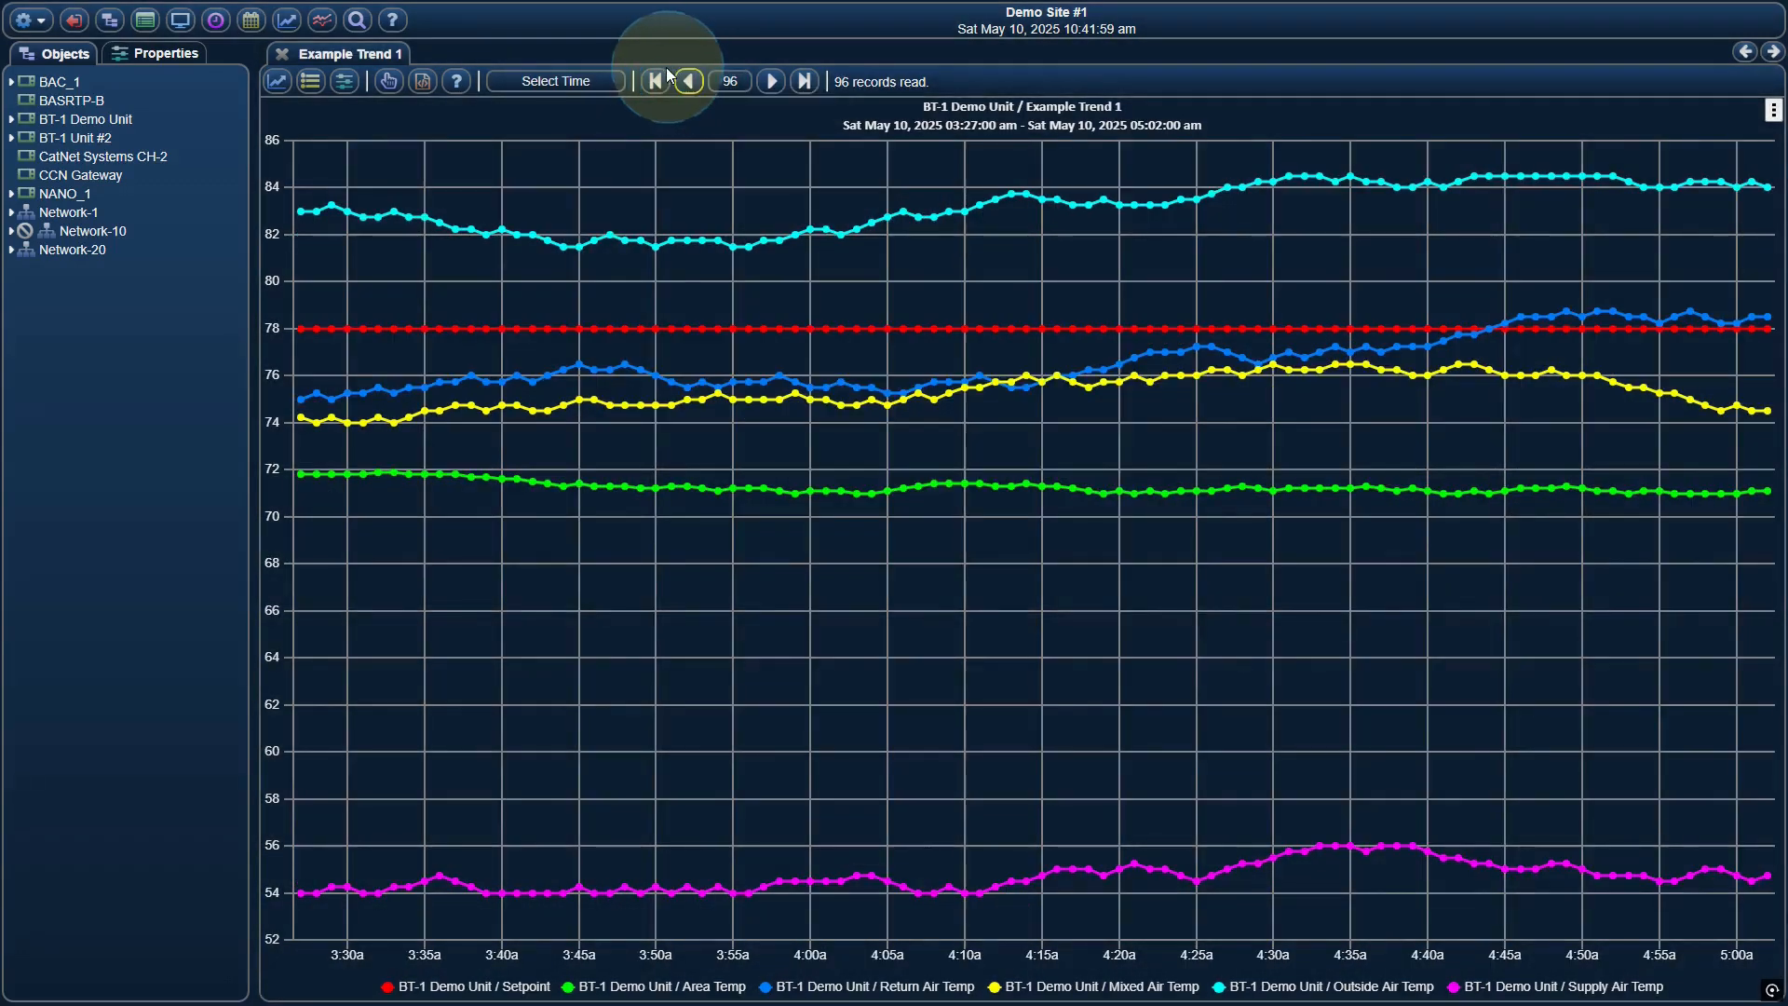
{"action": "left_click", "coordinate": [804, 84]}
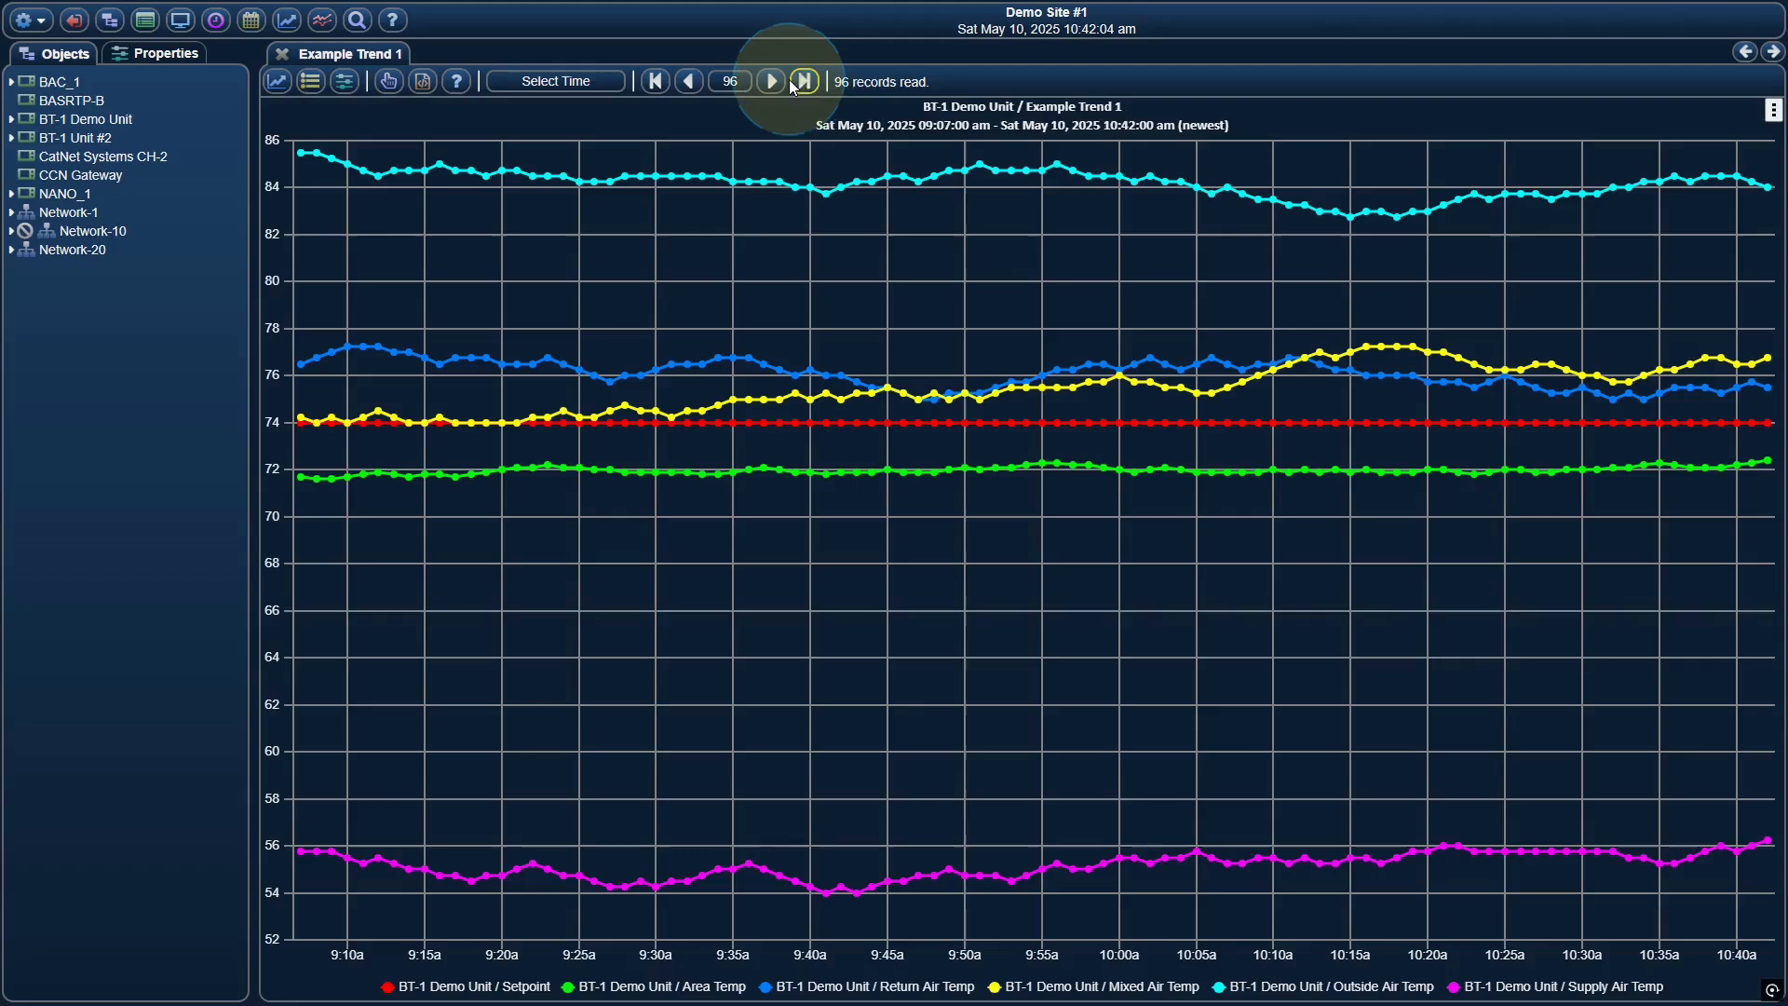
Step: Zoom the Example Trend 1 graph into the period from about 9:40 am to 10:01 am
{"action": "left_click", "coordinate": [1772, 111]}
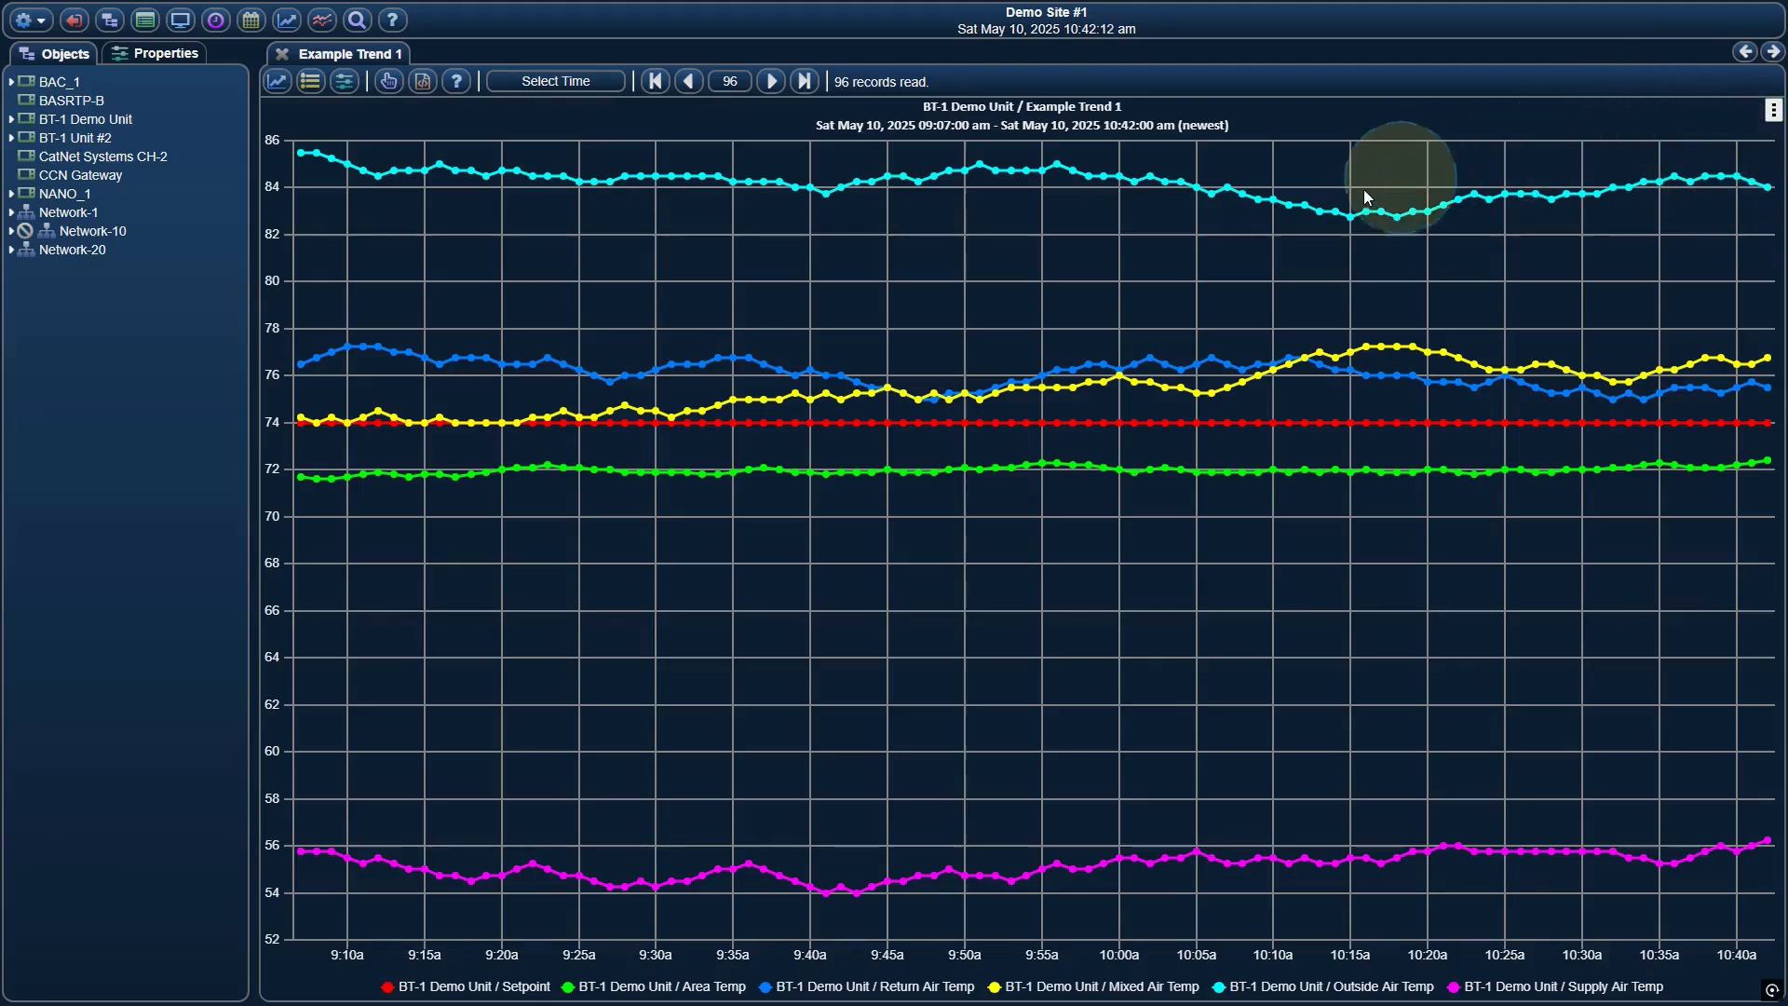
{"action": "mouse_move", "coordinate": [807, 274]}
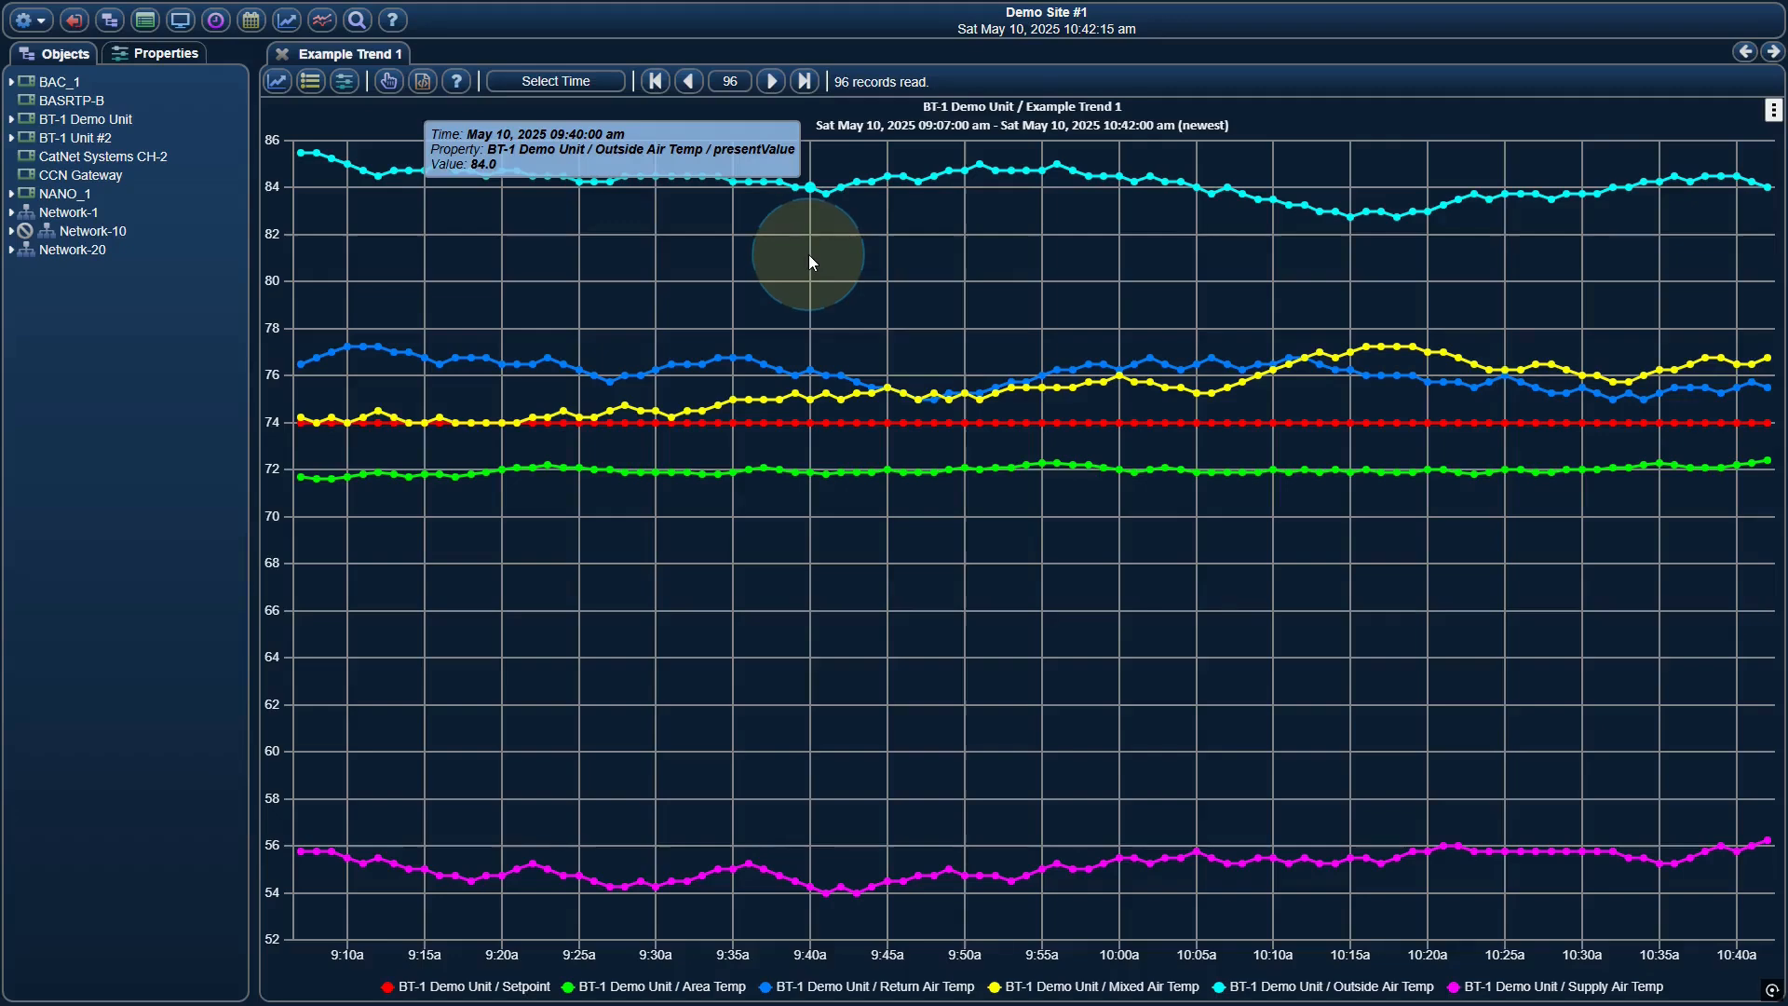
{"action": "left_click_drag", "start_coordinate": [808, 256], "coordinate": [1139, 278]}
{"action": "mouse_move", "coordinate": [1078, 407]}
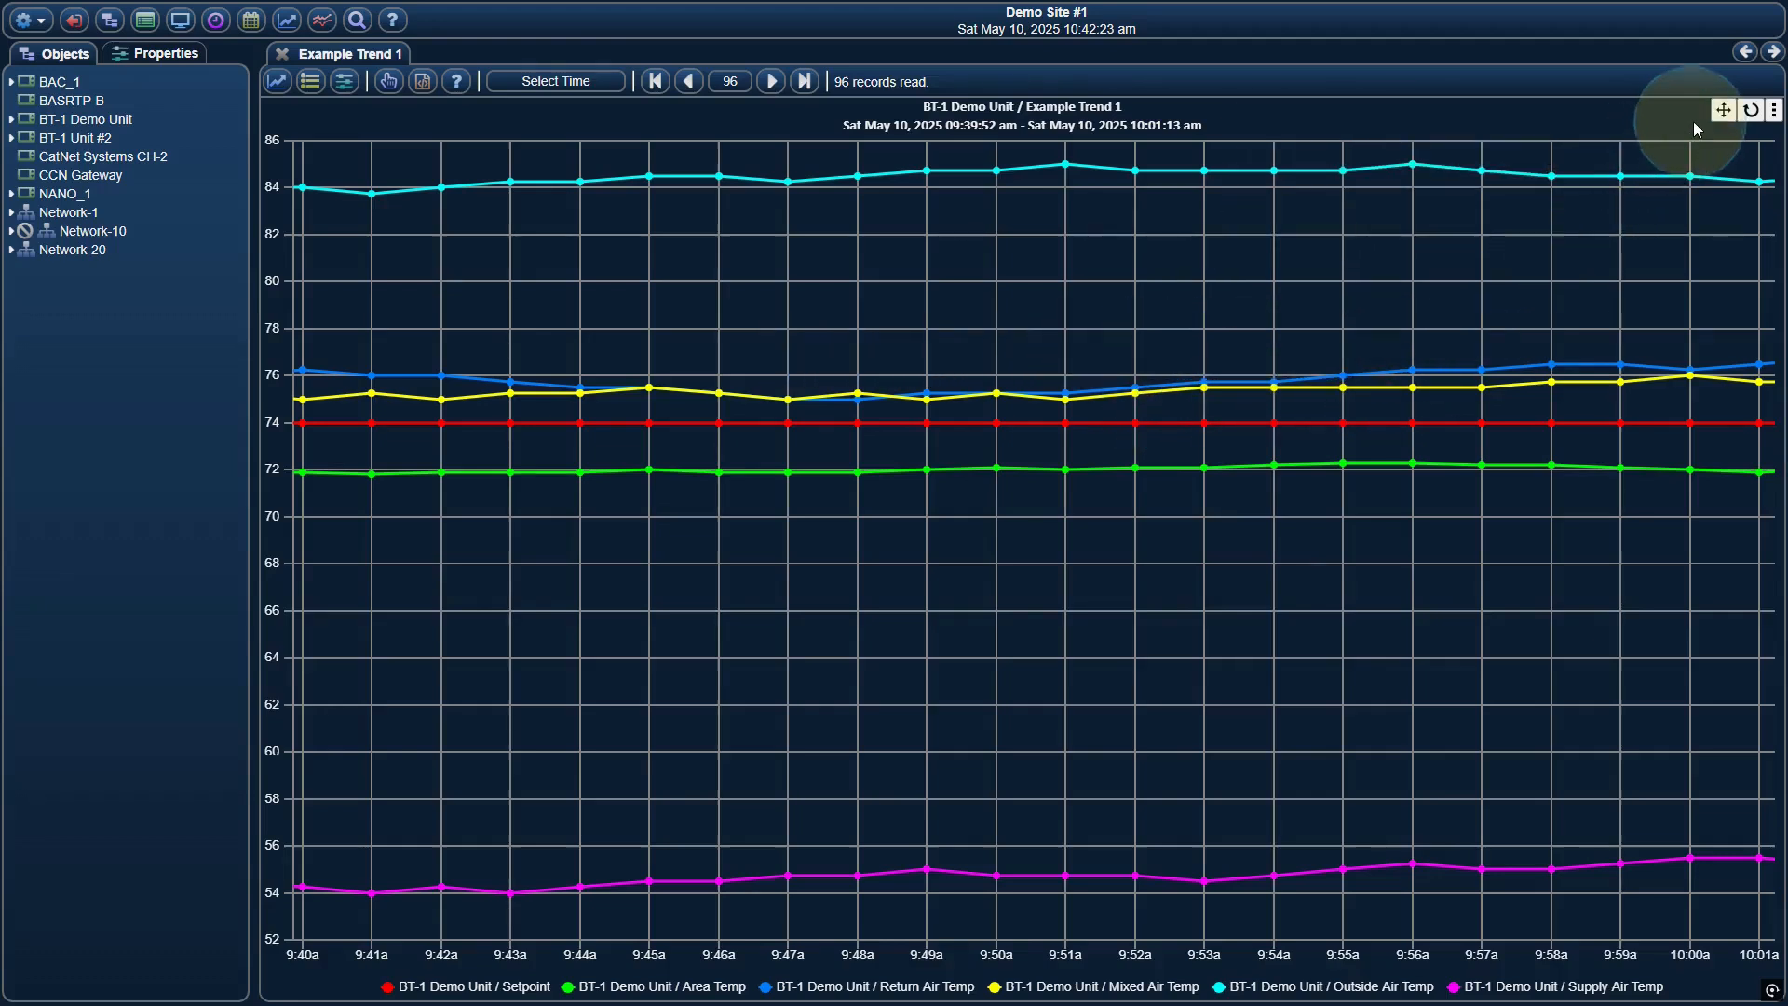
Step: Pan the zoomed graph toward more recent times, and reset it to the full time range
{"action": "left_click", "coordinate": [1724, 112]}
{"action": "left_click_drag", "start_coordinate": [1624, 228], "coordinate": [885, 239]}
{"action": "left_click_drag", "start_coordinate": [1429, 266], "coordinate": [870, 288]}
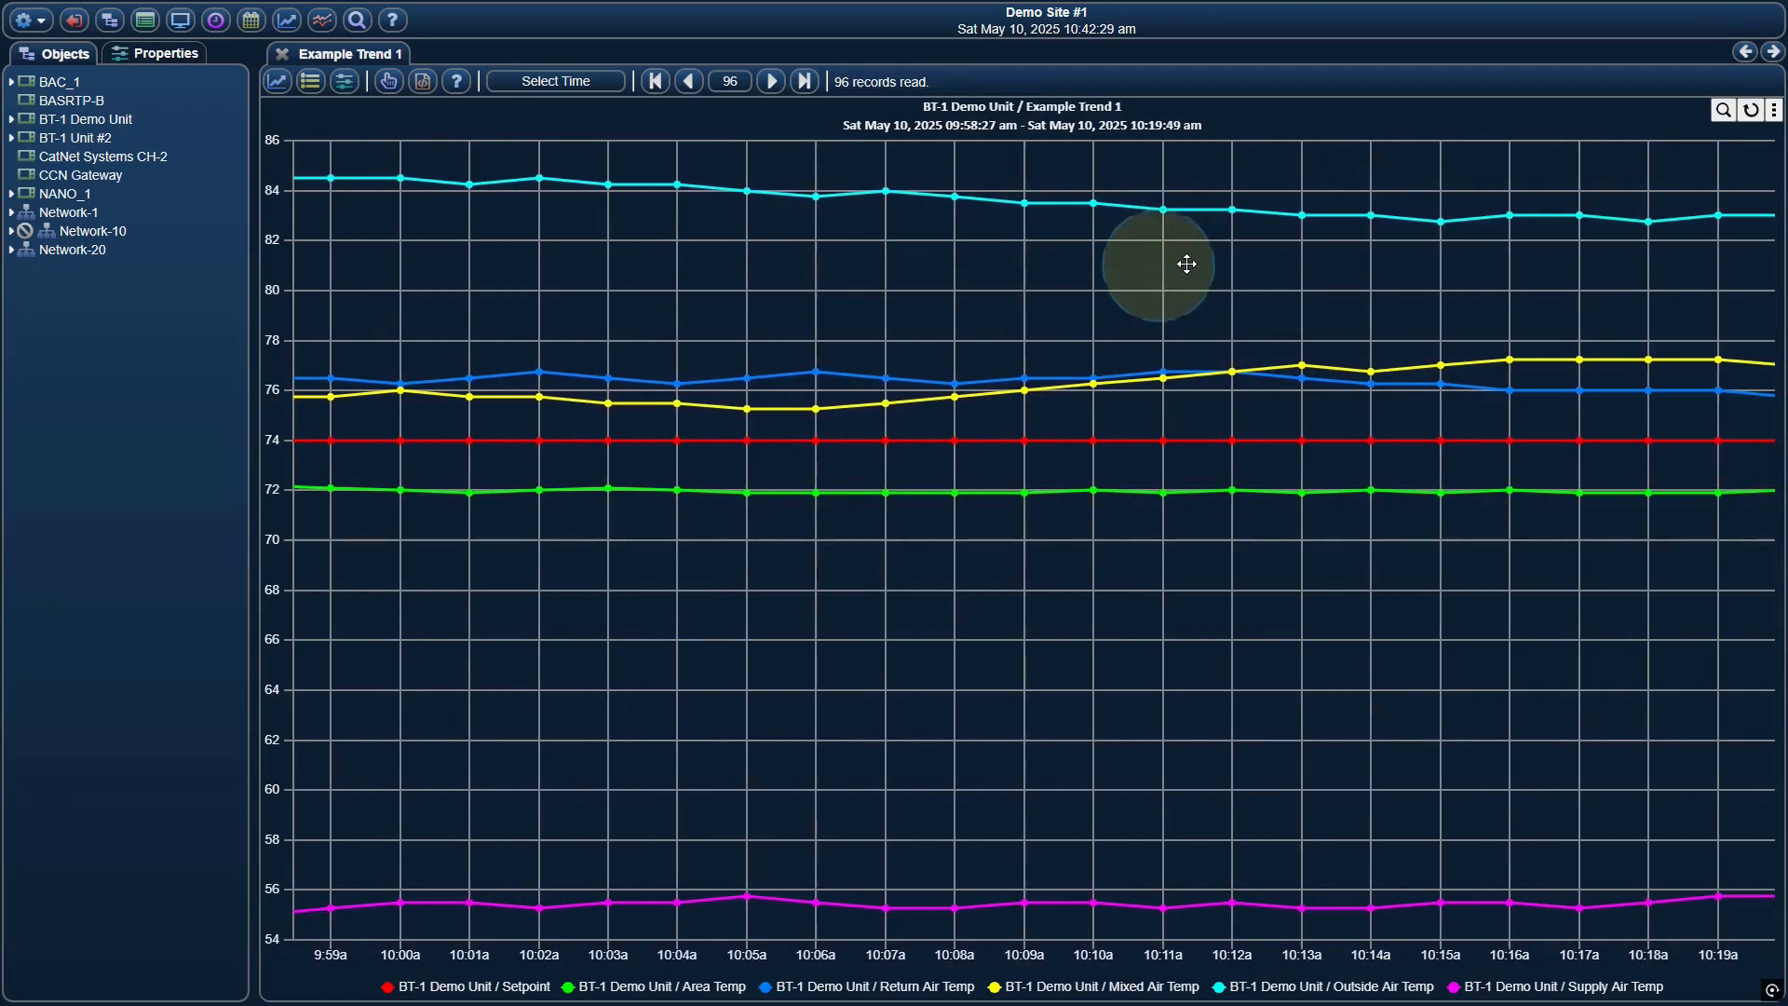
{"action": "left_click", "coordinate": [1752, 110]}
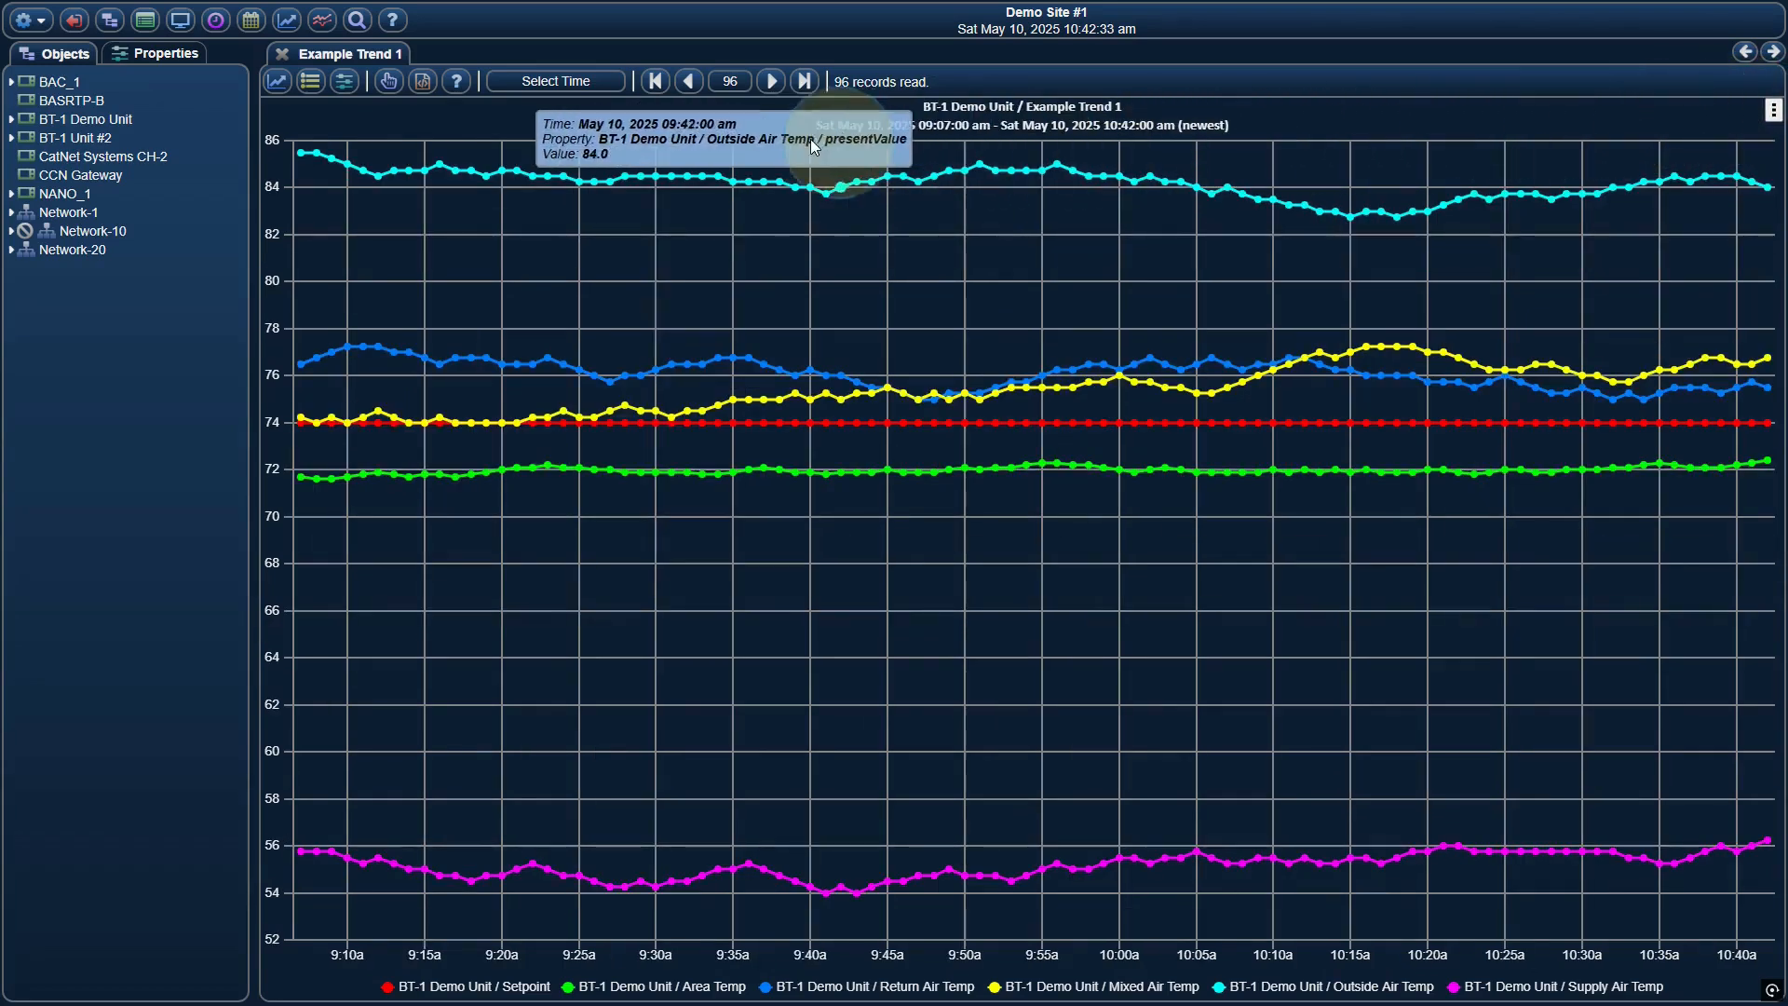
Step: Show the Example Trend 1 records as a table and look through the logged values for each time entry
{"action": "left_click", "coordinate": [310, 84]}
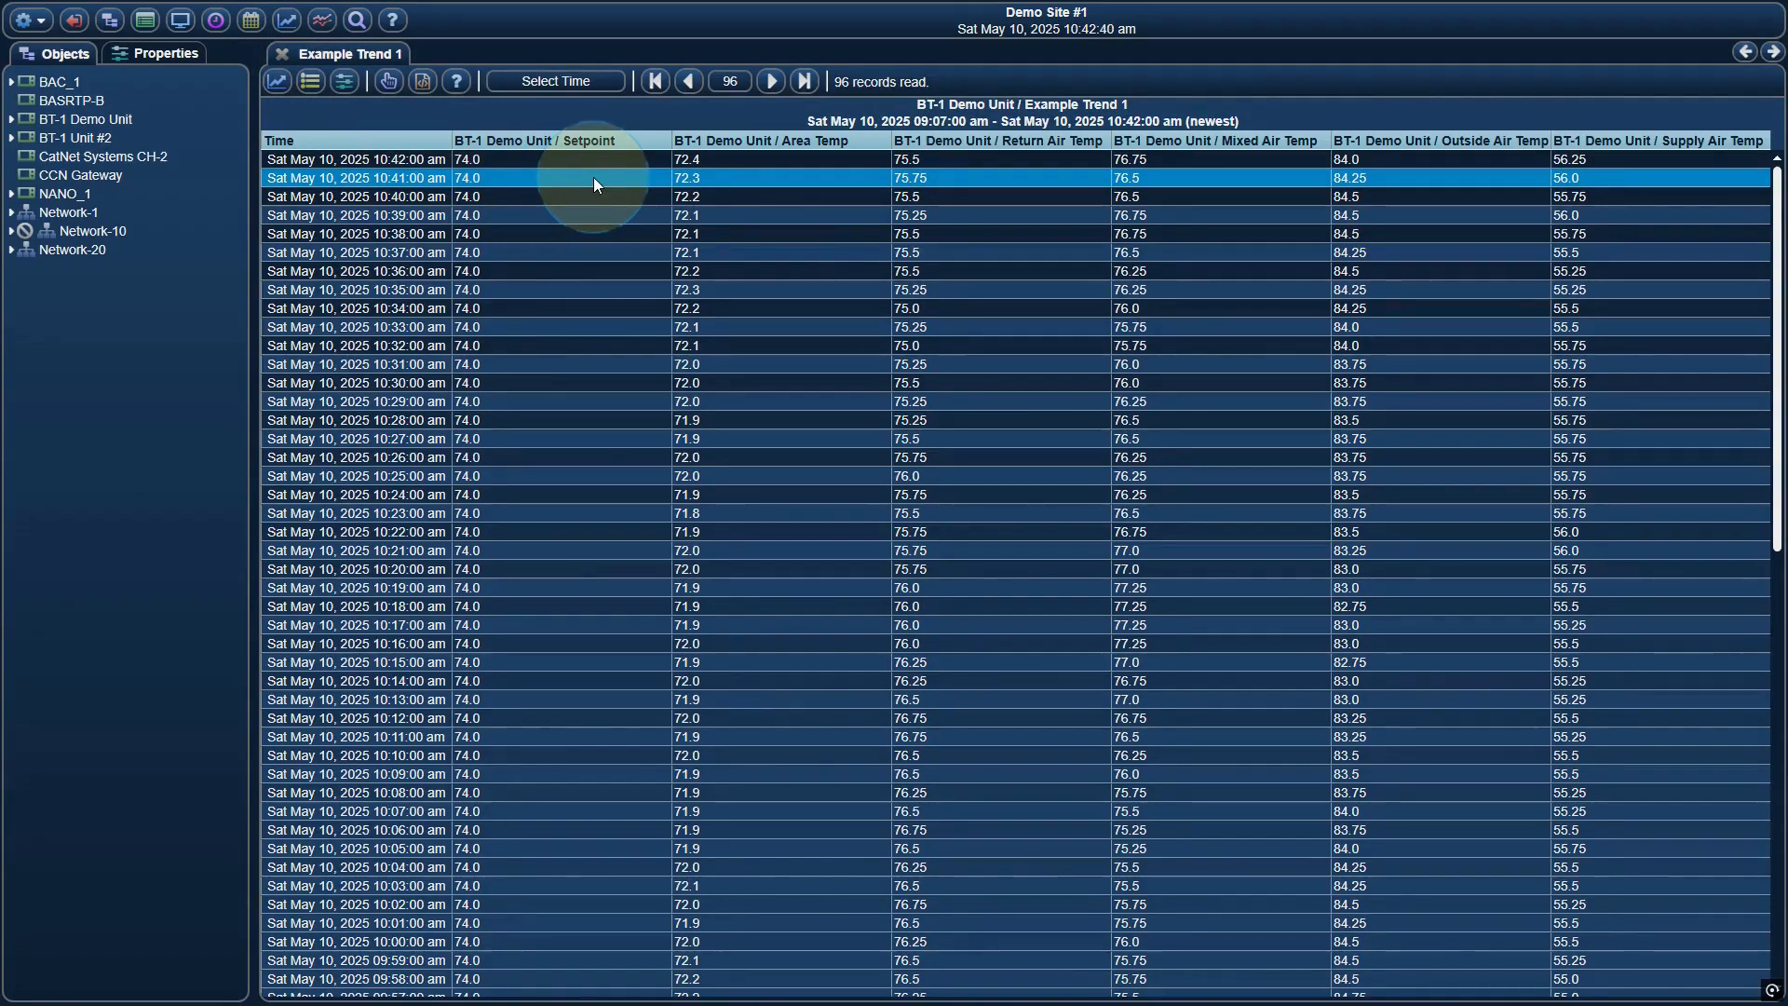
{"action": "scroll", "coordinate": [594, 179], "scroll_direction": "down", "scroll_amount": 10}
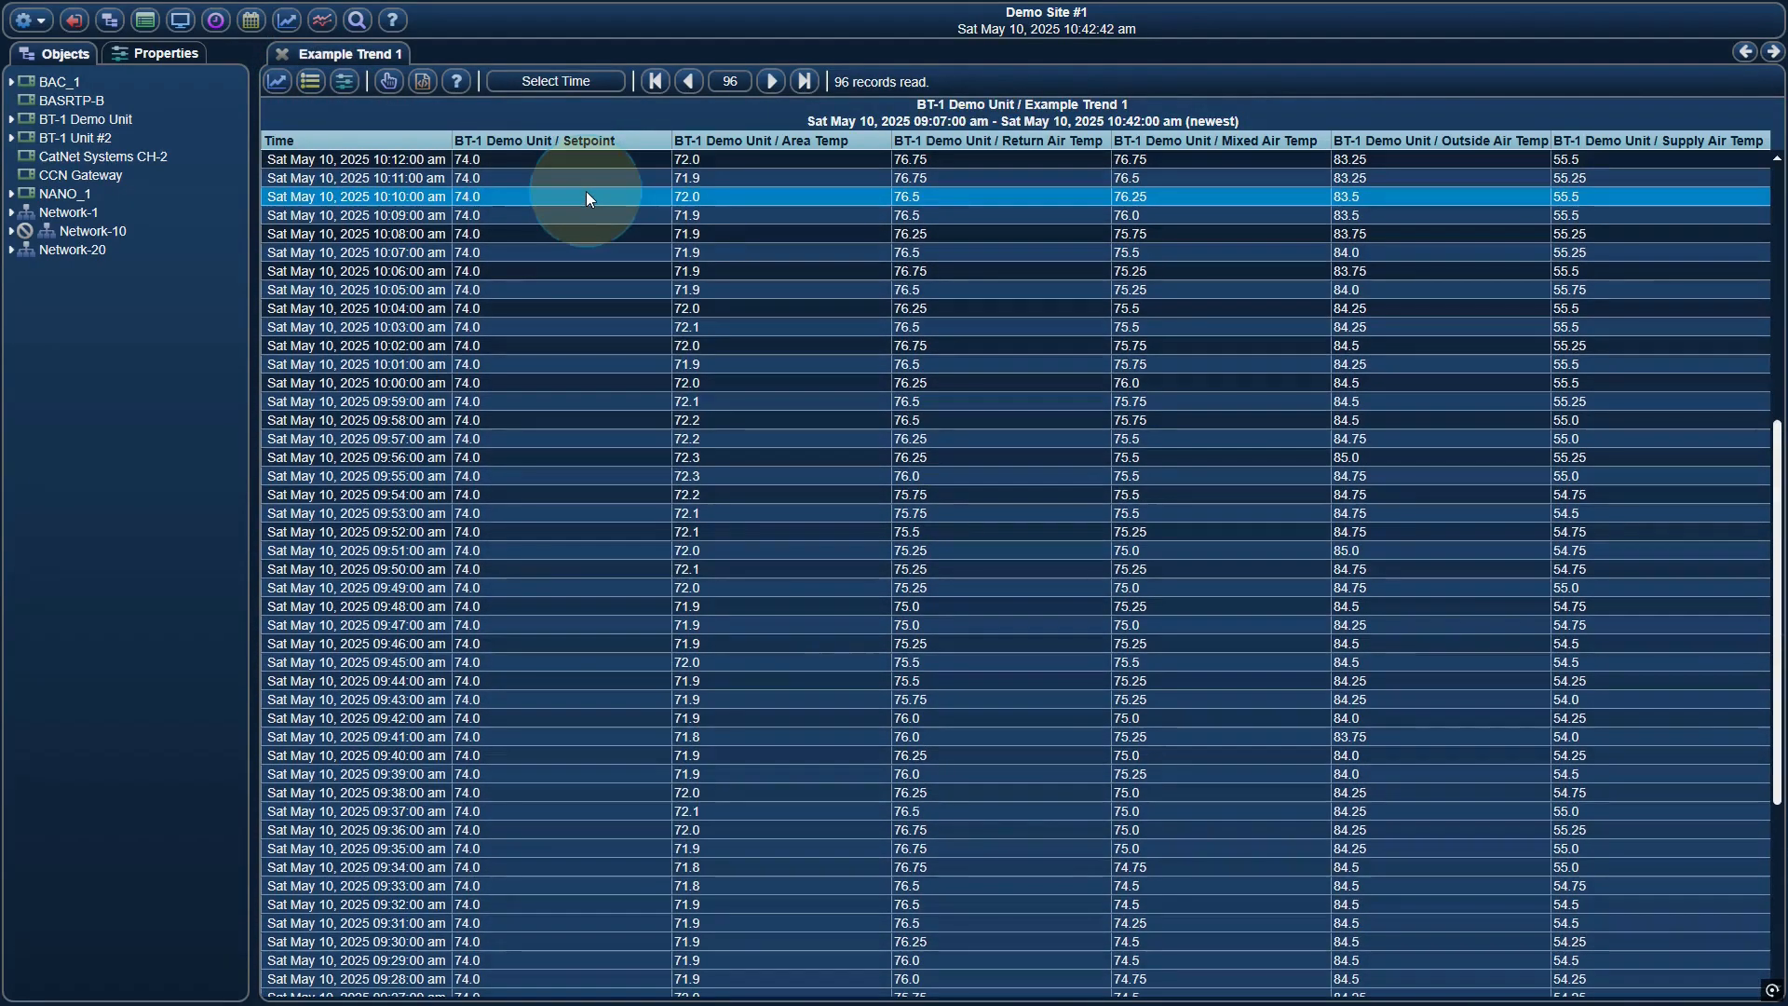
{"action": "scroll", "coordinate": [583, 195], "scroll_direction": "down", "scroll_amount": 3}
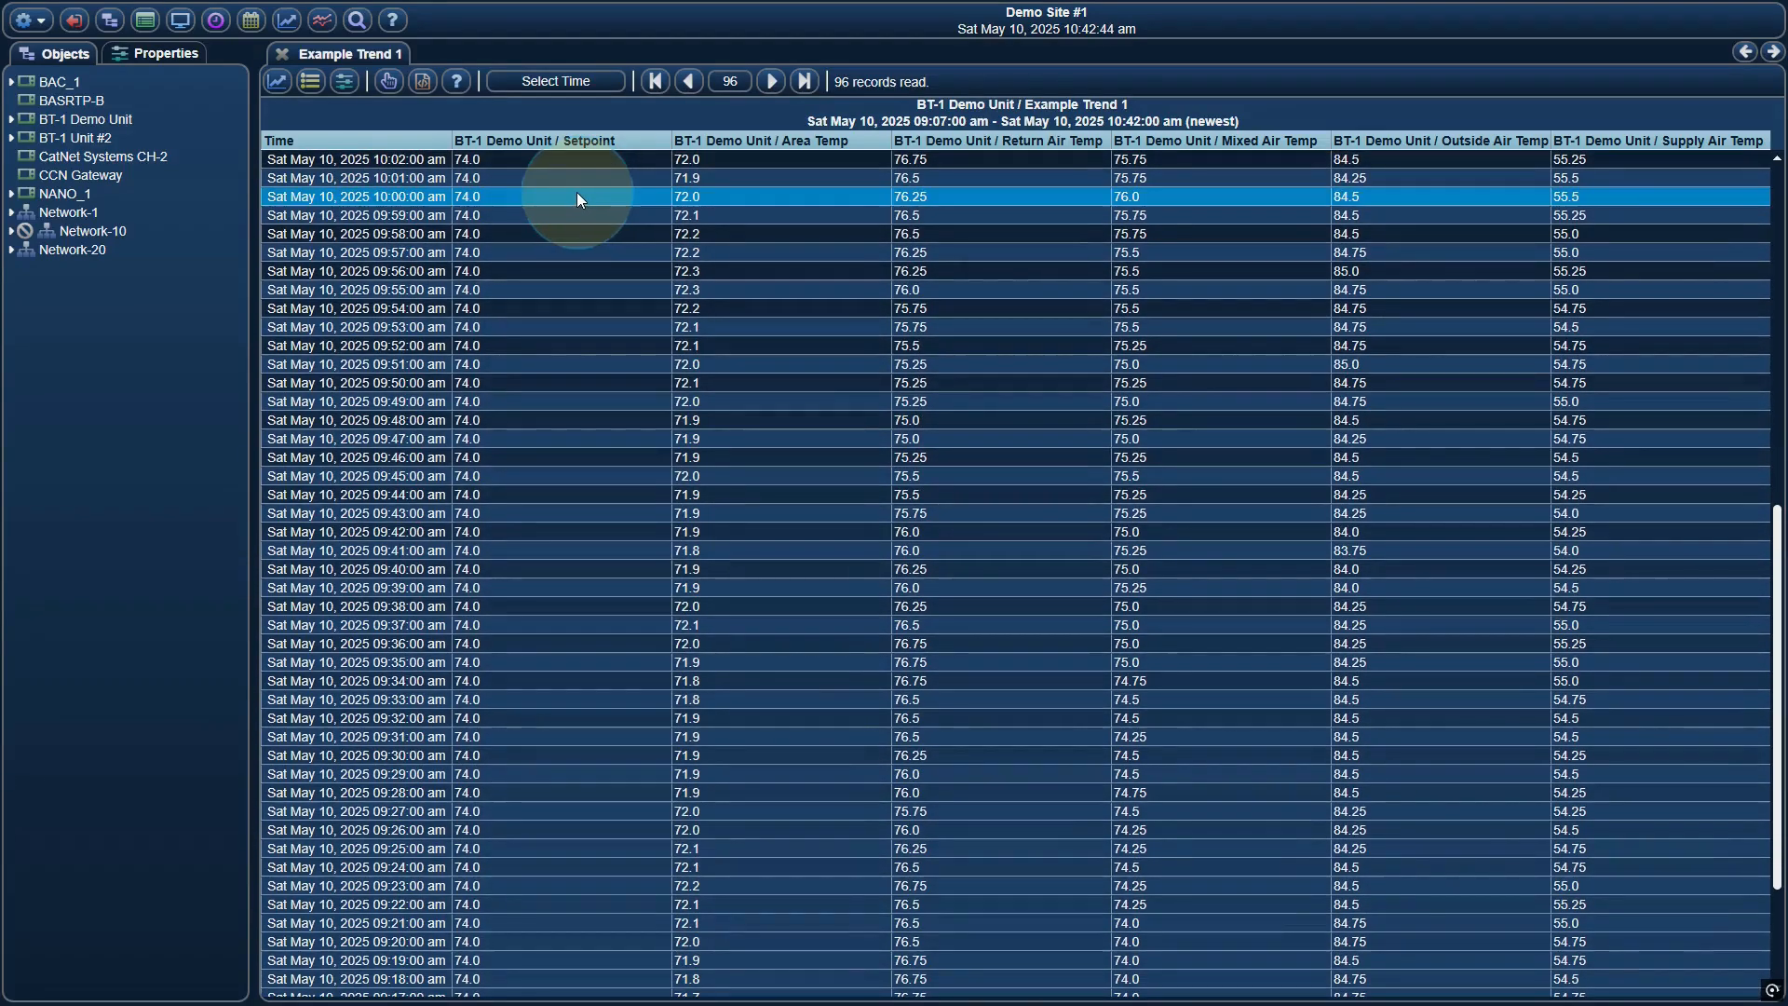
{"action": "scroll", "coordinate": [578, 196], "scroll_direction": "up", "scroll_amount": 12}
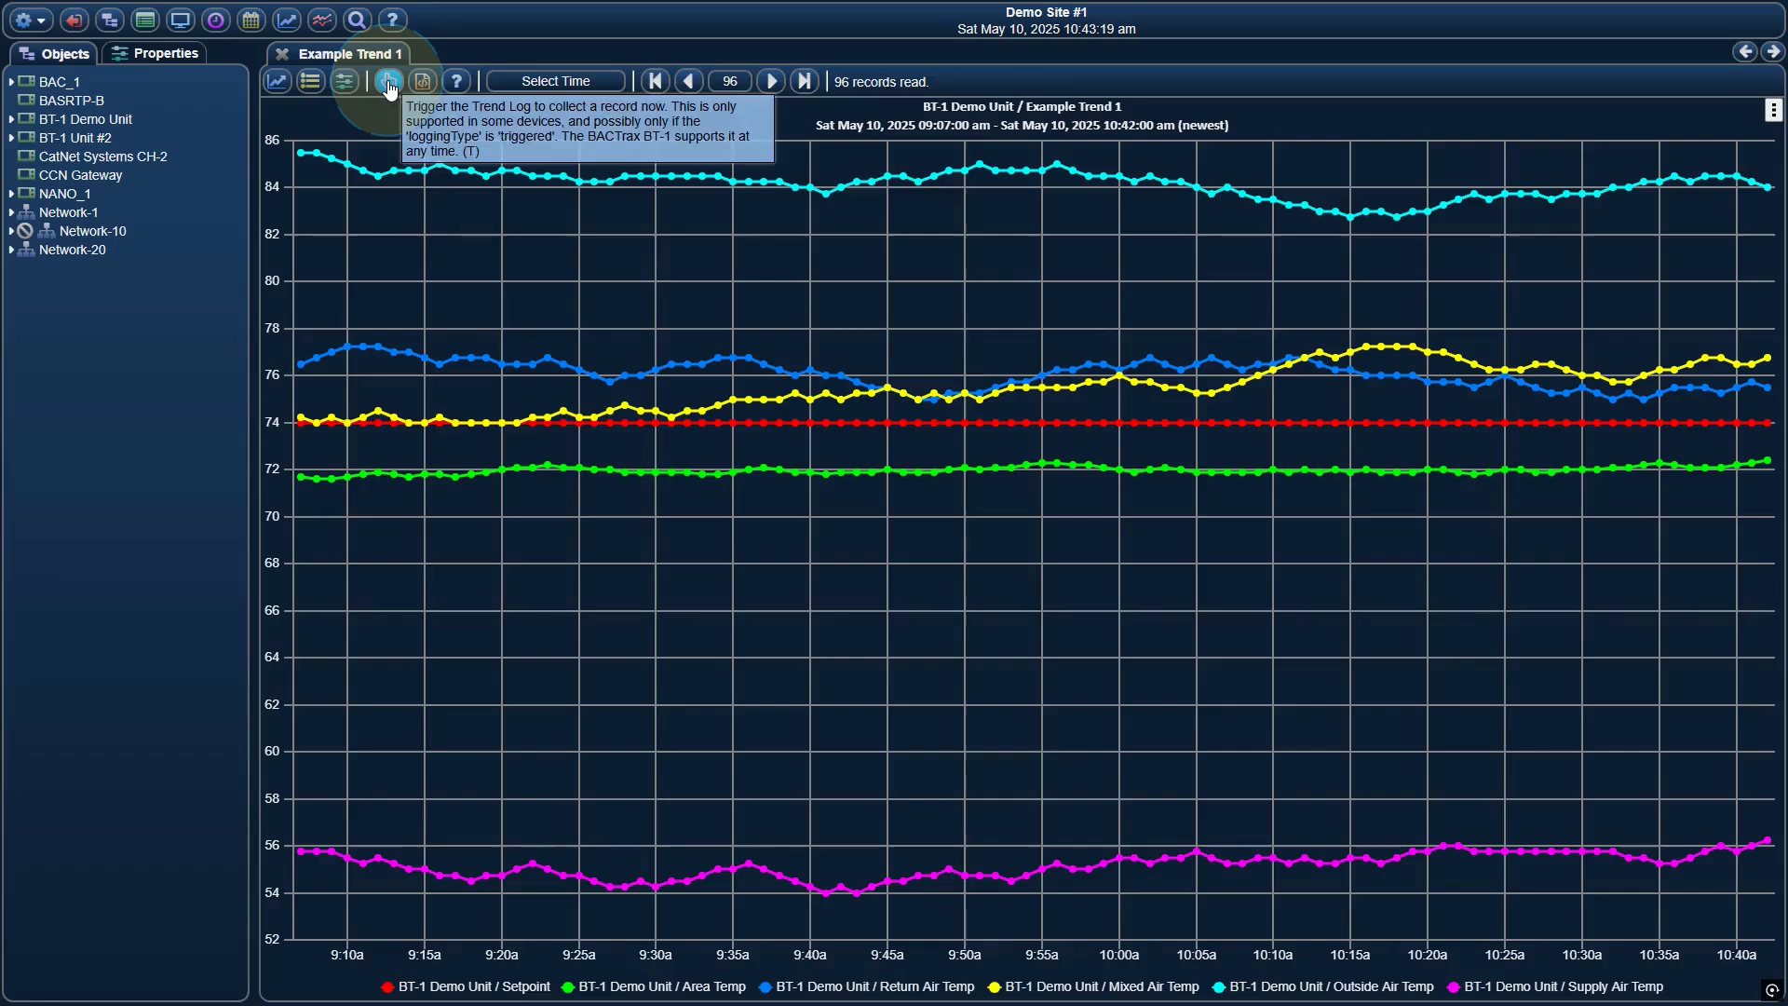
Step: Trigger Example Trend 1 to collect a record immediately, and reload the newest 96 records
{"action": "left_click", "coordinate": [388, 84]}
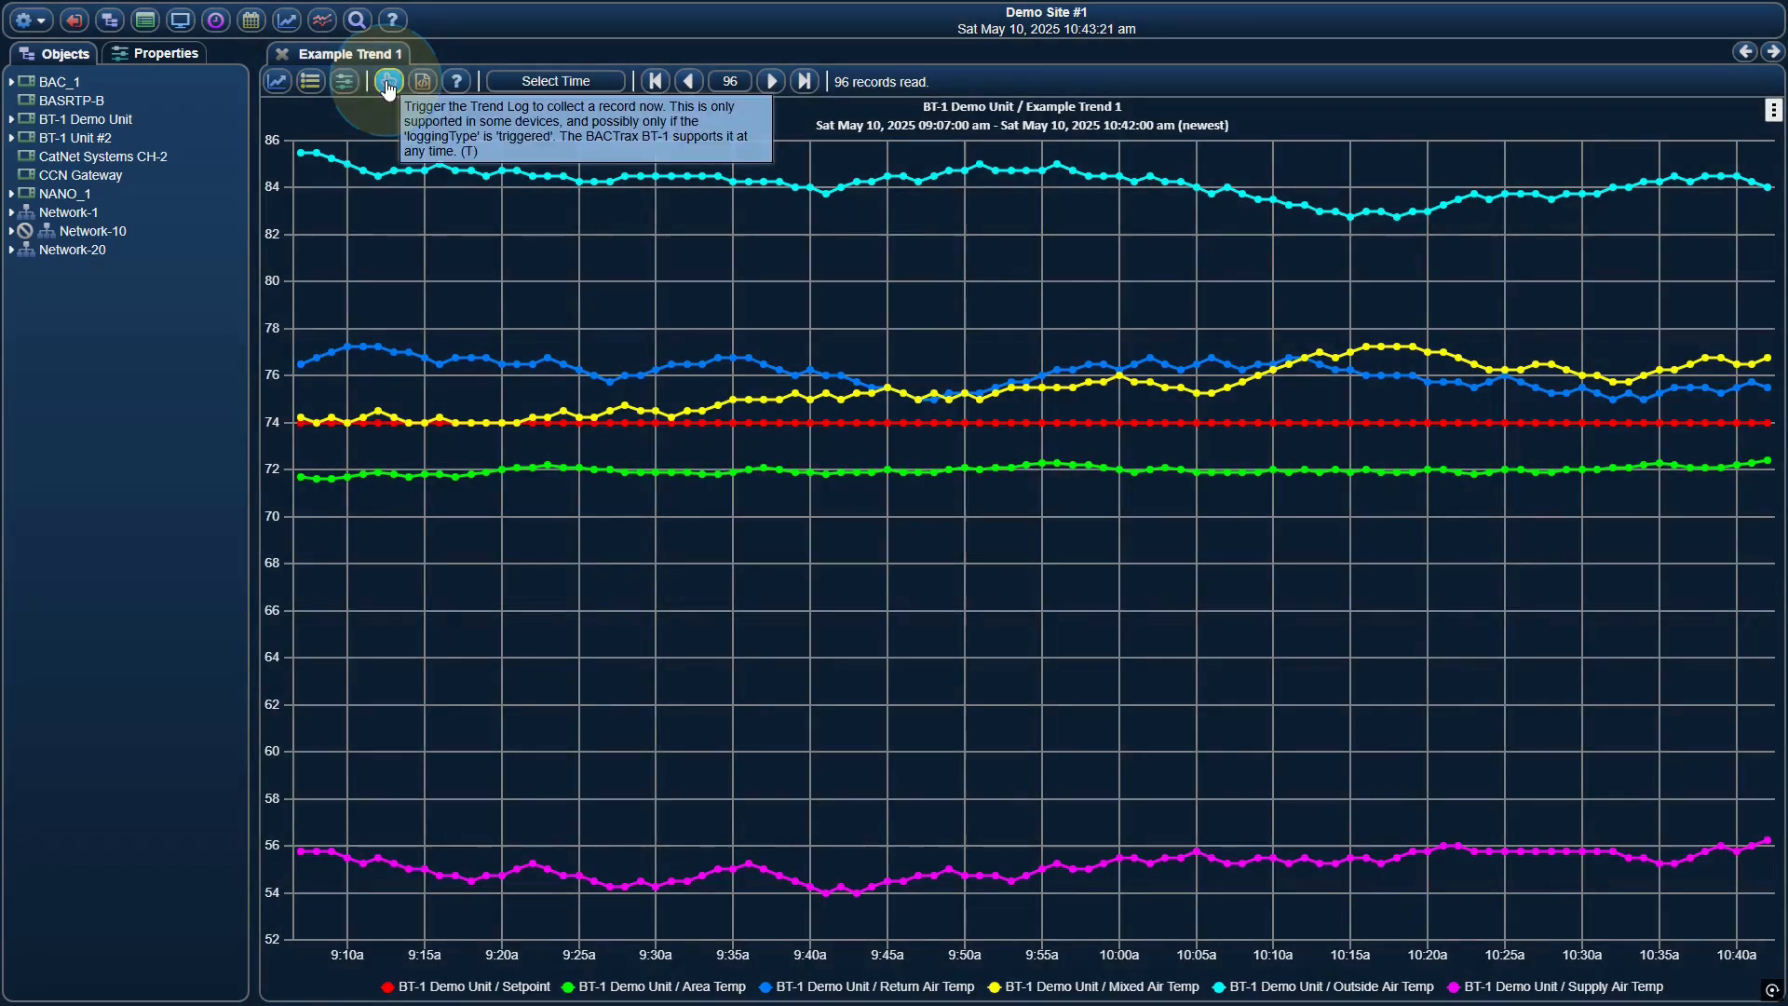
{"action": "left_click", "coordinate": [805, 81]}
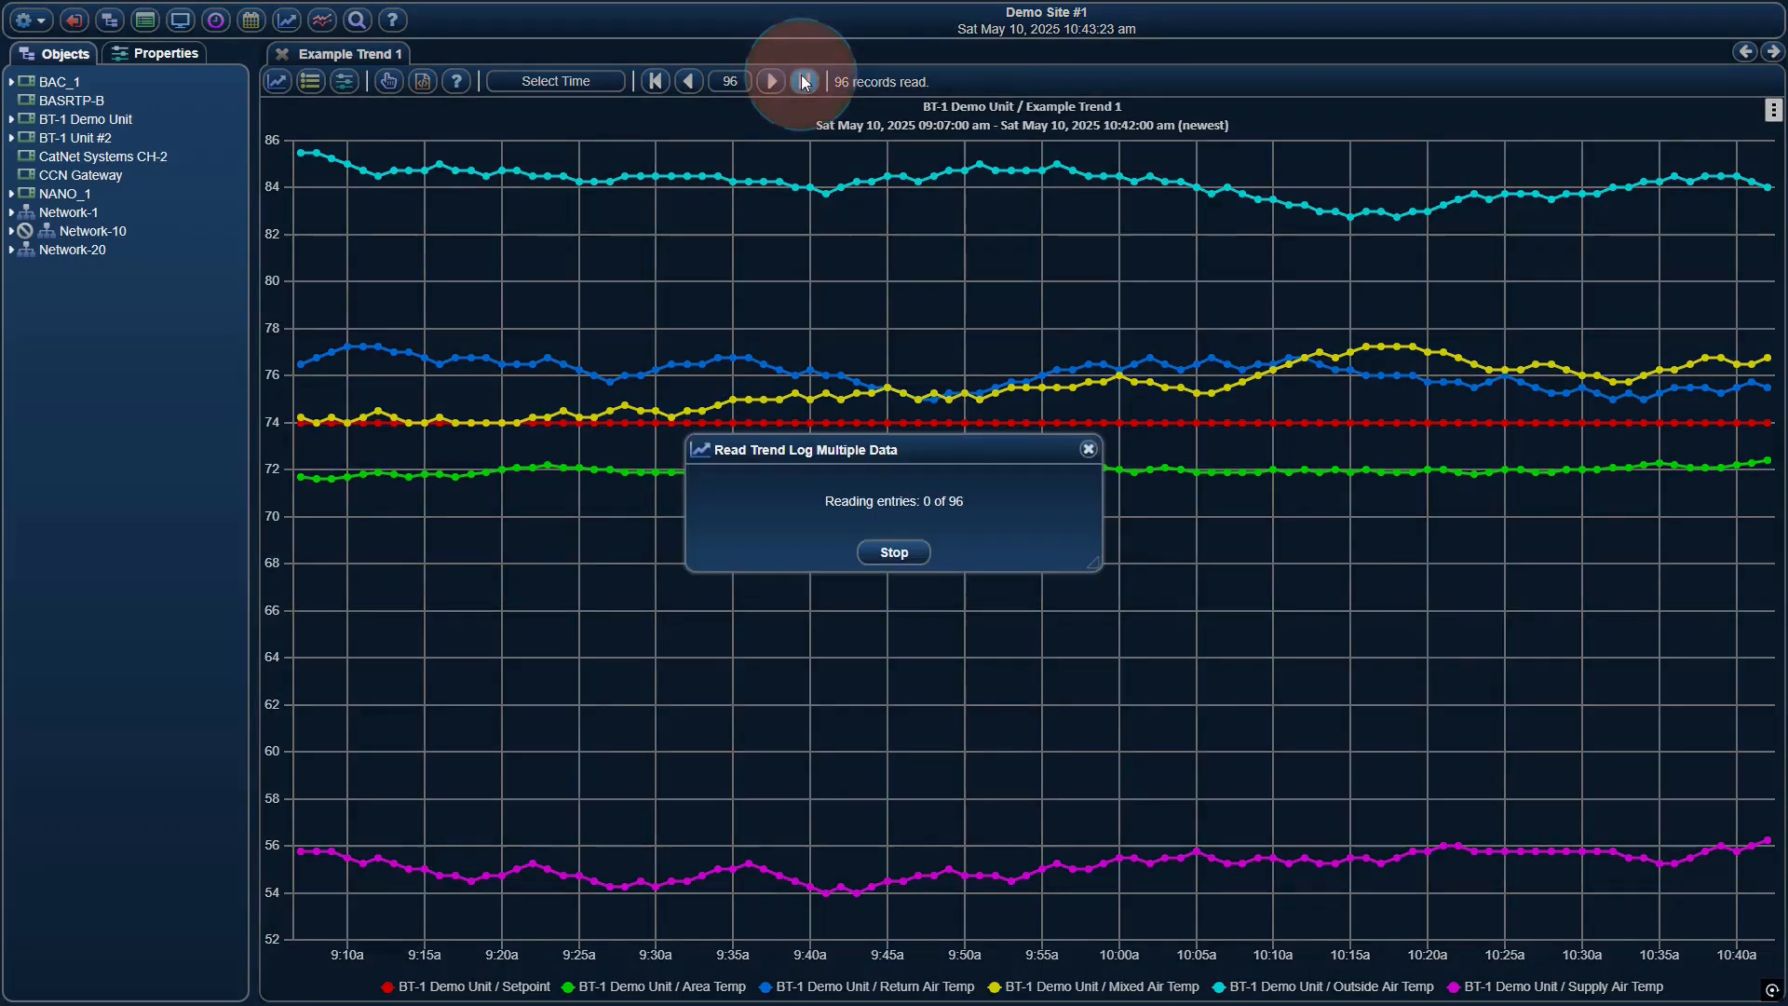